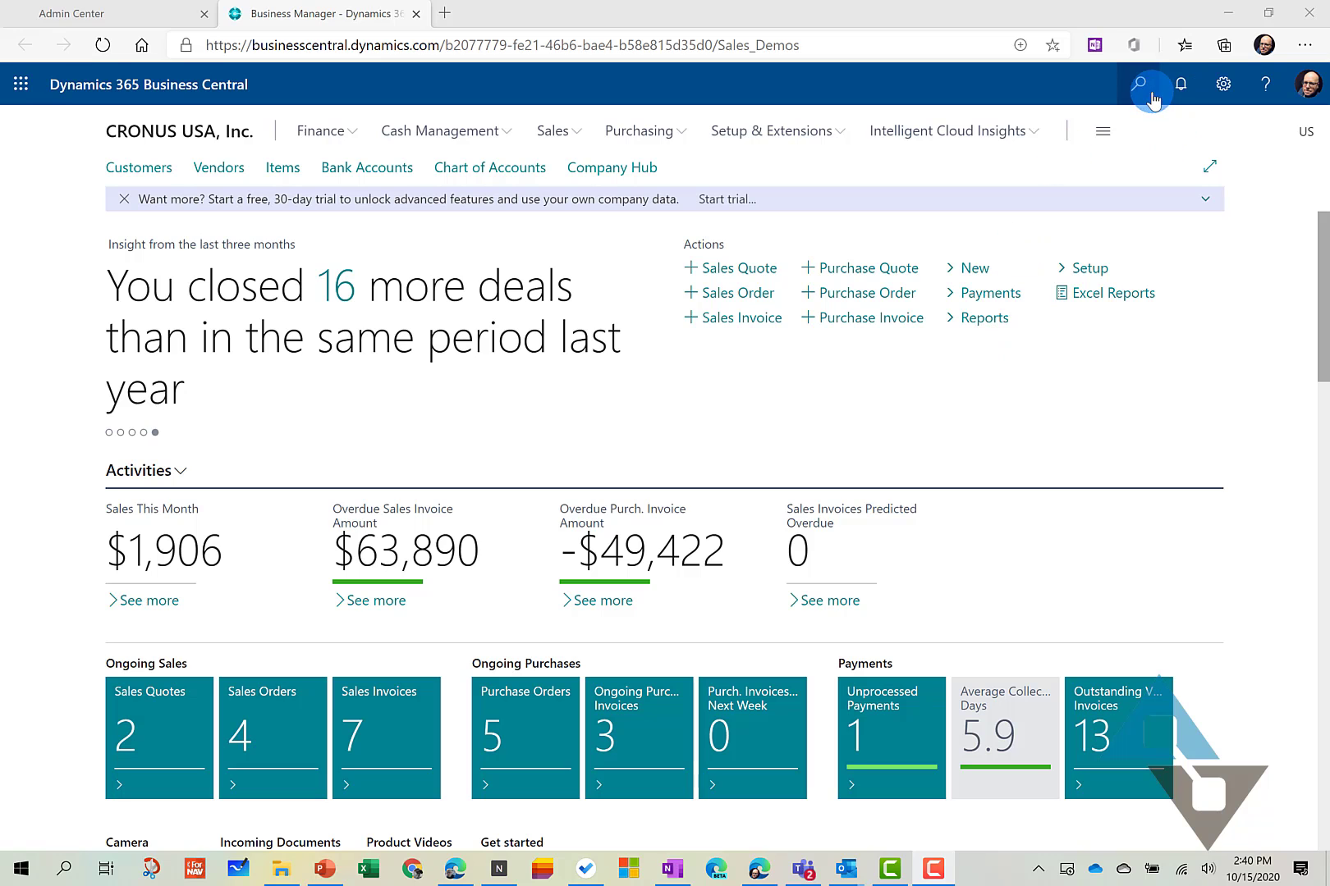
Search Tell Me for 'Re' and go to the Report Layout Selection page.
{"action": "left_click", "coordinate": [1140, 84]}
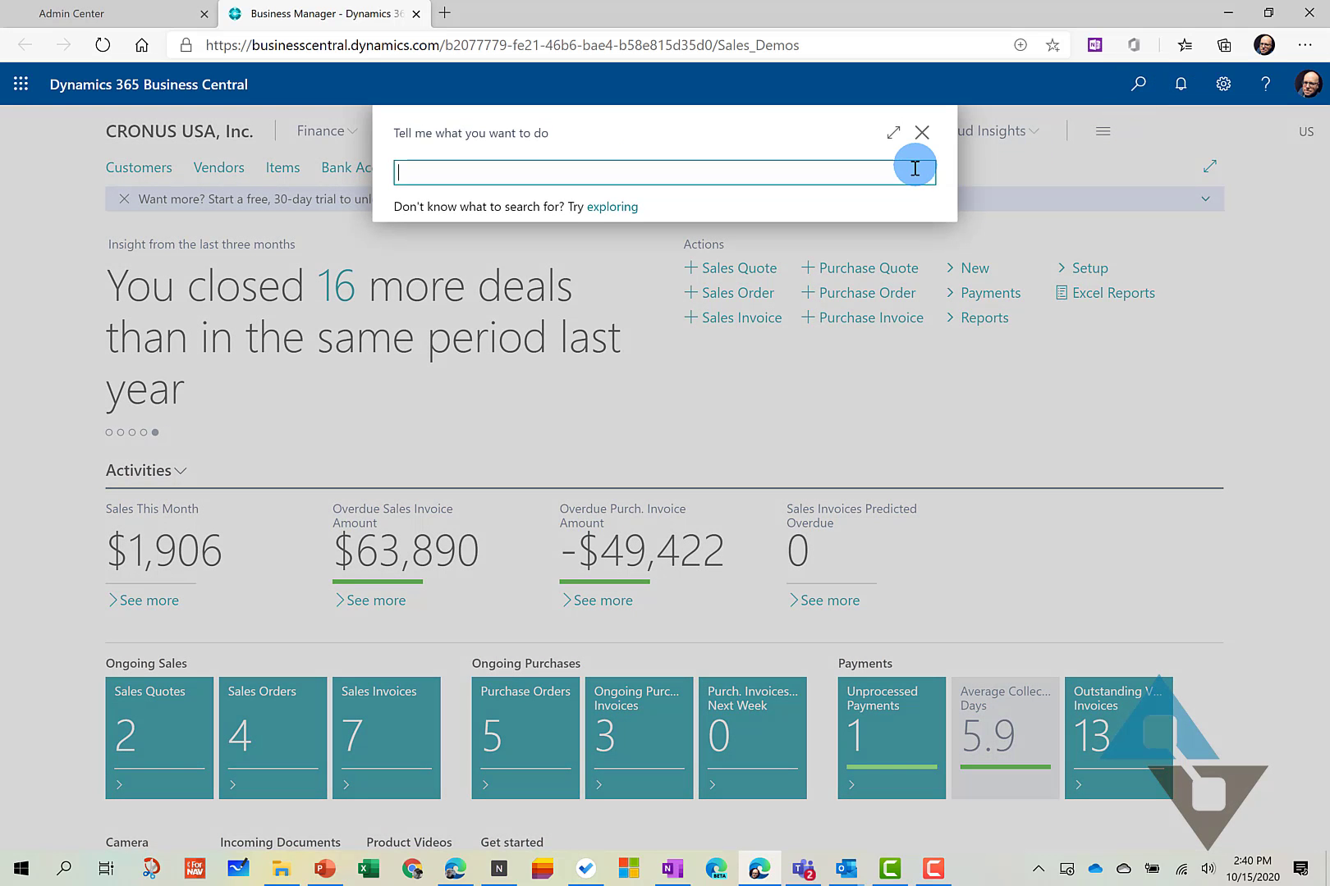
{"action": "type", "text": "Report se"}
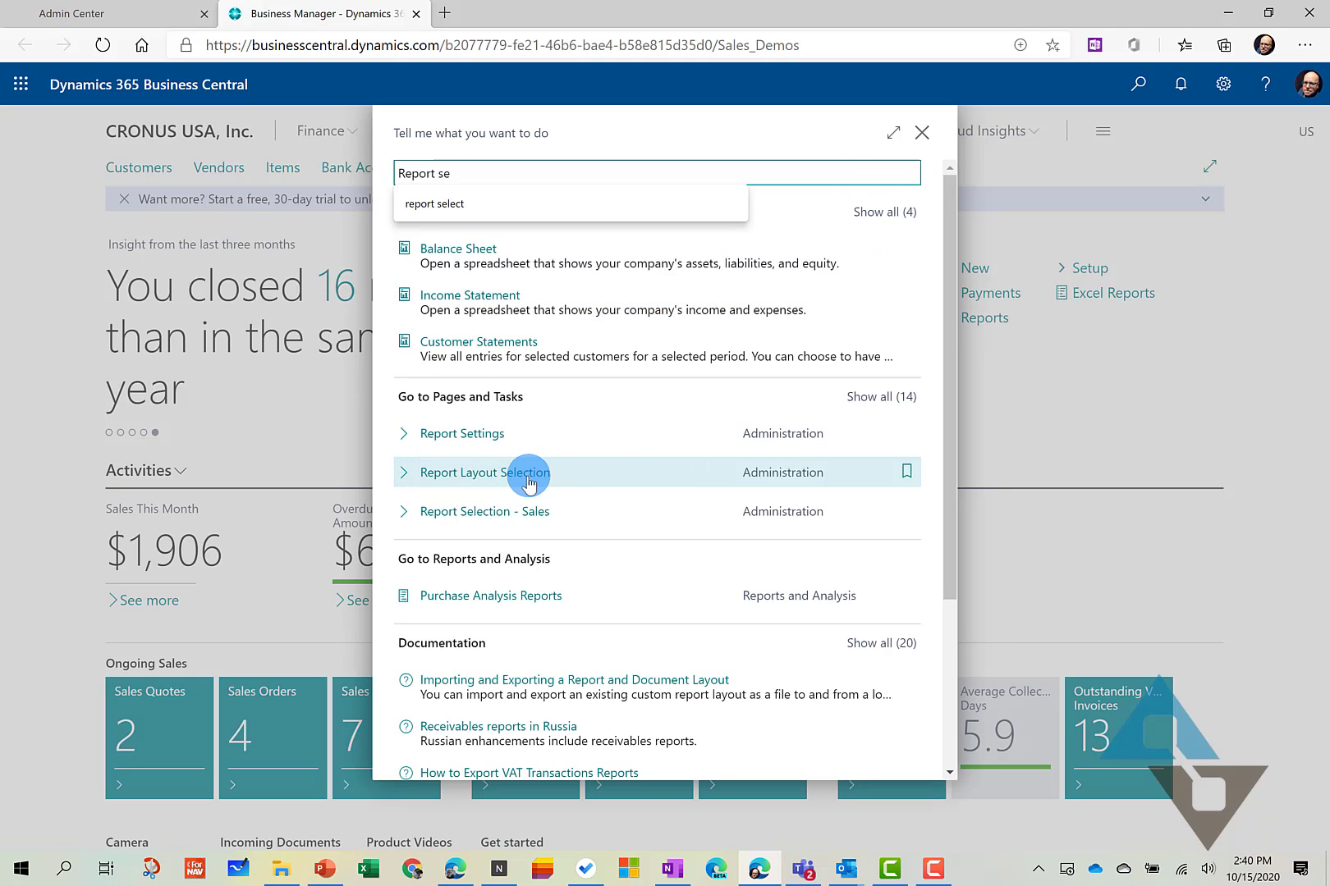
{"action": "left_click", "coordinate": [524, 474]}
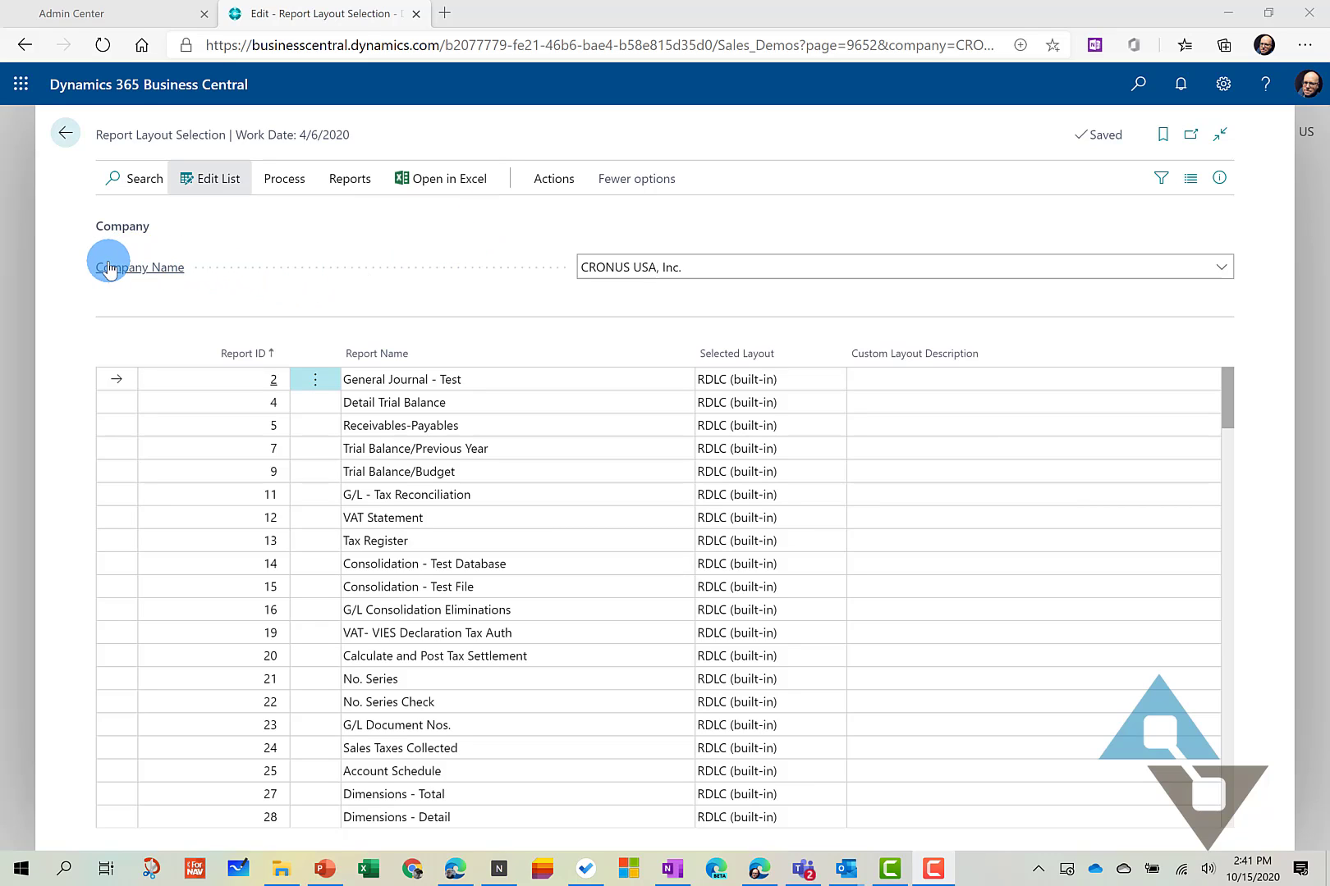
Keep CRONUS USA, Inc. as the company and search the report list for 1305.
{"action": "mouse_move", "coordinate": [113, 275]}
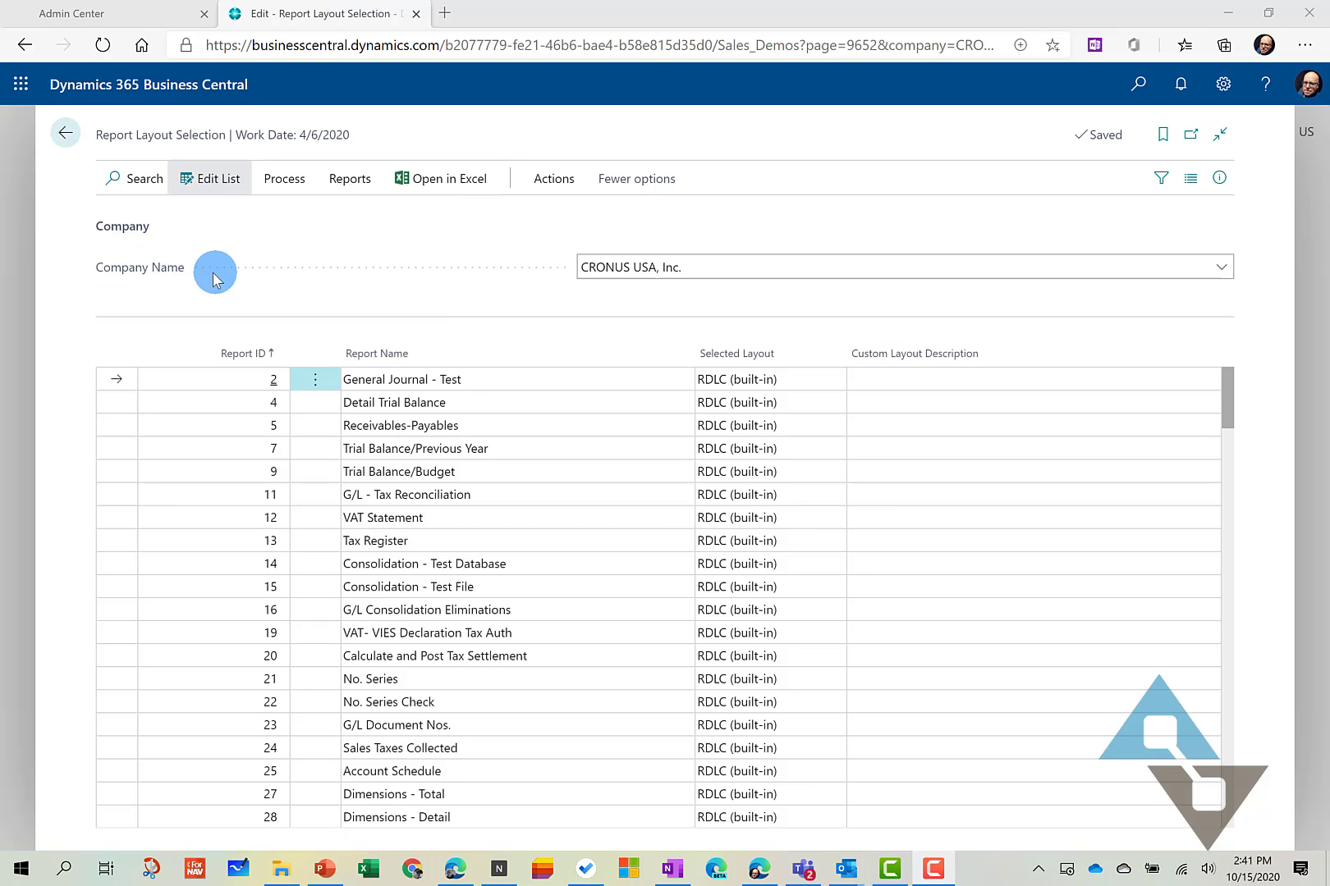
{"action": "left_click", "coordinate": [1221, 269]}
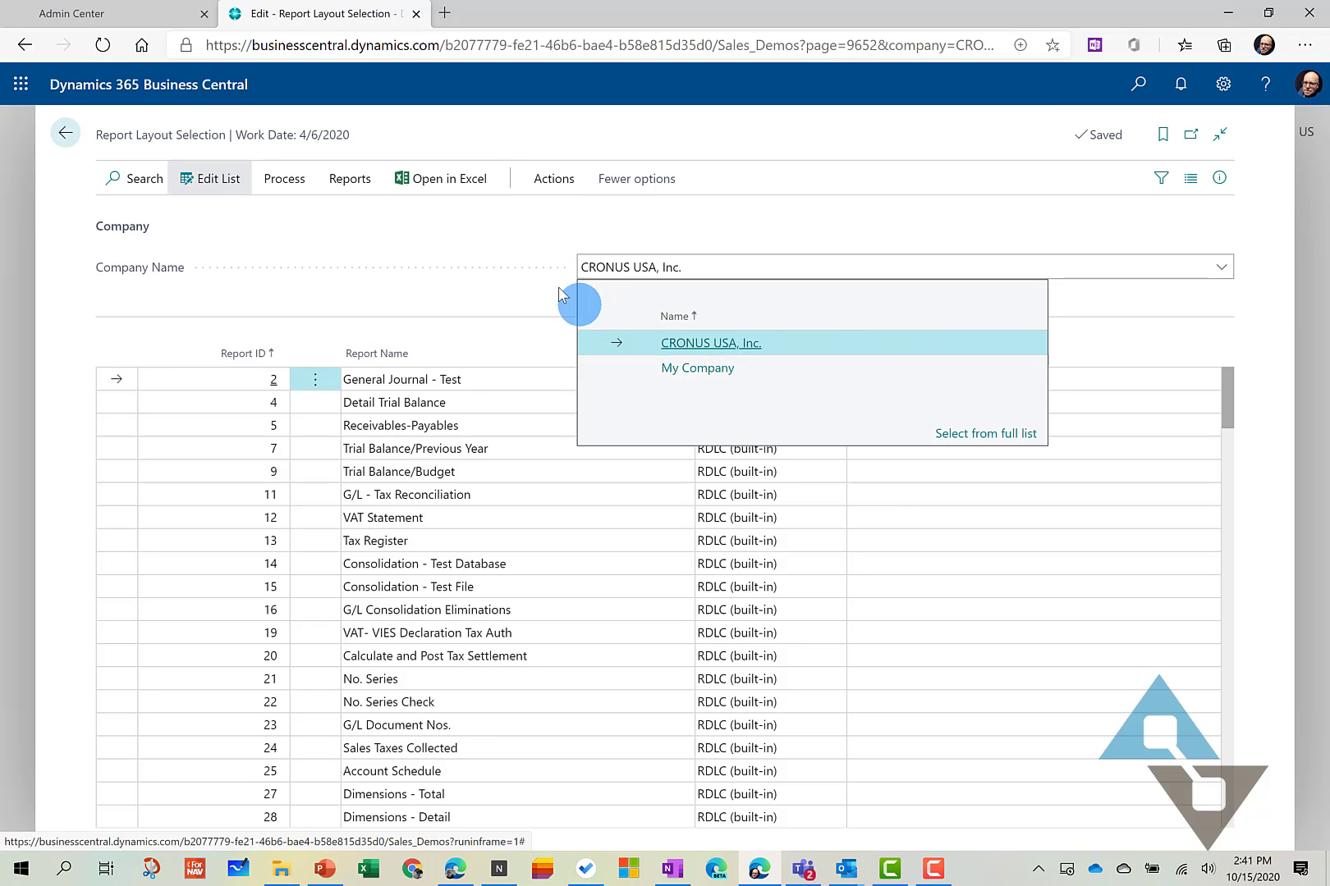
{"action": "left_click", "coordinate": [528, 243]}
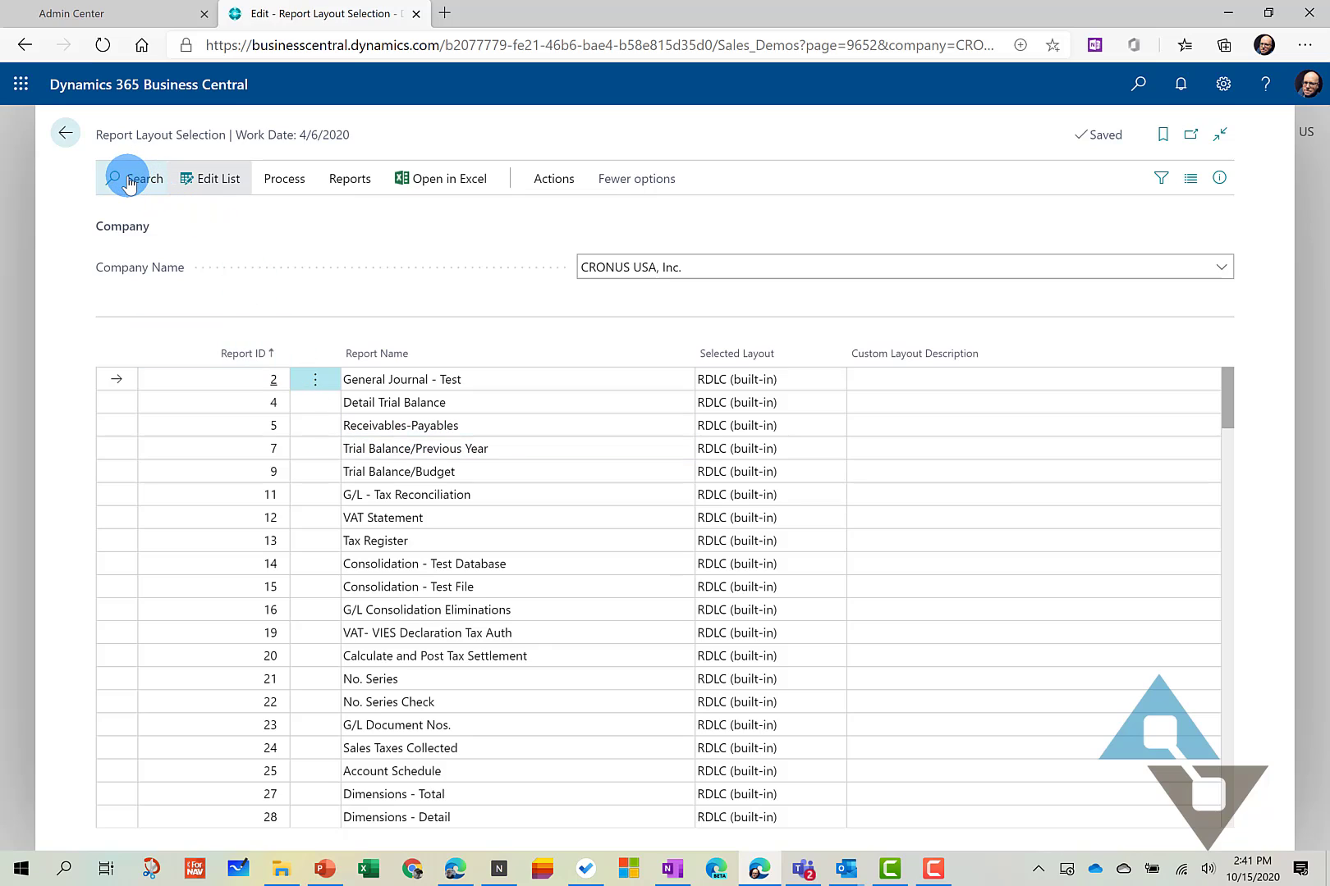
{"action": "left_click", "coordinate": [146, 182]}
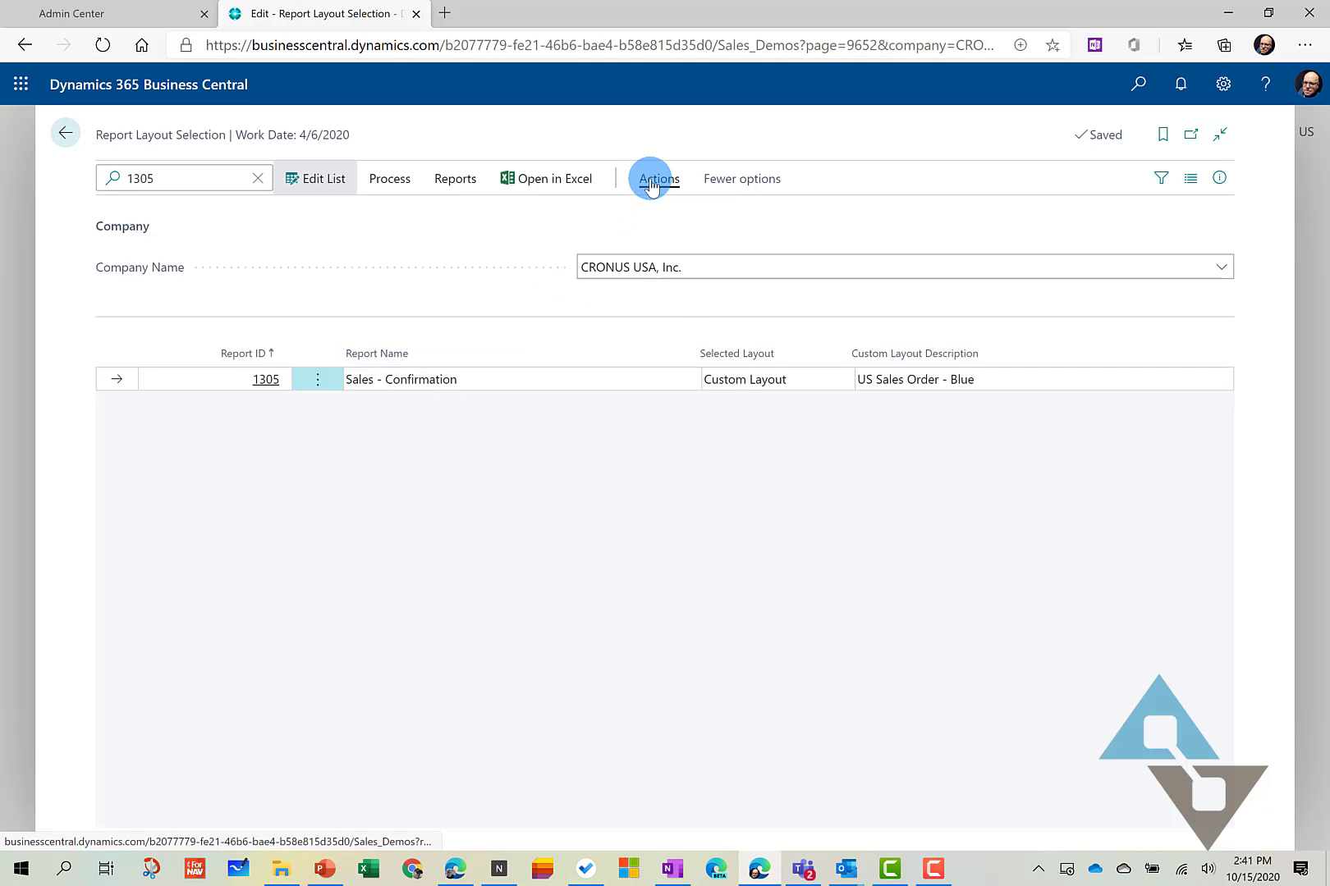
Open Sales - Confirmation's custom layouts and select US Sales Order - Blue.
{"action": "left_click", "coordinate": [647, 184]}
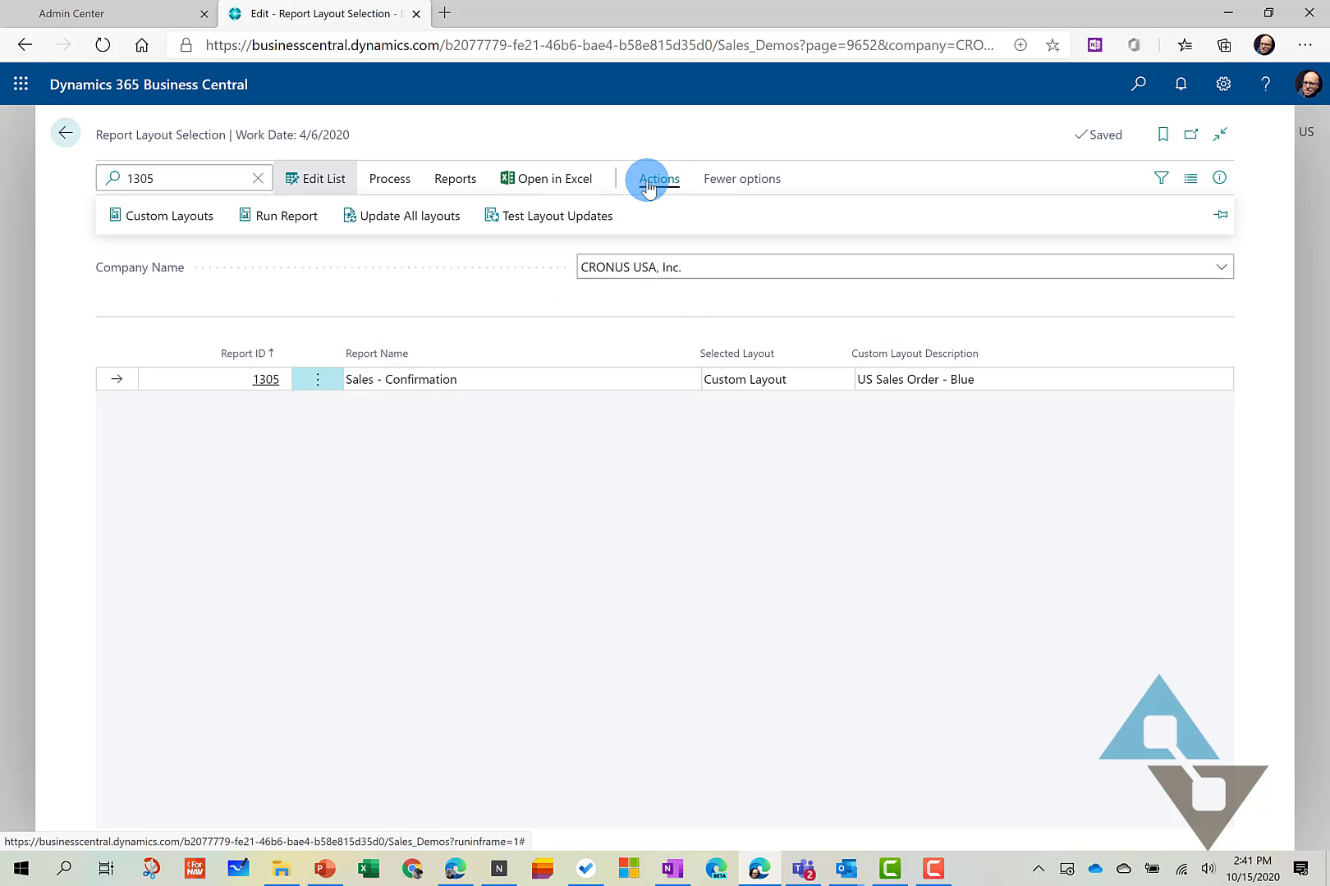
{"action": "left_click", "coordinate": [172, 218]}
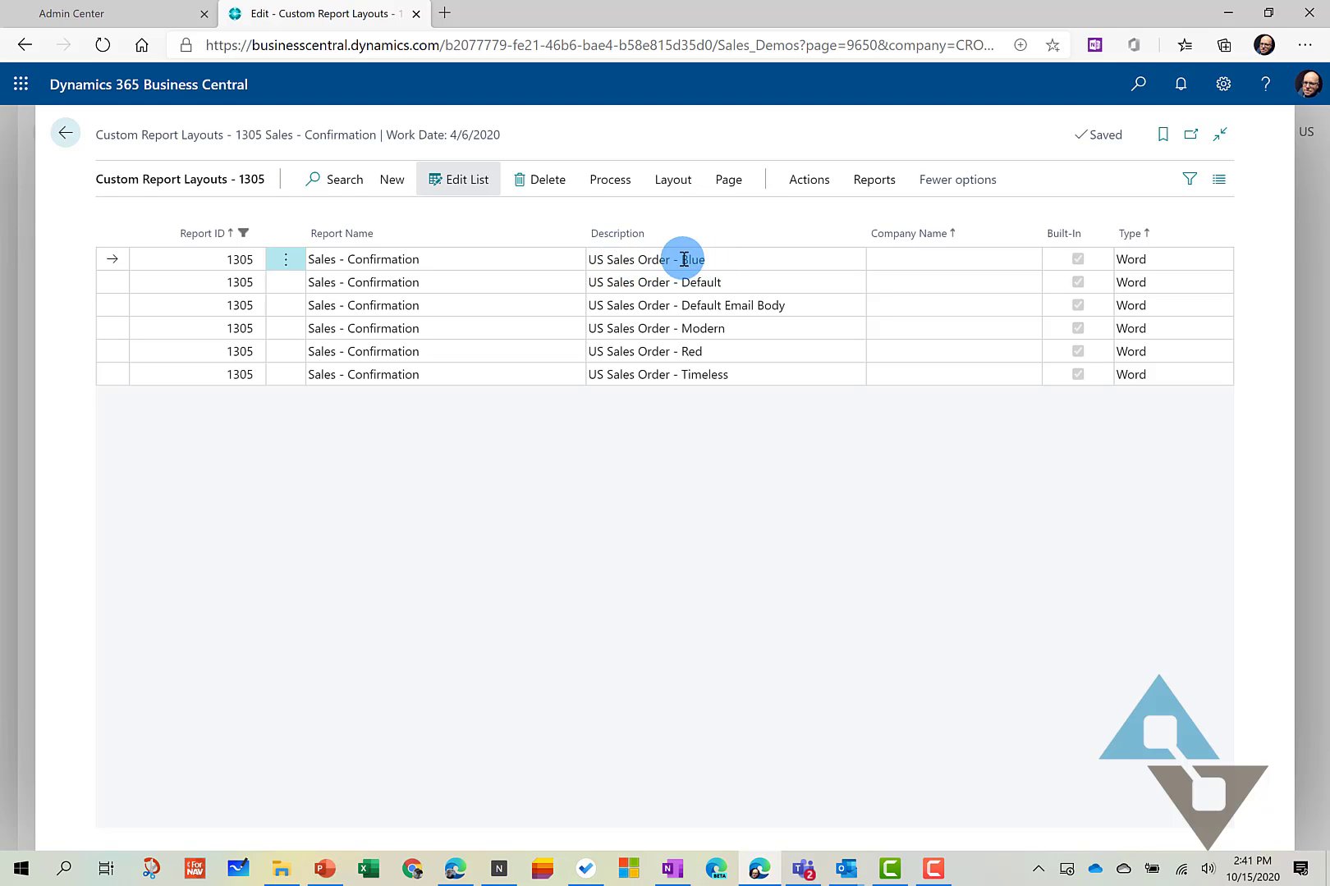
{"action": "left_click", "coordinate": [763, 257]}
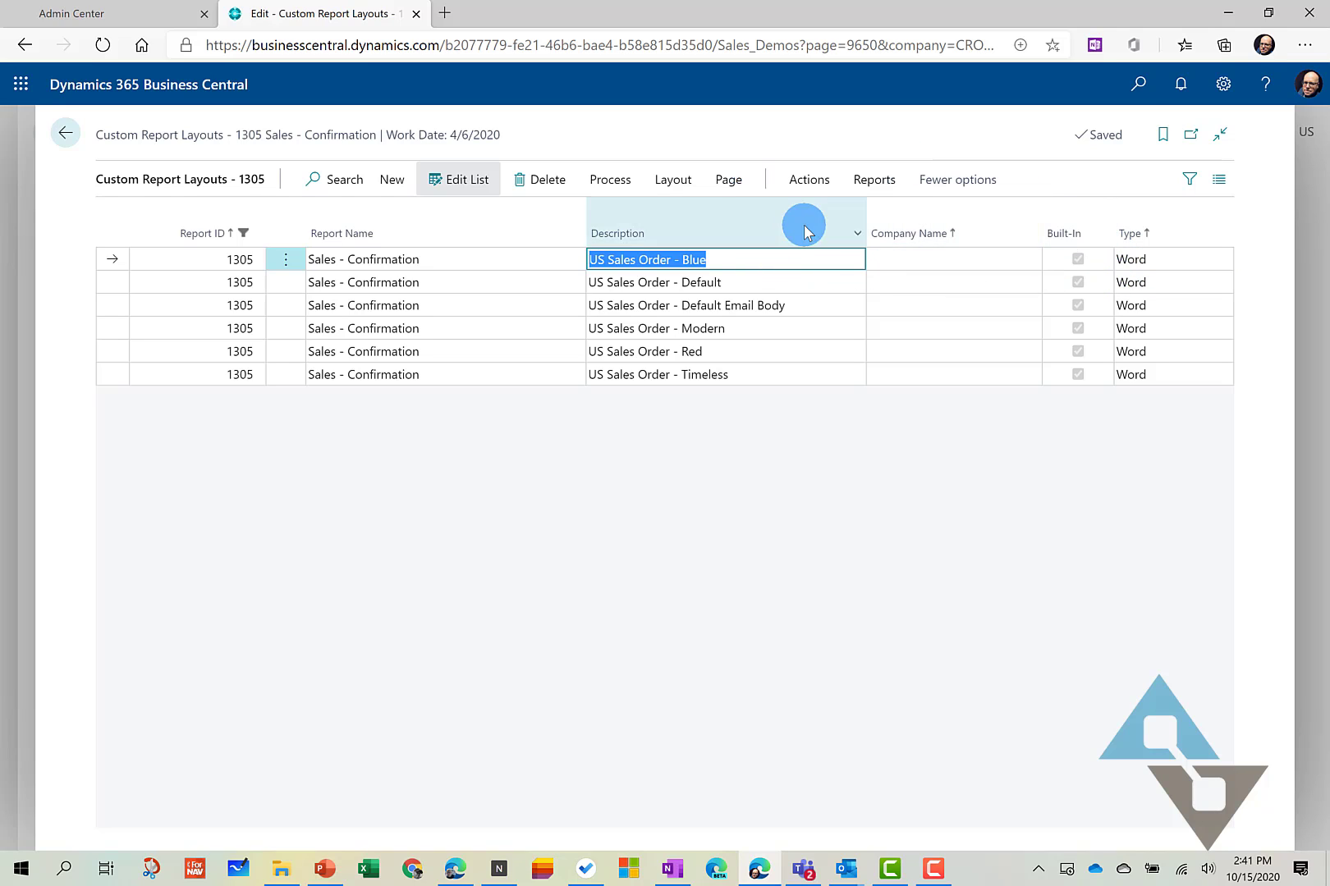
Copy the Blue layout and select the new Copy of US Sales Order - Blue.
{"action": "left_click", "coordinate": [671, 184]}
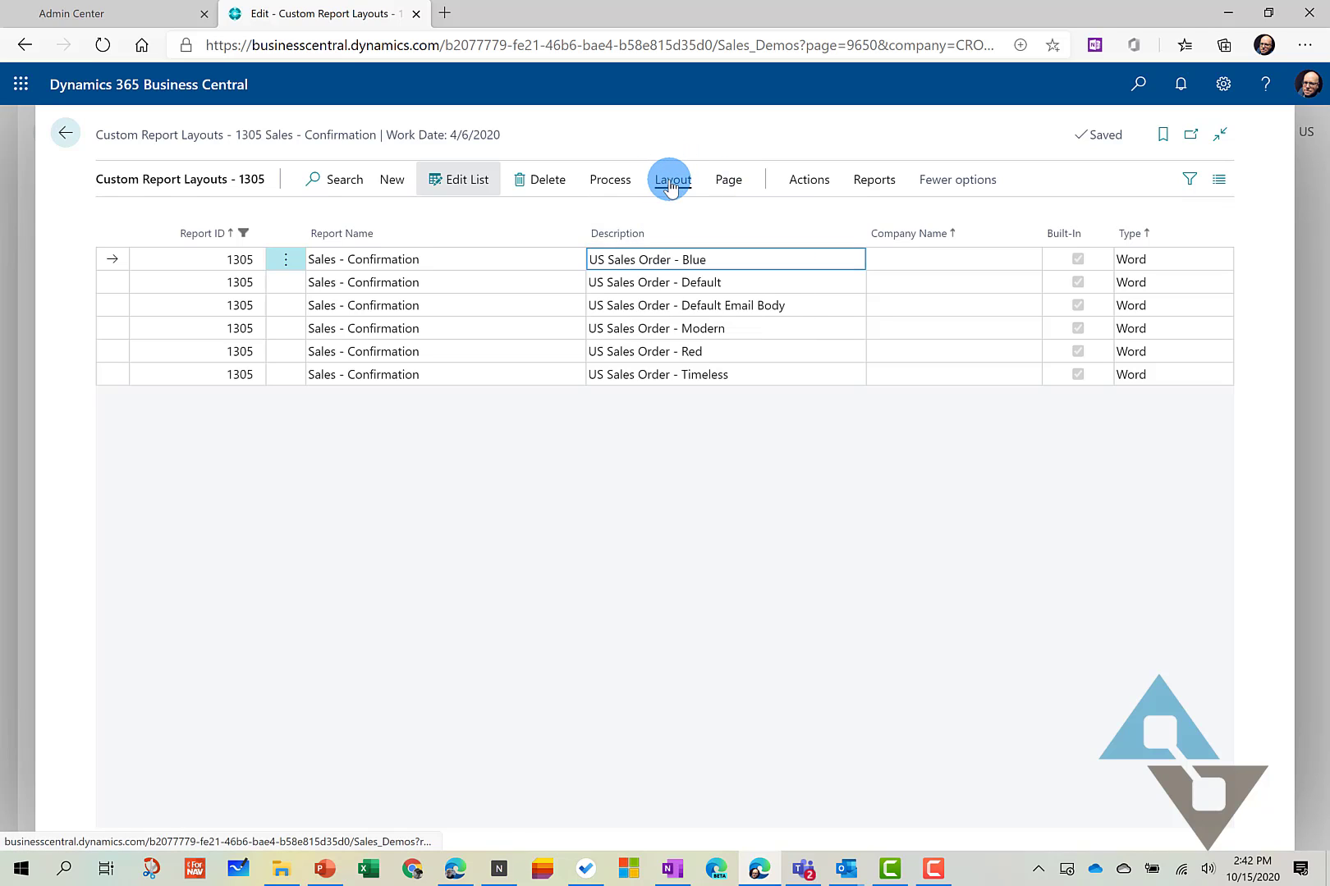
{"action": "left_click", "coordinate": [608, 180]}
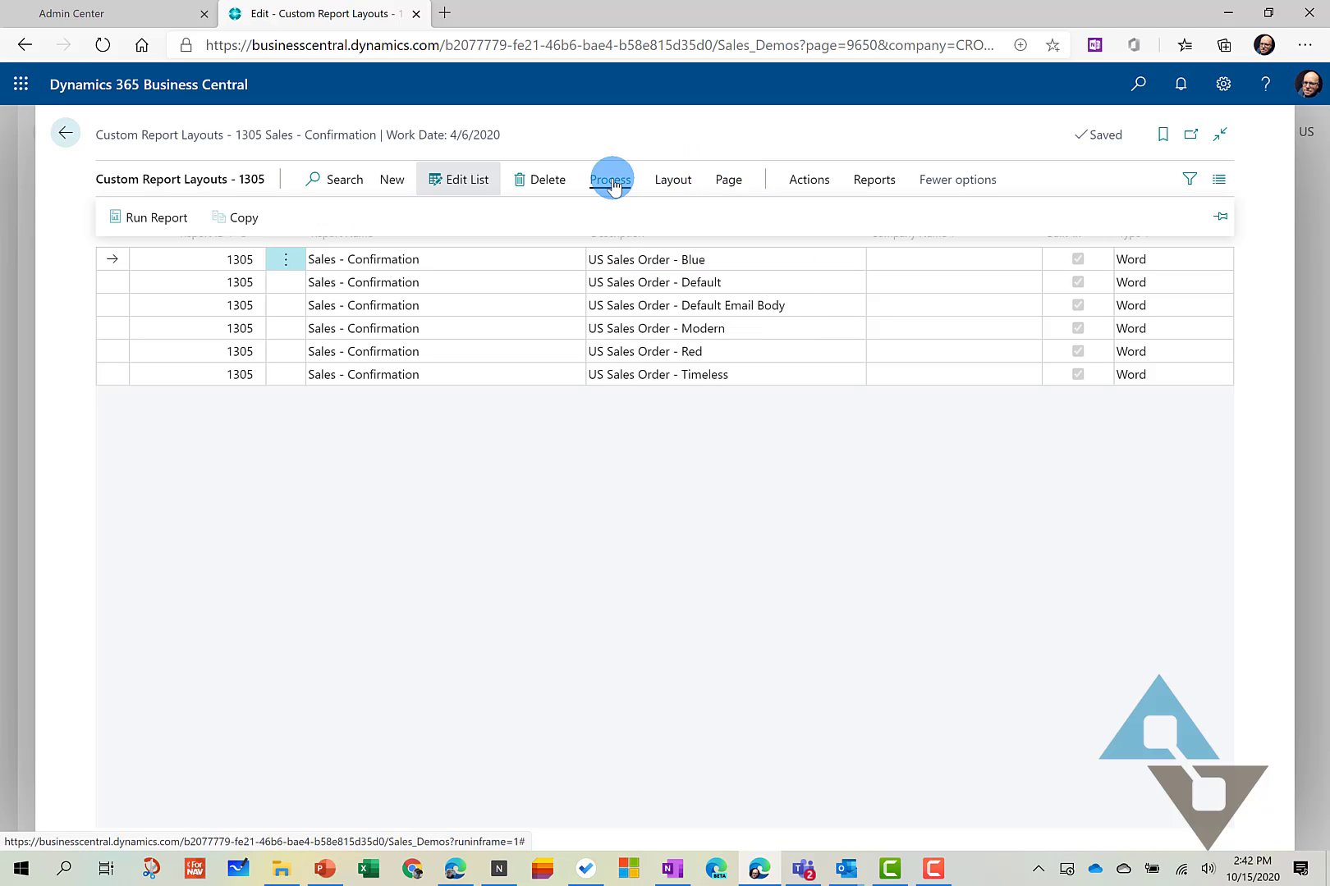
{"action": "left_click", "coordinate": [232, 220]}
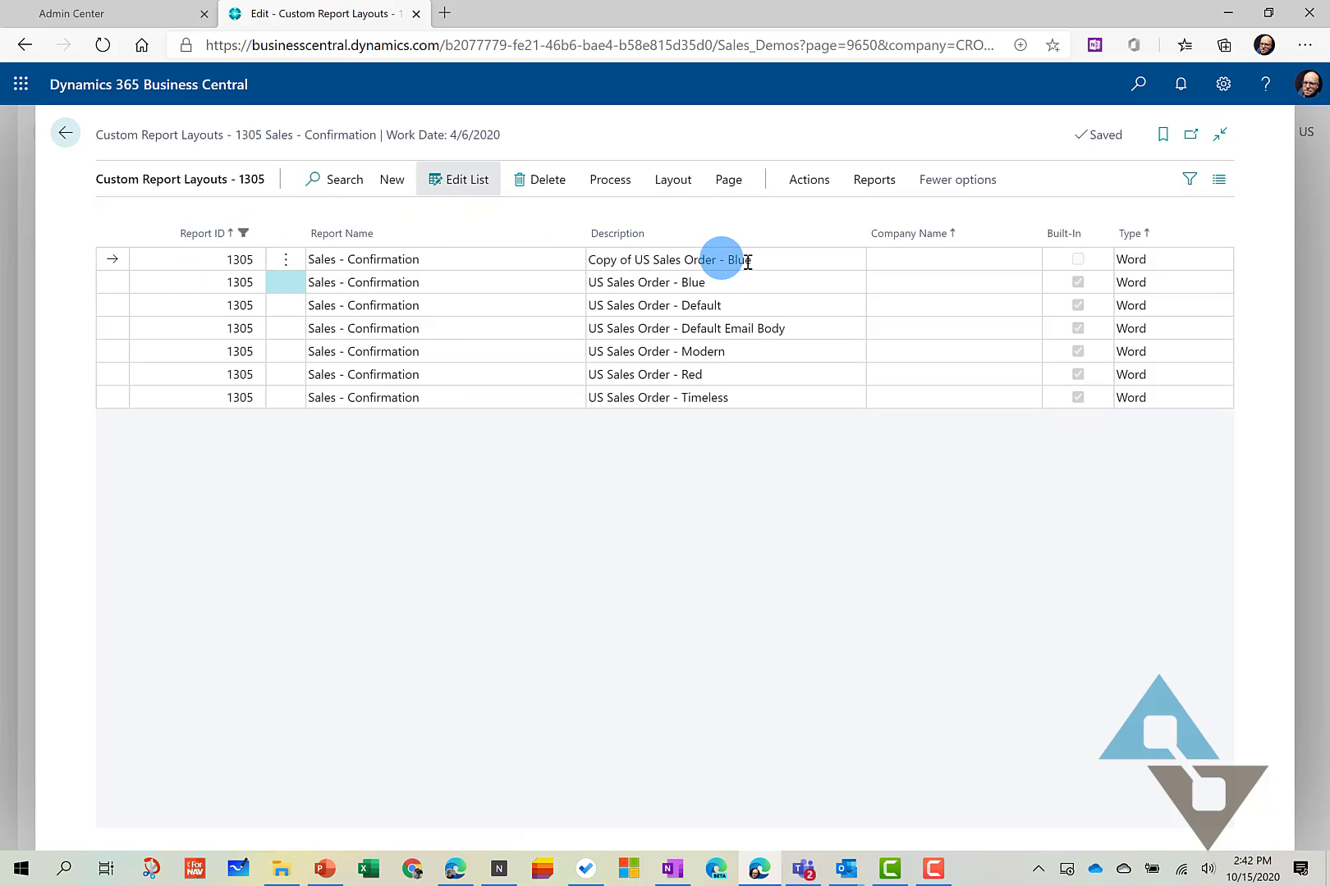
{"action": "left_click", "coordinate": [816, 259]}
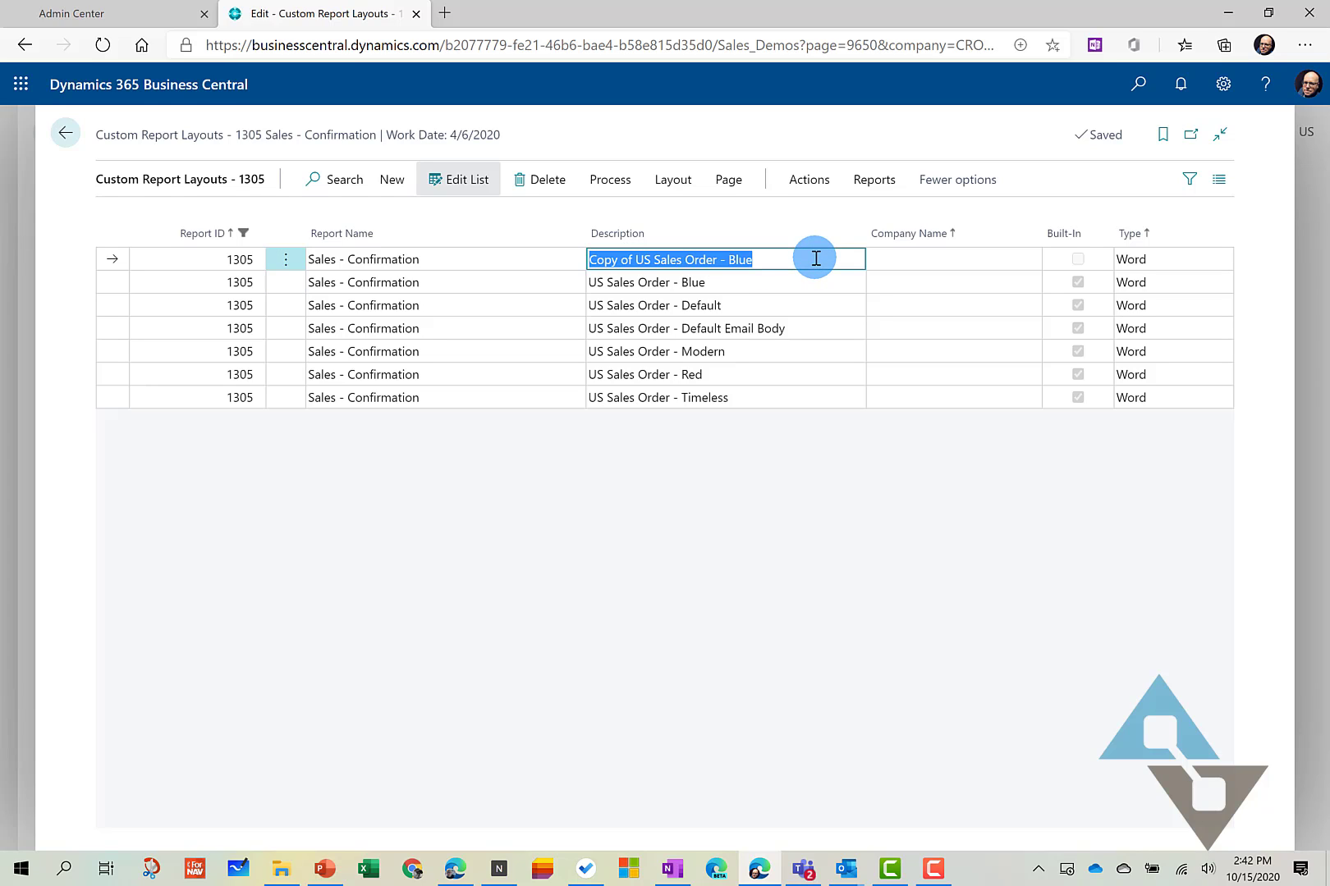
{"action": "left_click", "coordinate": [667, 182]}
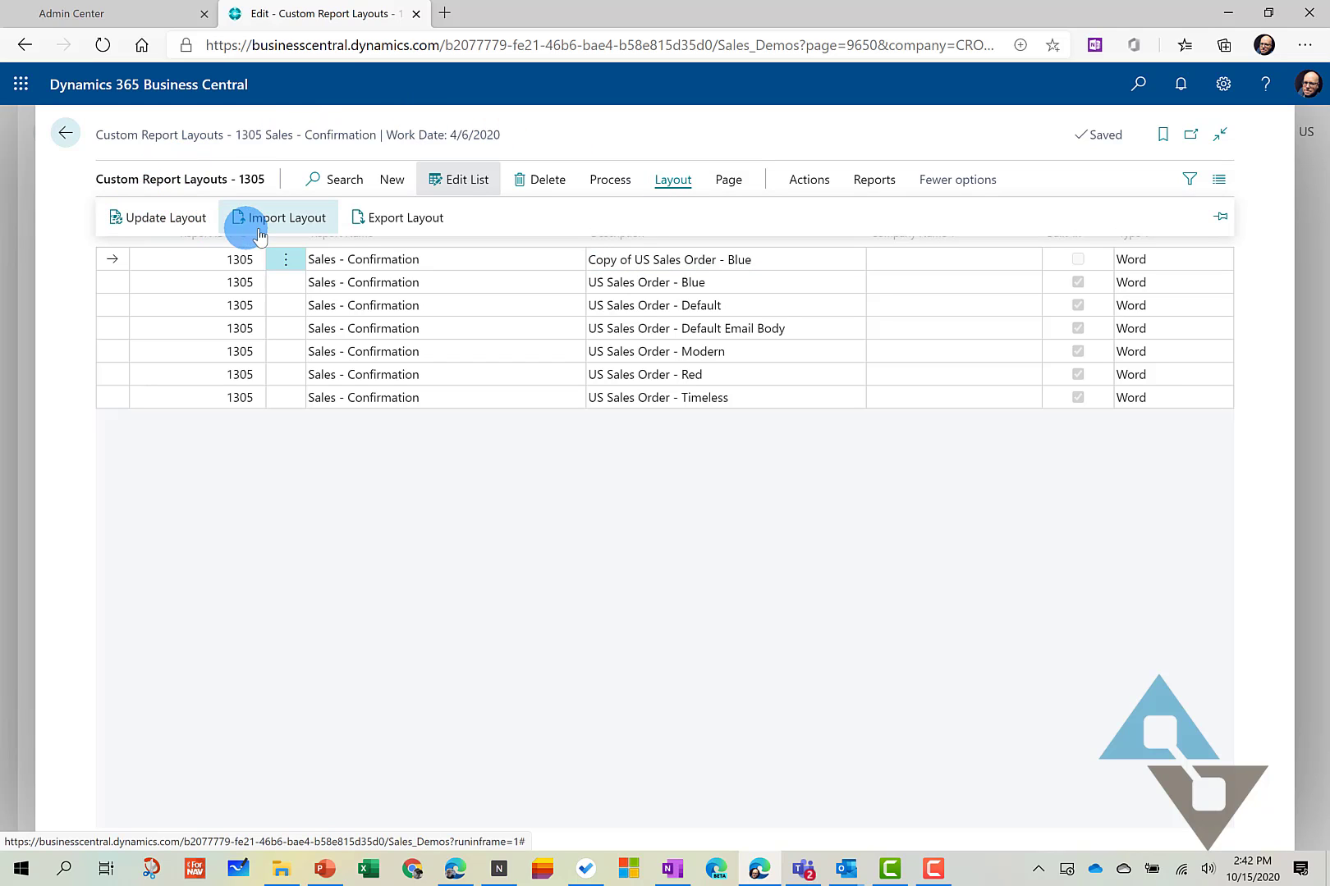
Export the copied layout to Word, enable editing of Default (1), and maximize Word.
{"action": "left_click", "coordinate": [395, 221]}
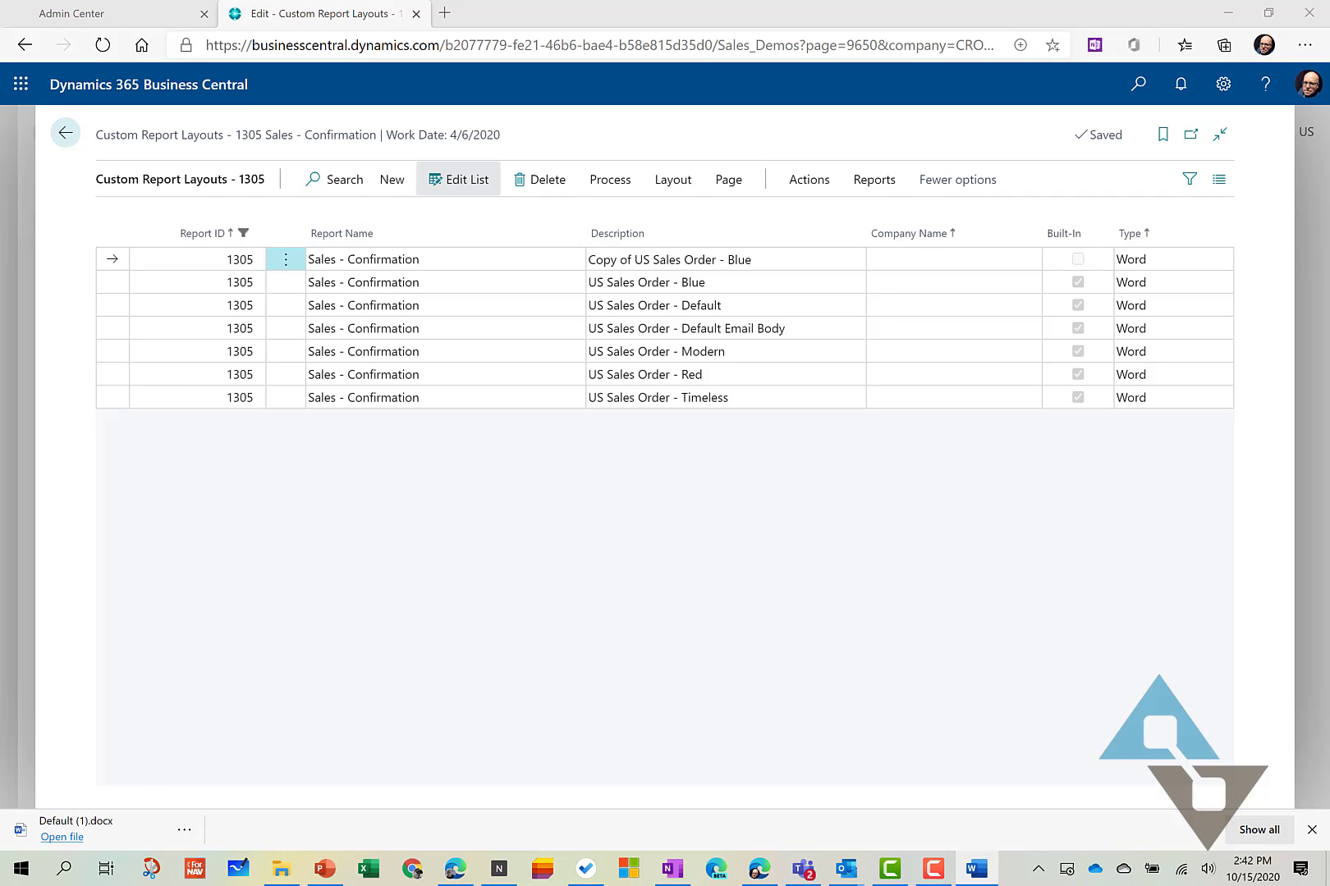
{"action": "left_click_drag", "start_coordinate": [259, 126], "coordinate": [606, 47]}
{"action": "left_click", "coordinate": [890, 111]}
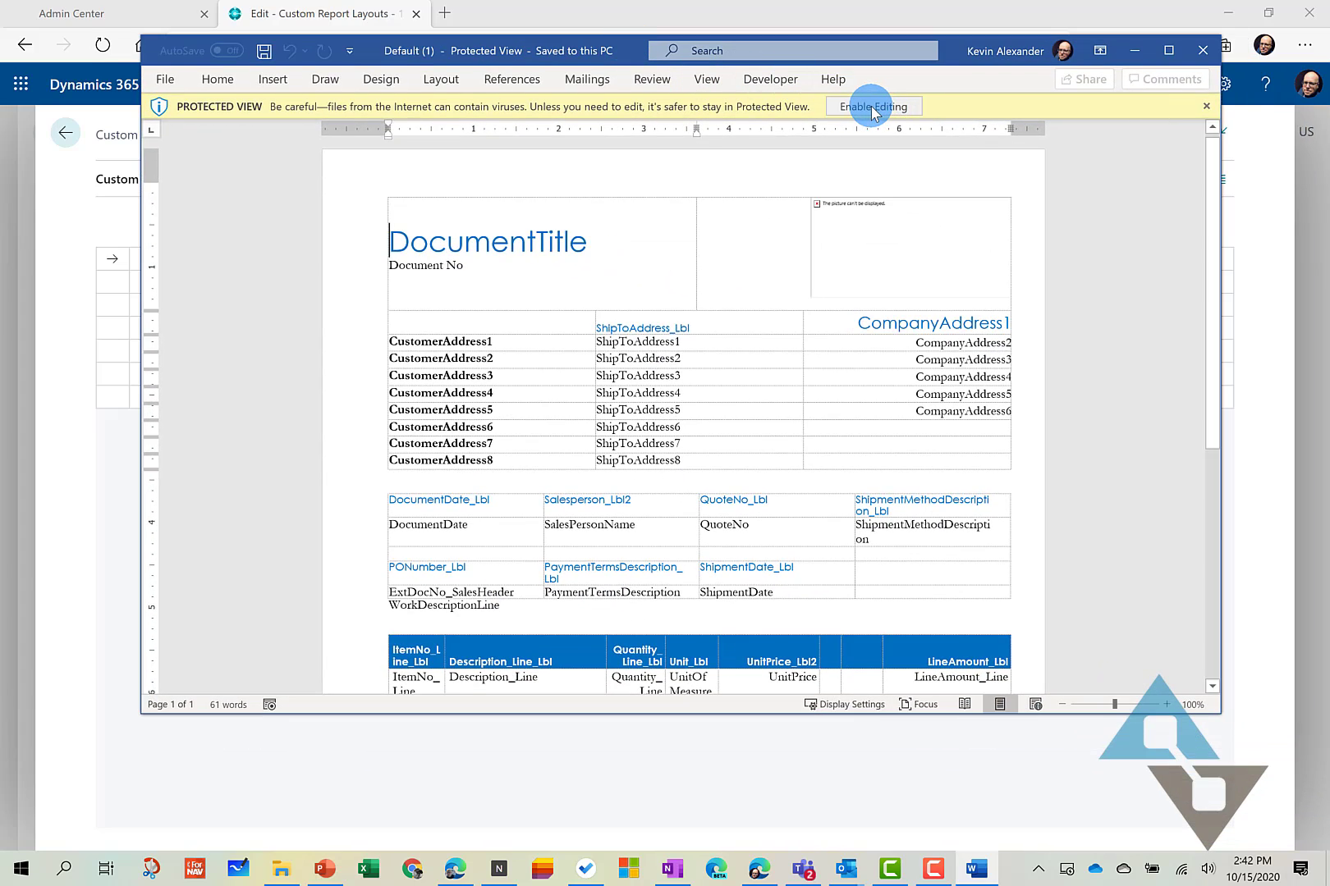
{"action": "left_click", "coordinate": [872, 109]}
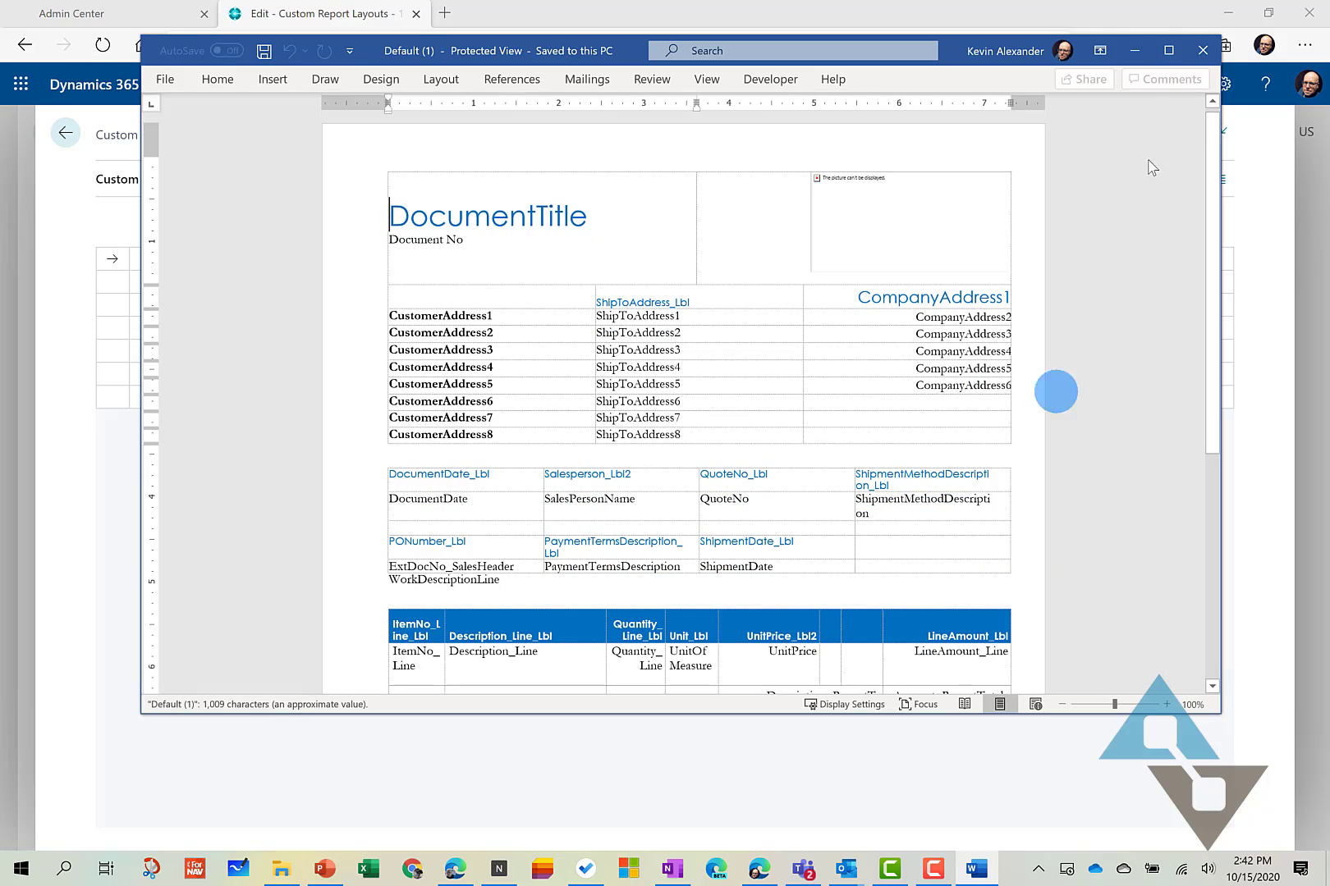
{"action": "left_click", "coordinate": [1169, 52]}
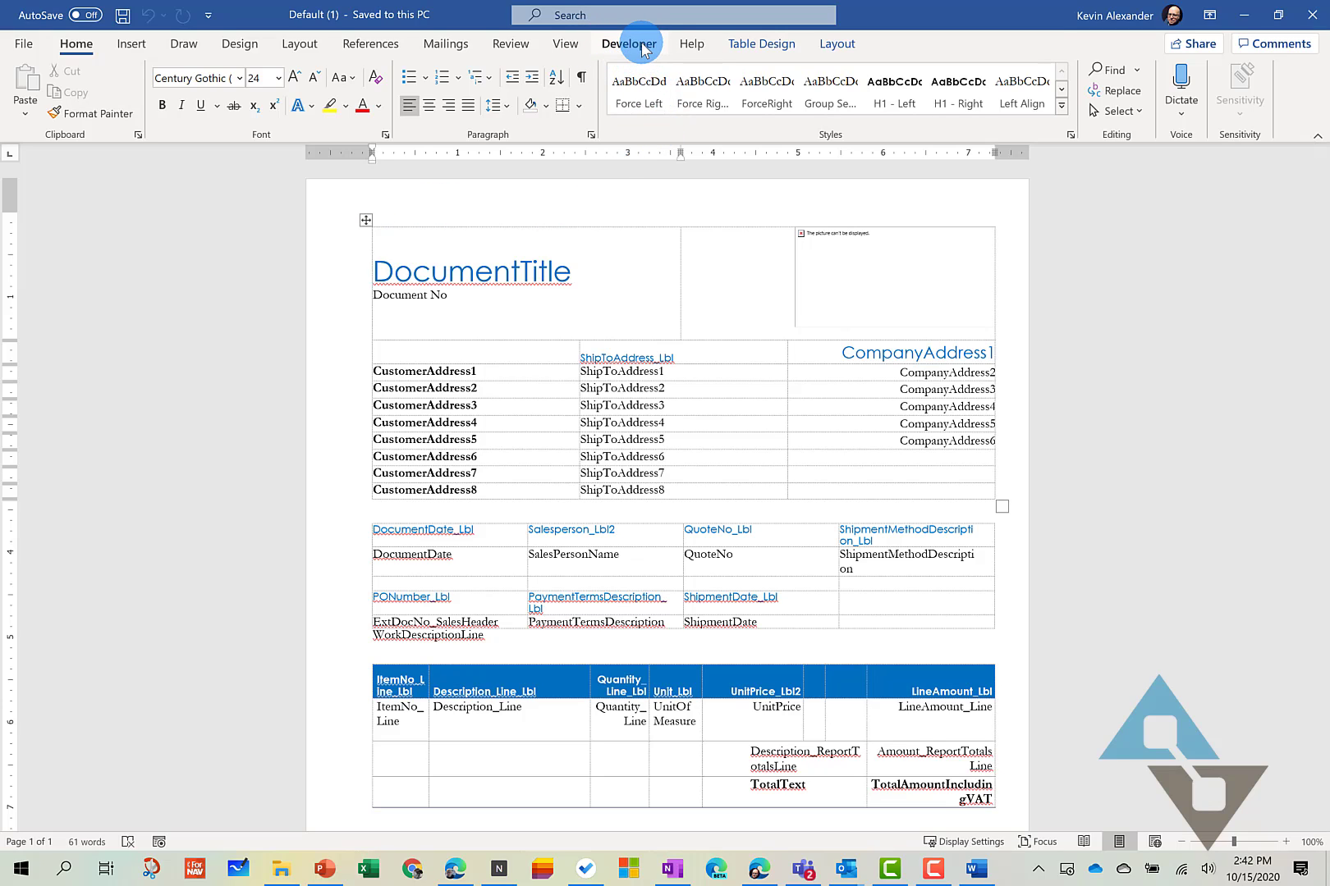
{"action": "left_click", "coordinate": [24, 44]}
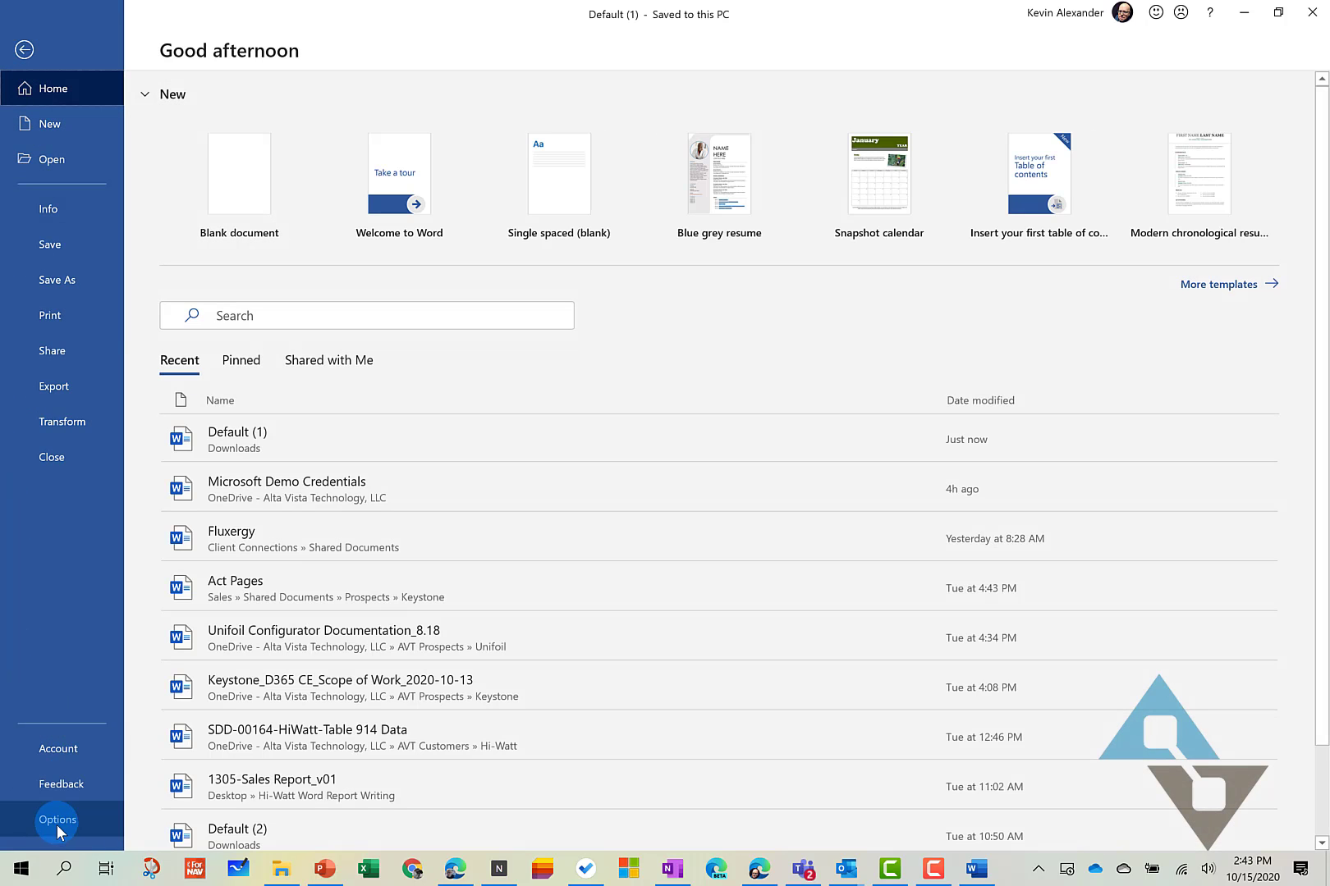
{"action": "left_click", "coordinate": [59, 819]}
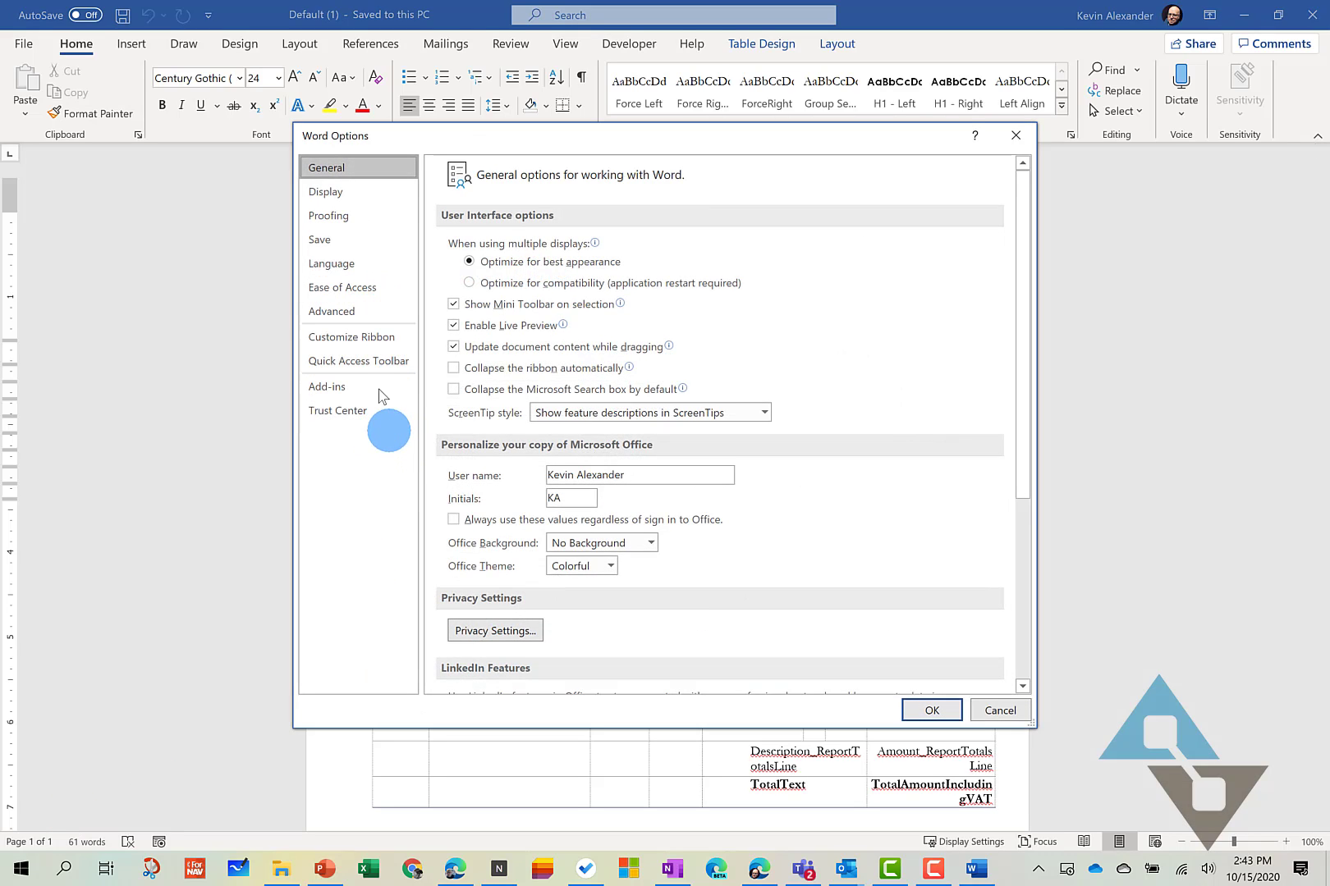
{"action": "left_click", "coordinate": [376, 339]}
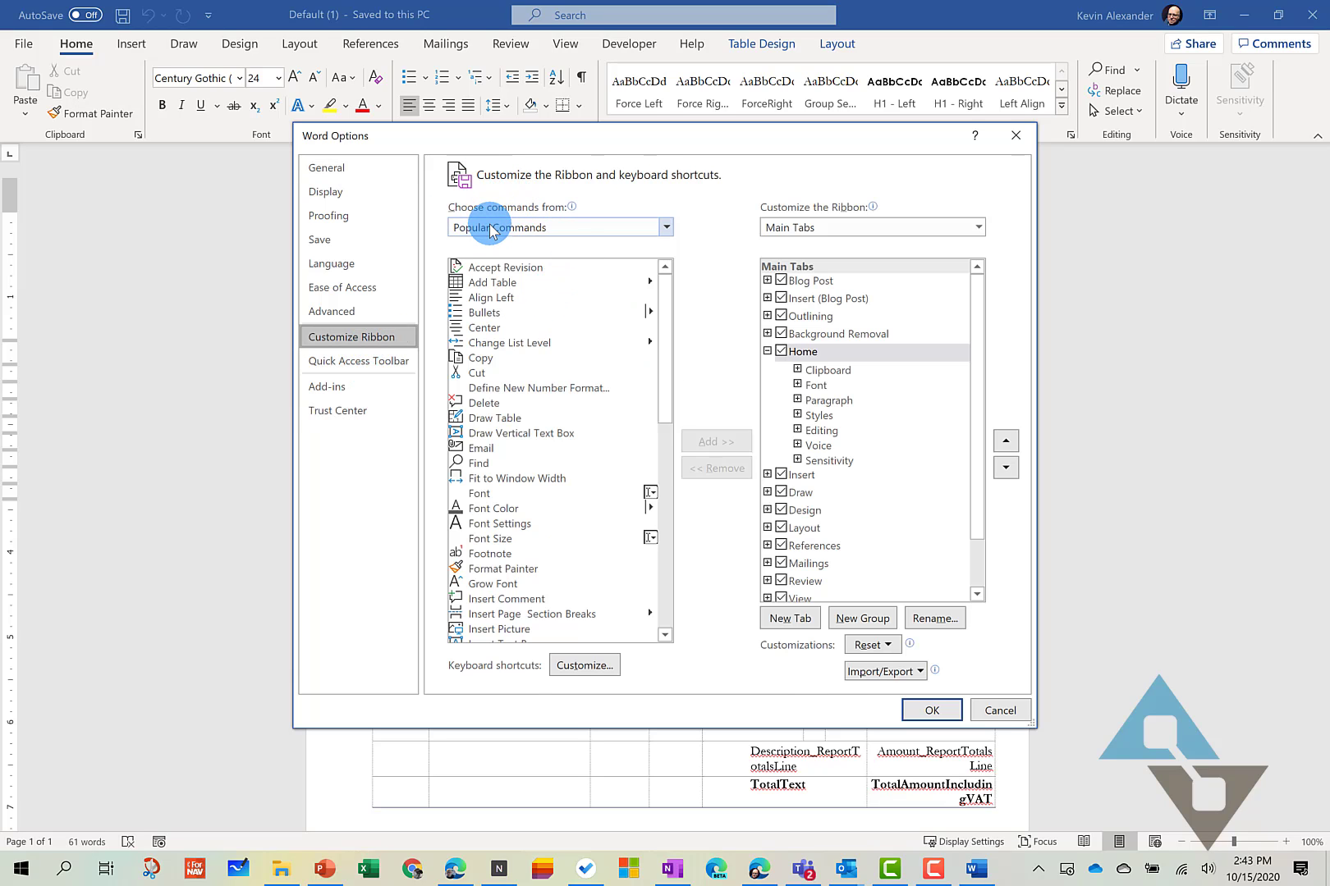
{"action": "left_click", "coordinate": [666, 227]}
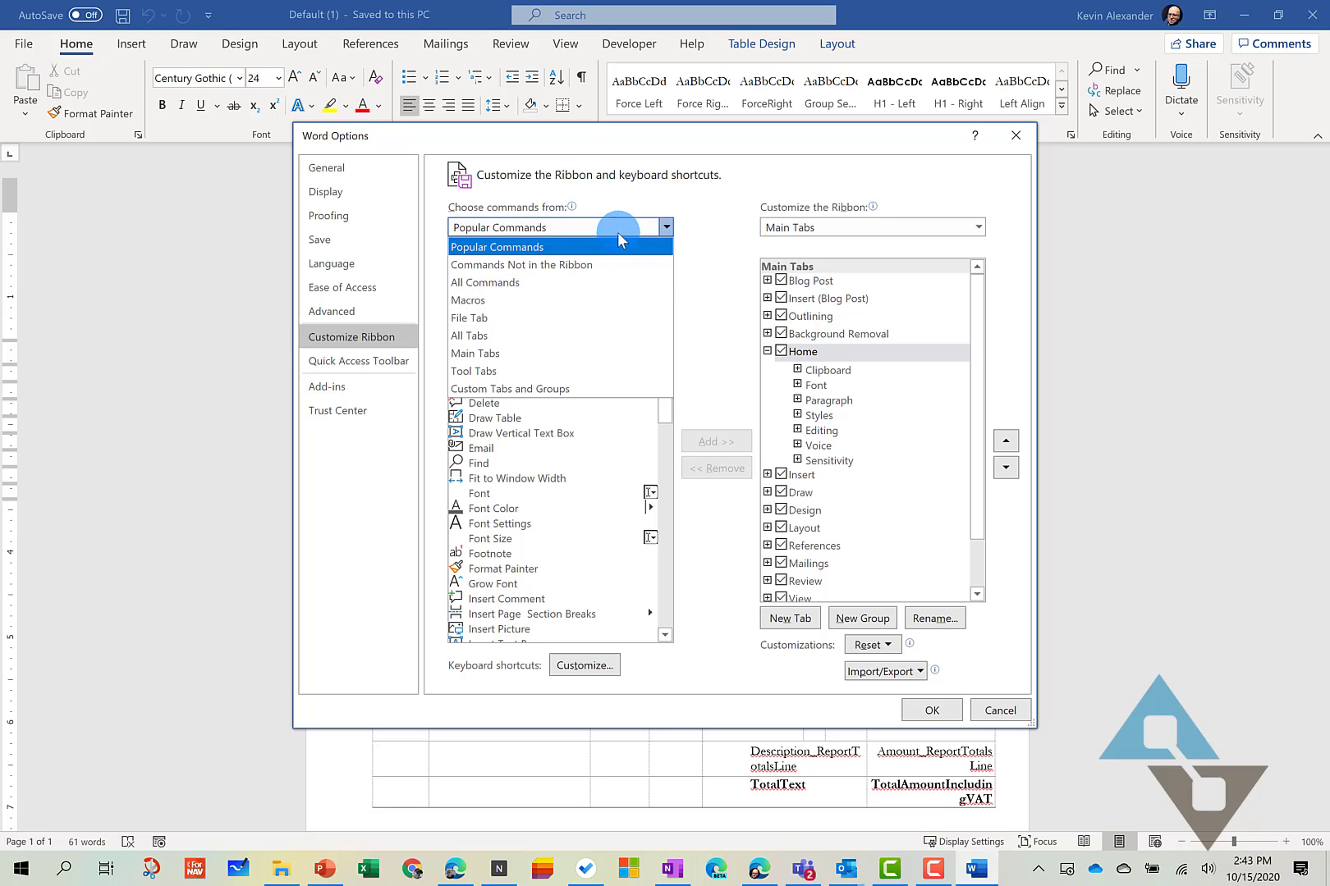
{"action": "left_click", "coordinate": [480, 335]}
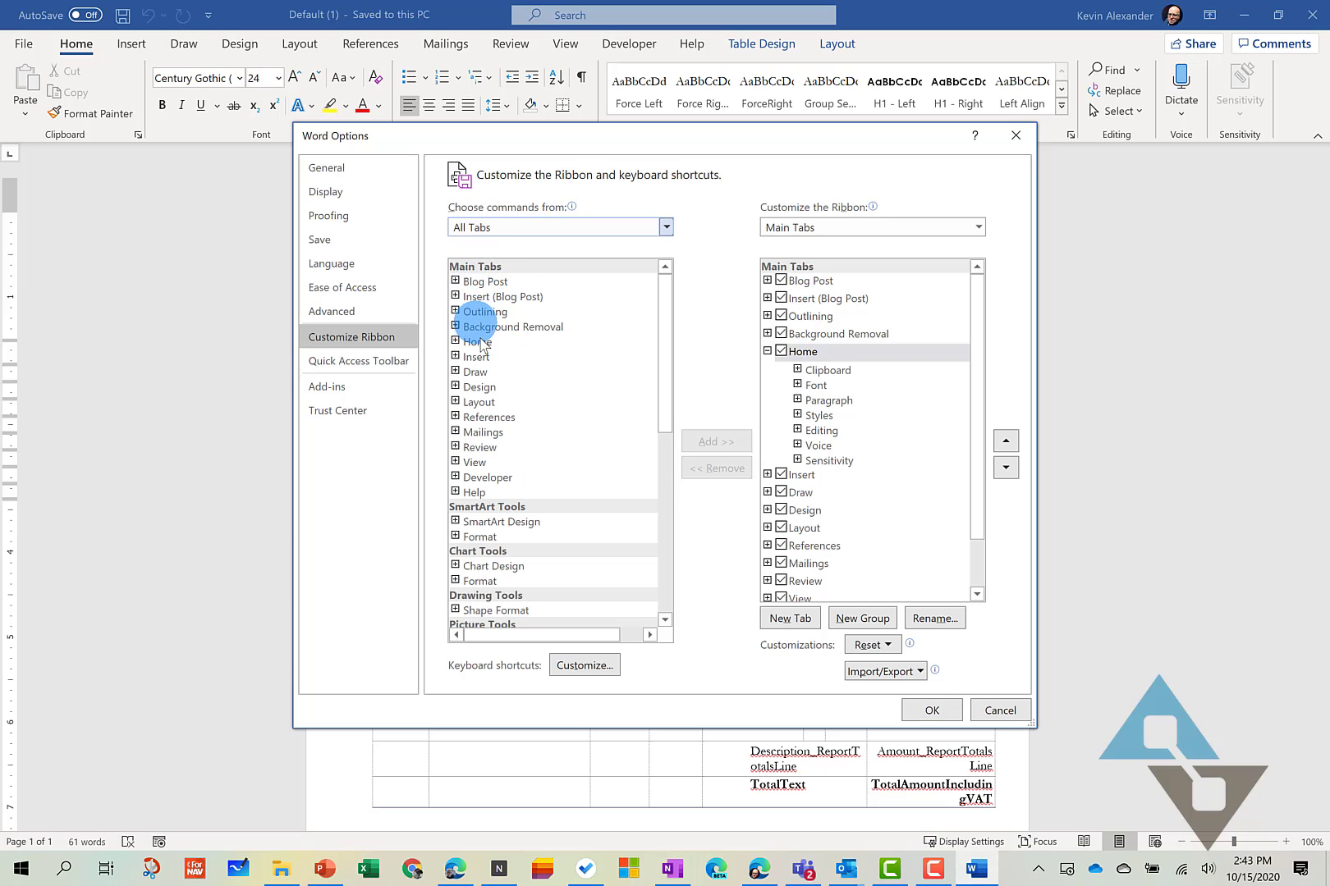
{"action": "left_click", "coordinate": [479, 478]}
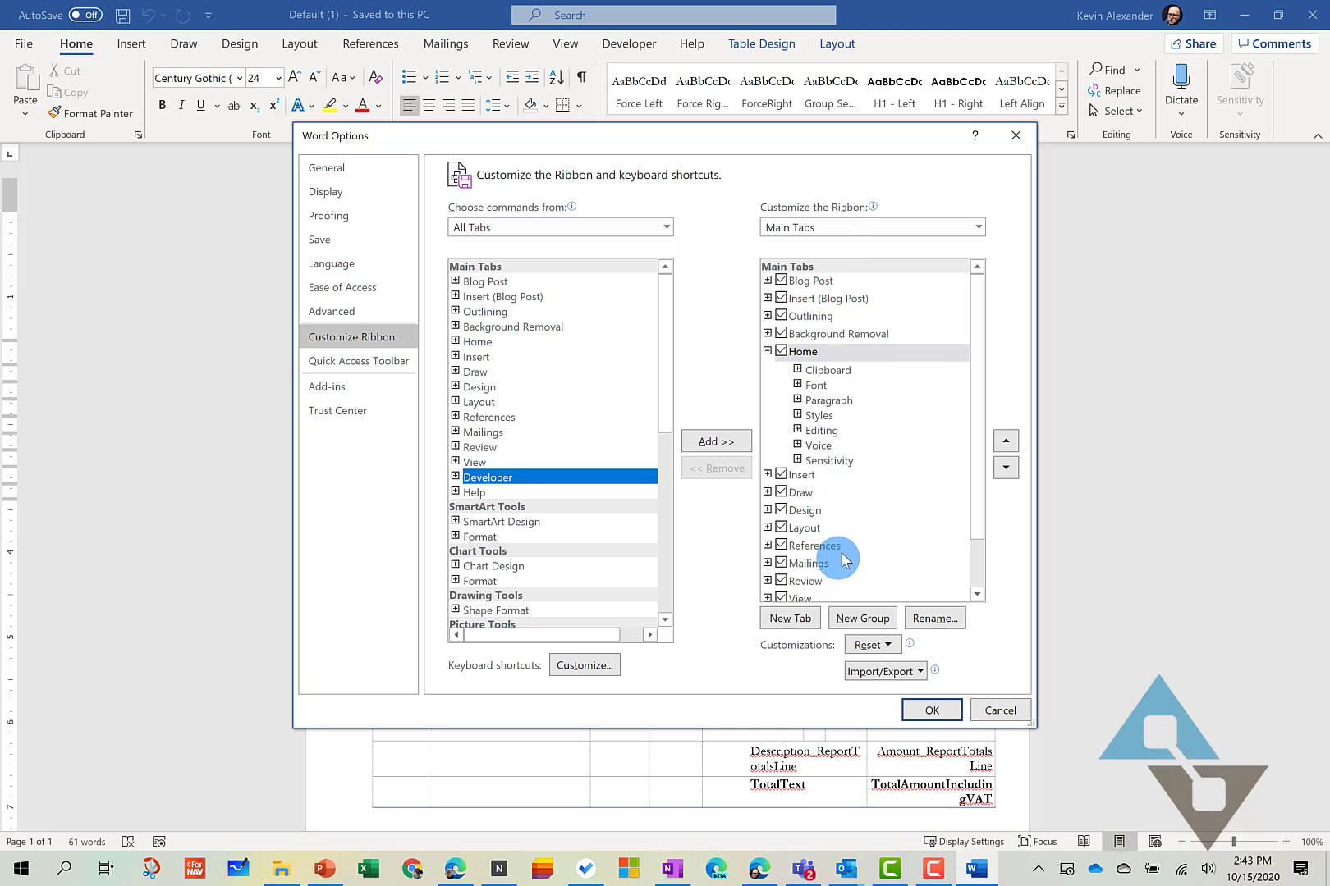
{"action": "scroll", "coordinate": [862, 480], "scroll_direction": "down", "scroll_amount": 2}
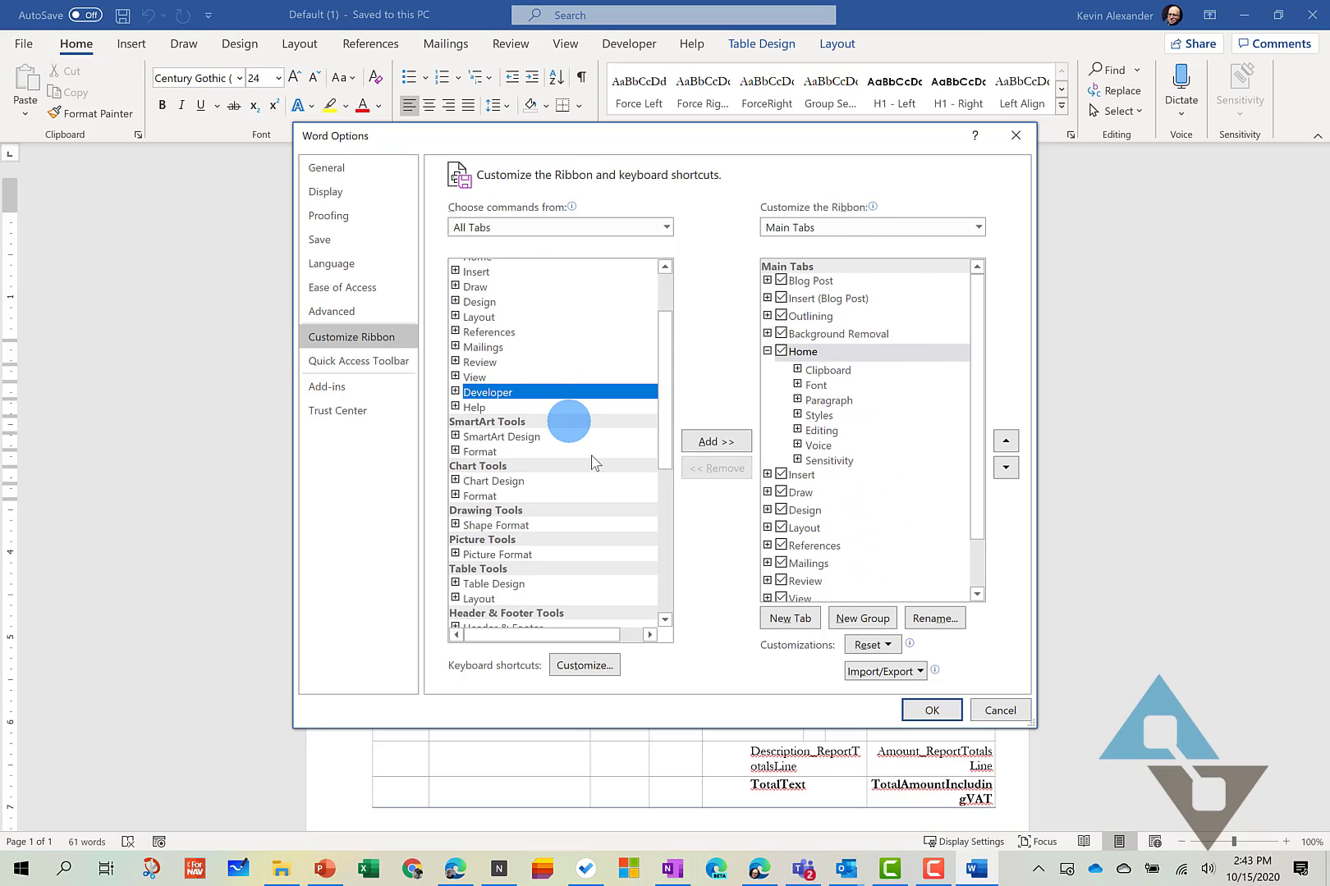
{"action": "left_click", "coordinate": [1000, 711]}
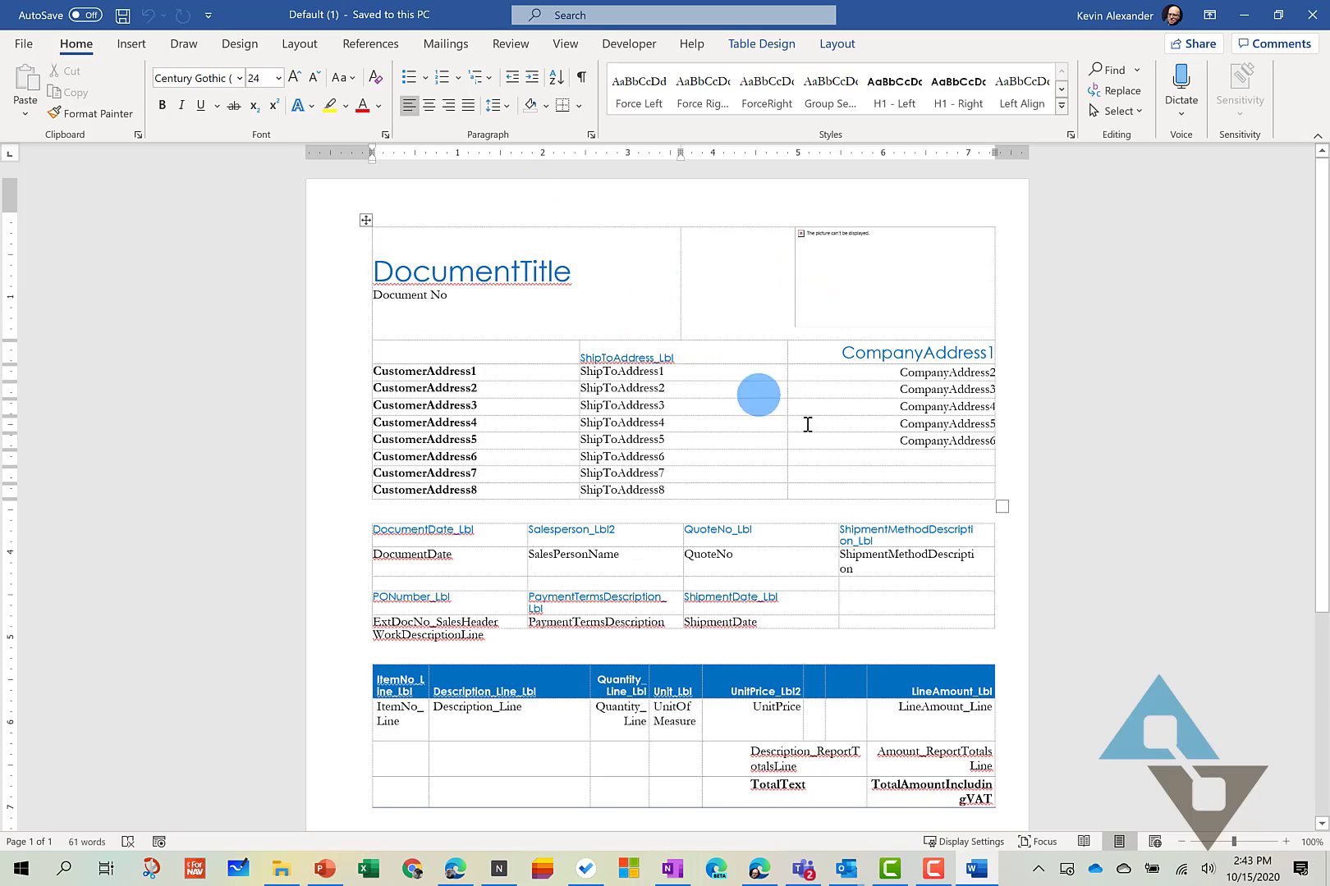
Load the urn:microsoft-dynamics-nav report part in the XML Mapping Pane and expand Header.
{"action": "left_click", "coordinate": [640, 51]}
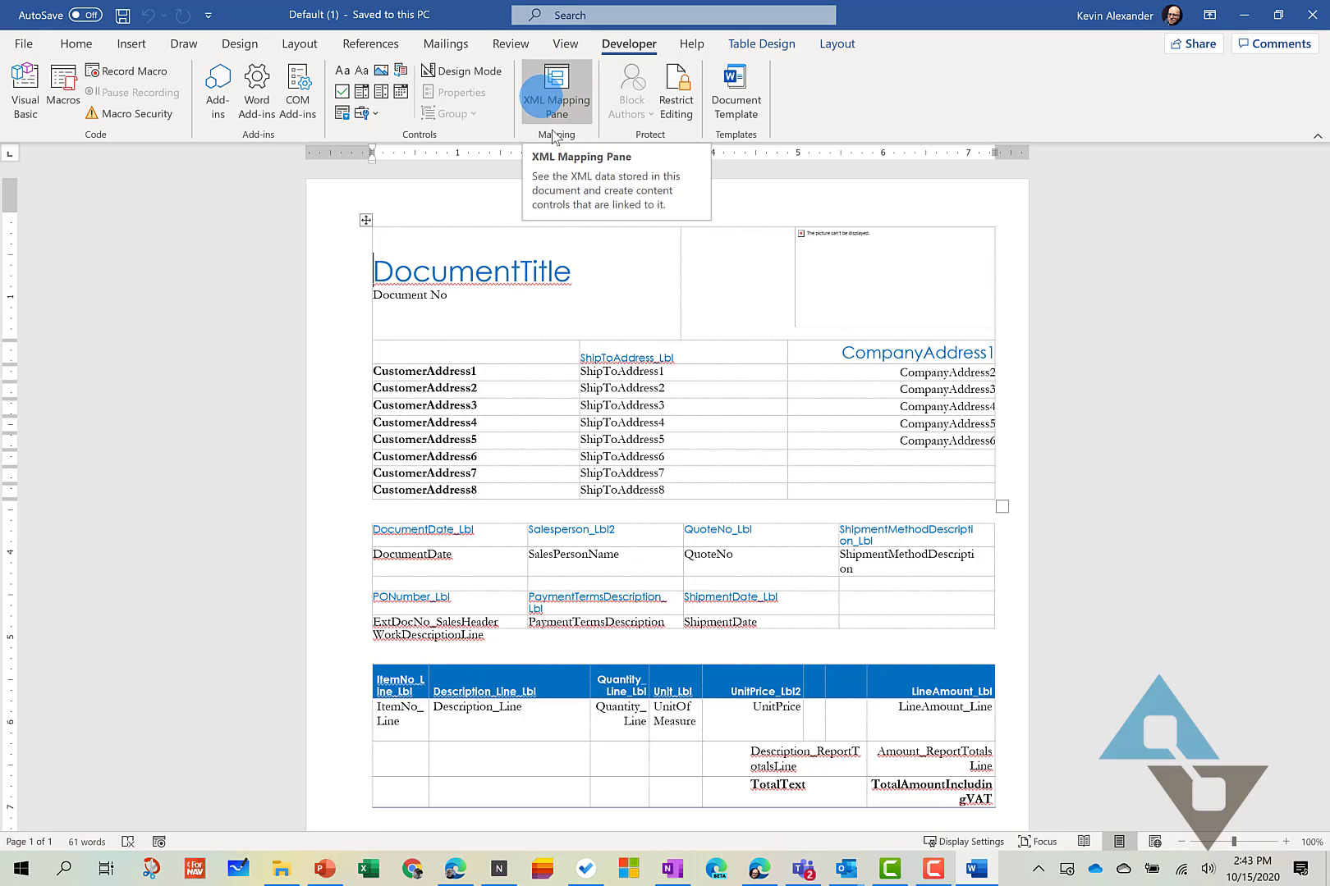
{"action": "left_click", "coordinate": [558, 84]}
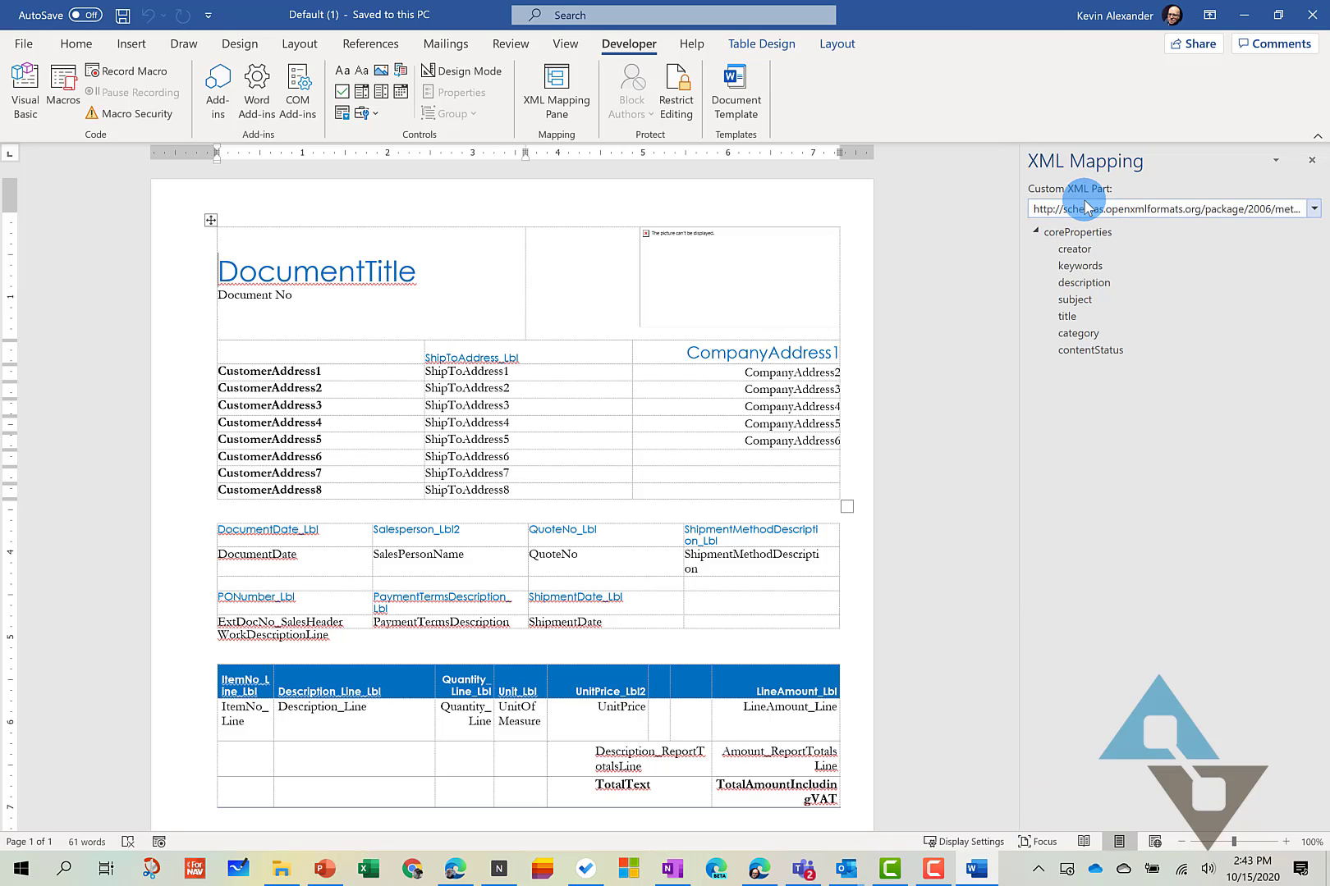
{"action": "left_click", "coordinate": [1313, 210]}
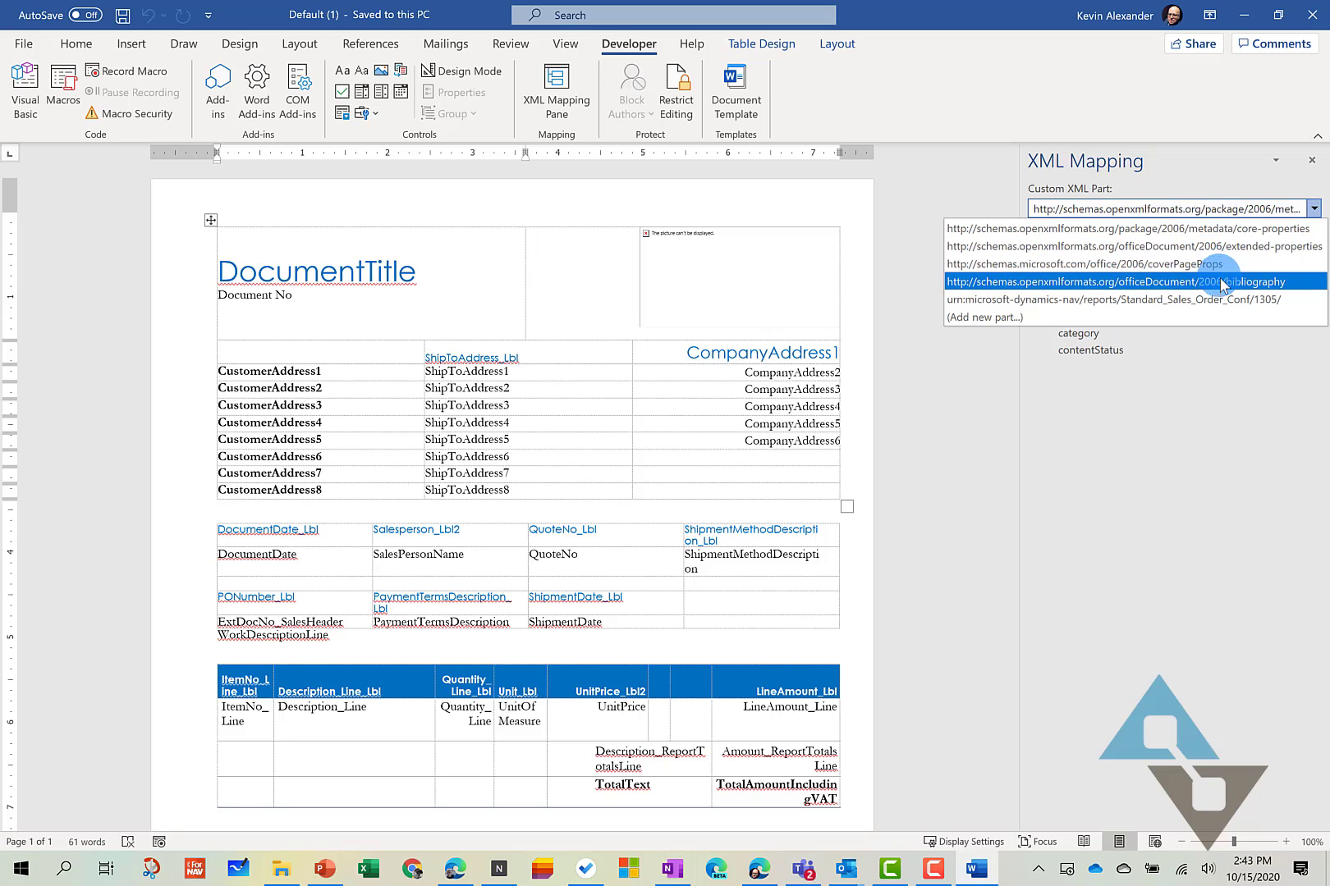
{"action": "left_click", "coordinate": [1270, 302]}
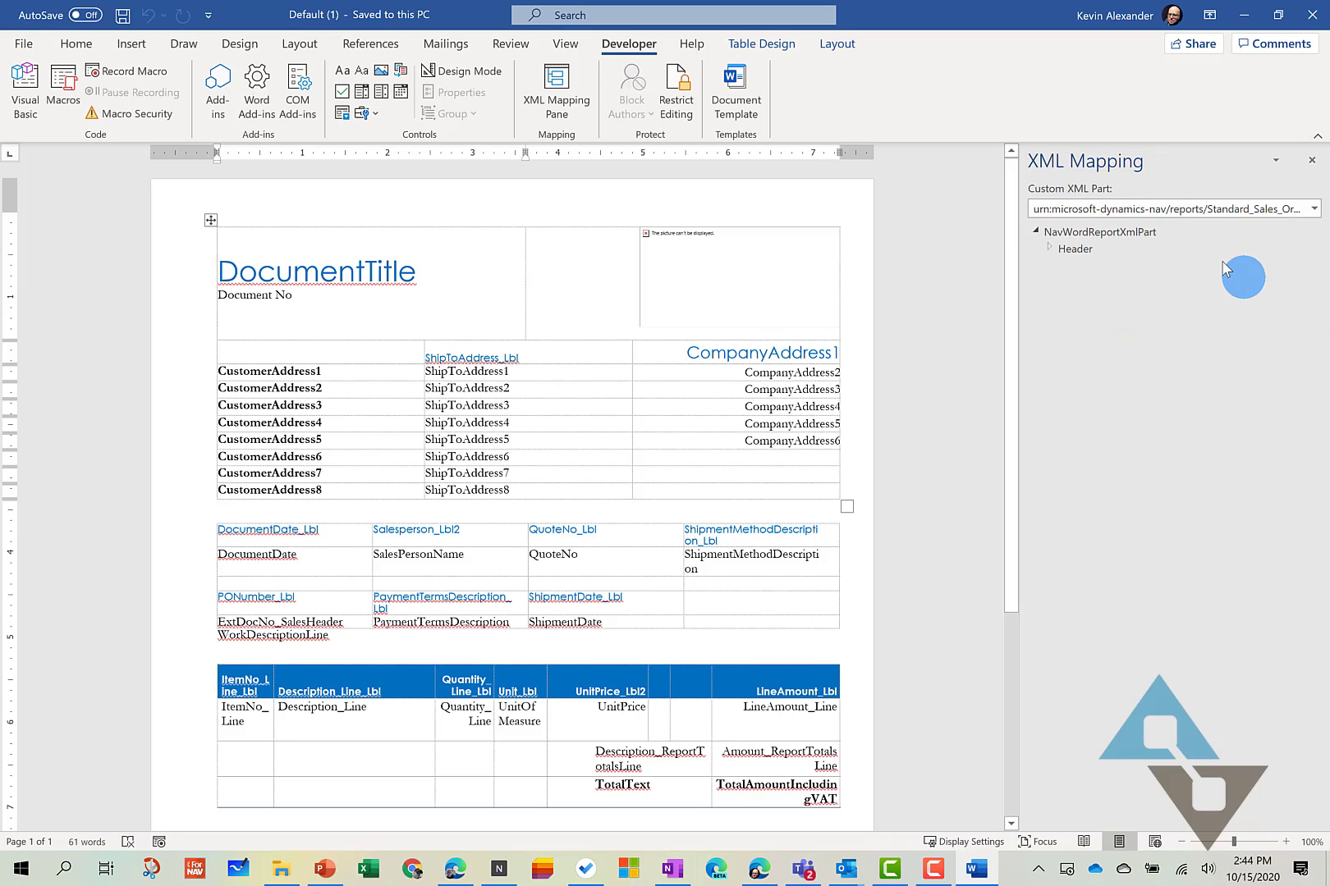
{"action": "left_click", "coordinate": [1048, 250]}
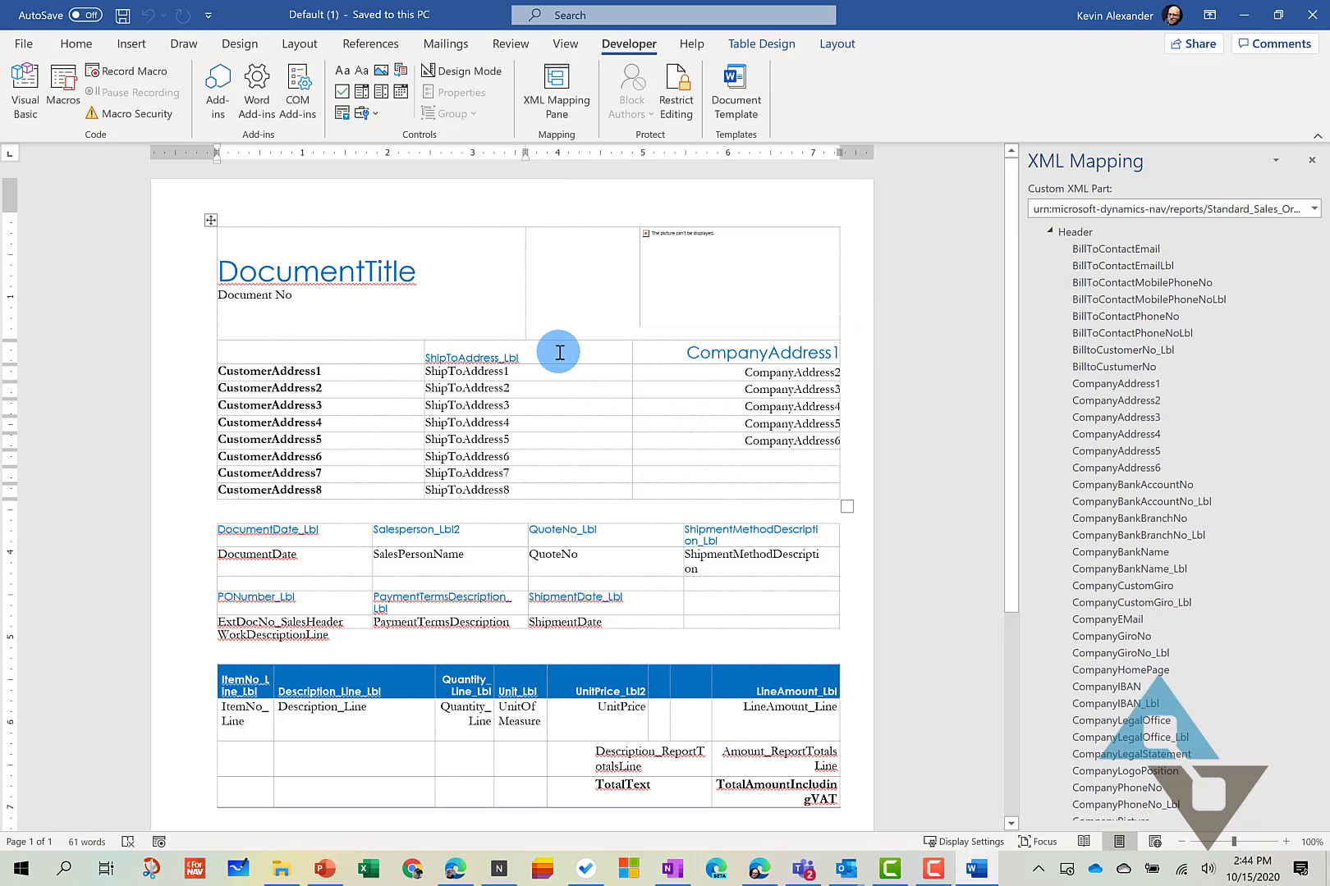
{"action": "scroll", "coordinate": [582, 370], "scroll_direction": "down", "scroll_amount": 1}
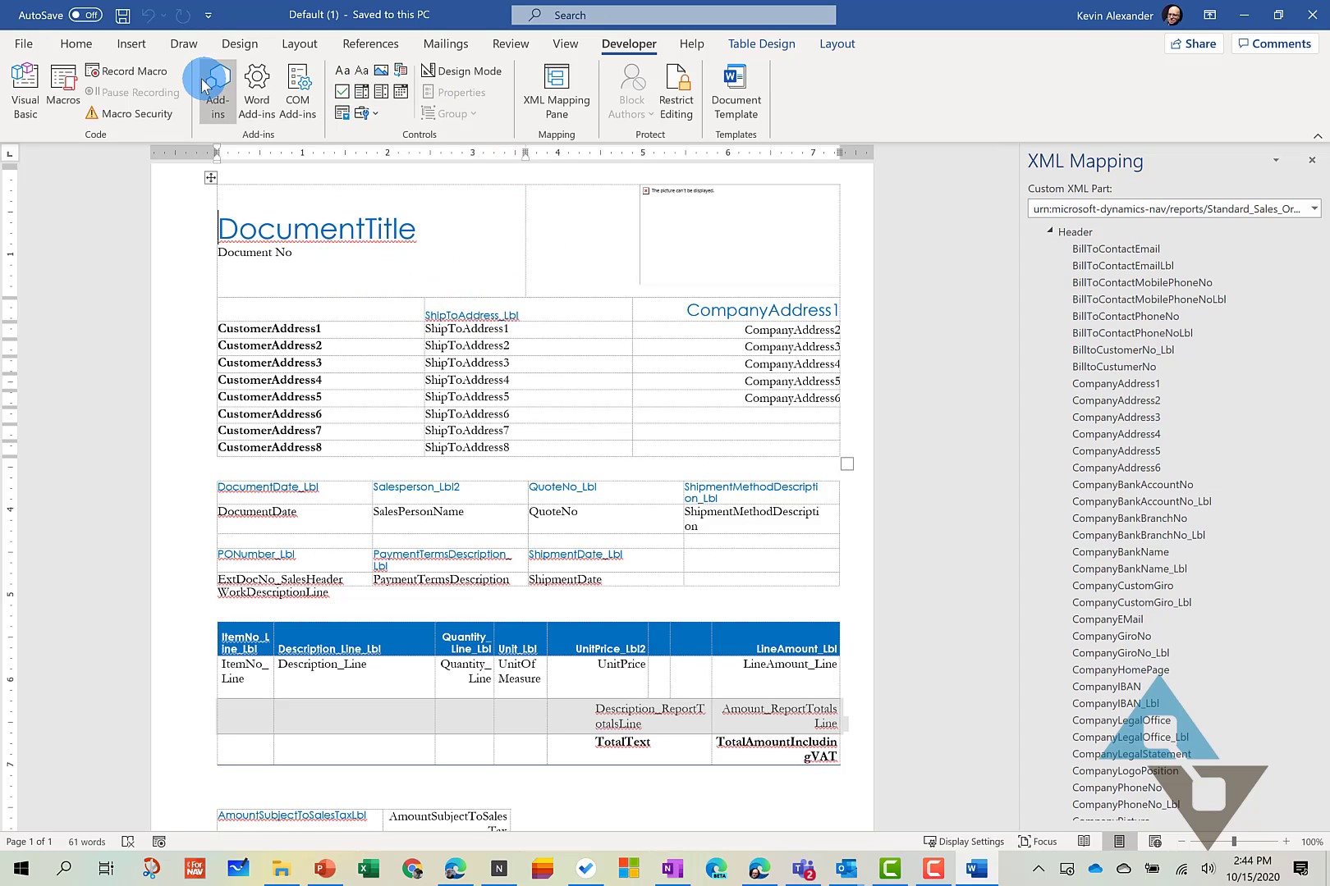
{"action": "left_click", "coordinate": [80, 47]}
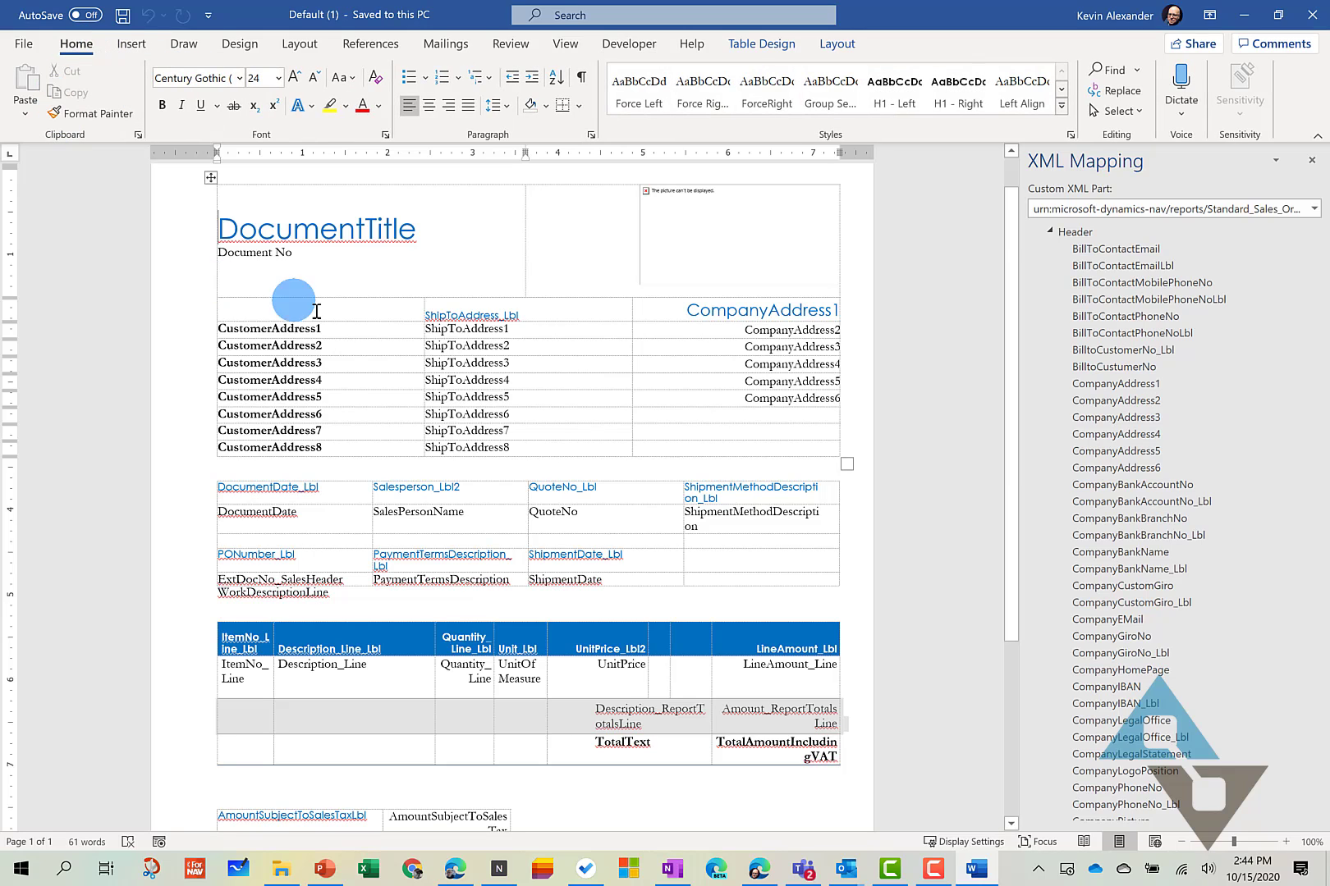
{"action": "left_click", "coordinate": [581, 106]}
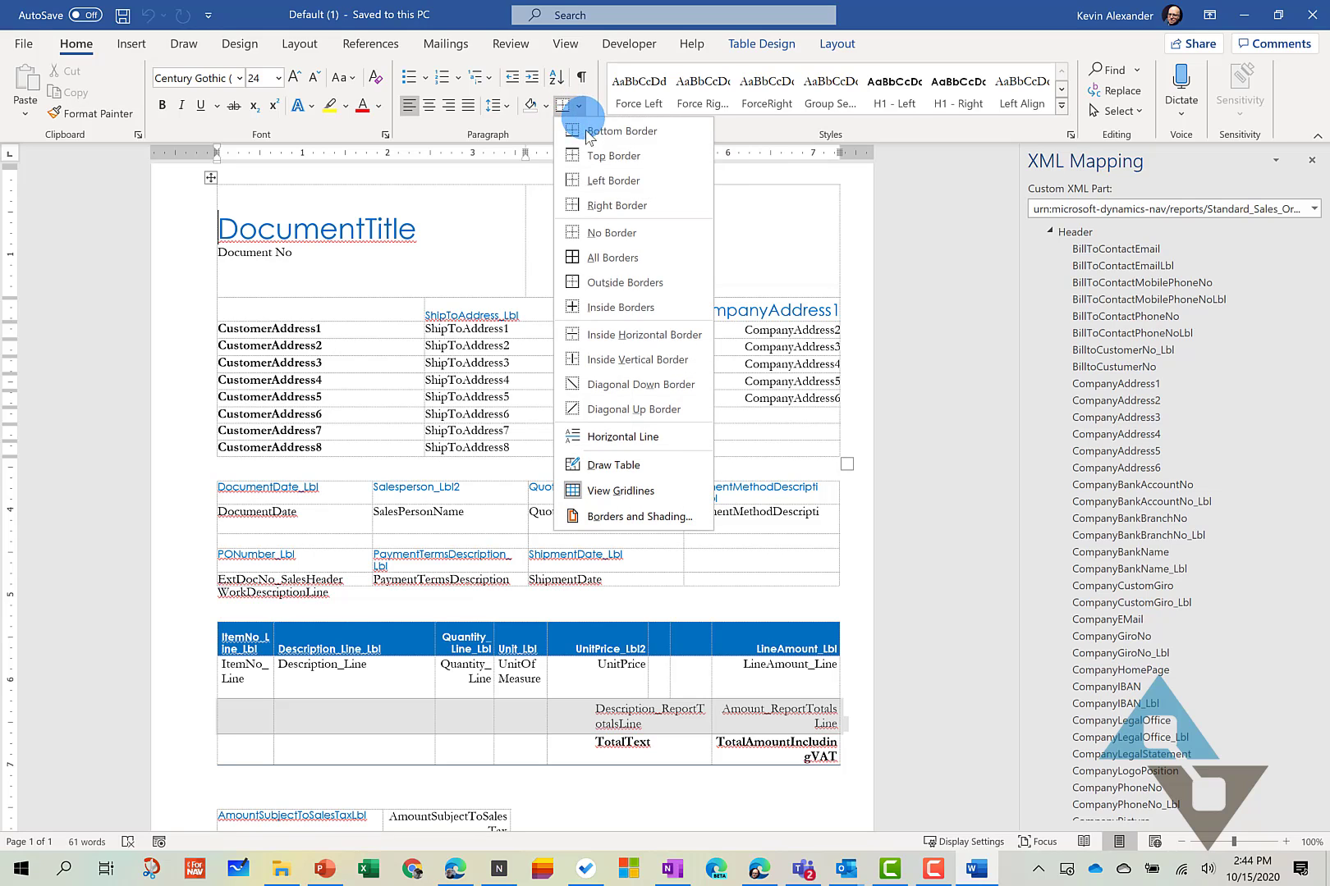
{"action": "left_click", "coordinate": [622, 491]}
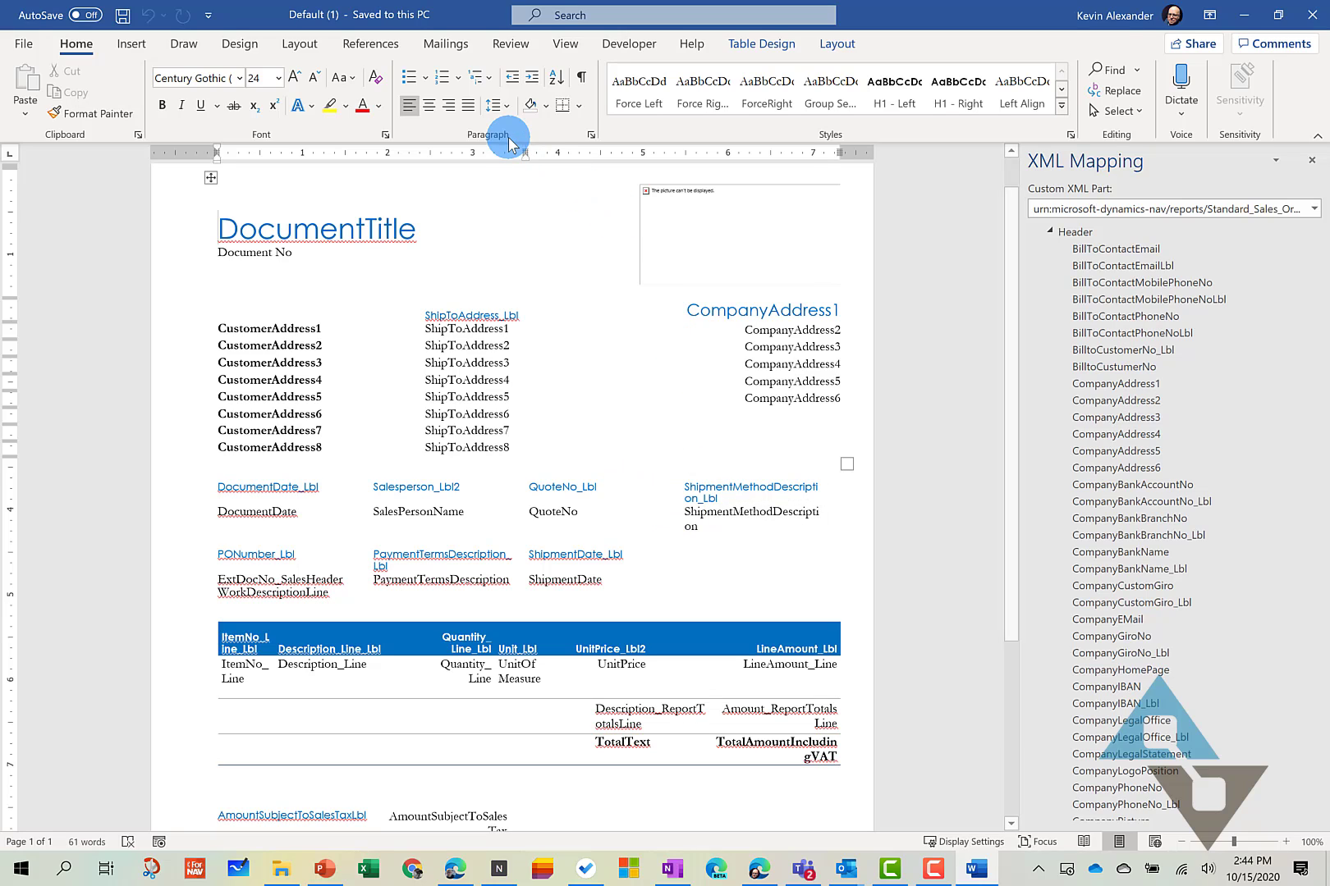
{"action": "left_click", "coordinate": [581, 105]}
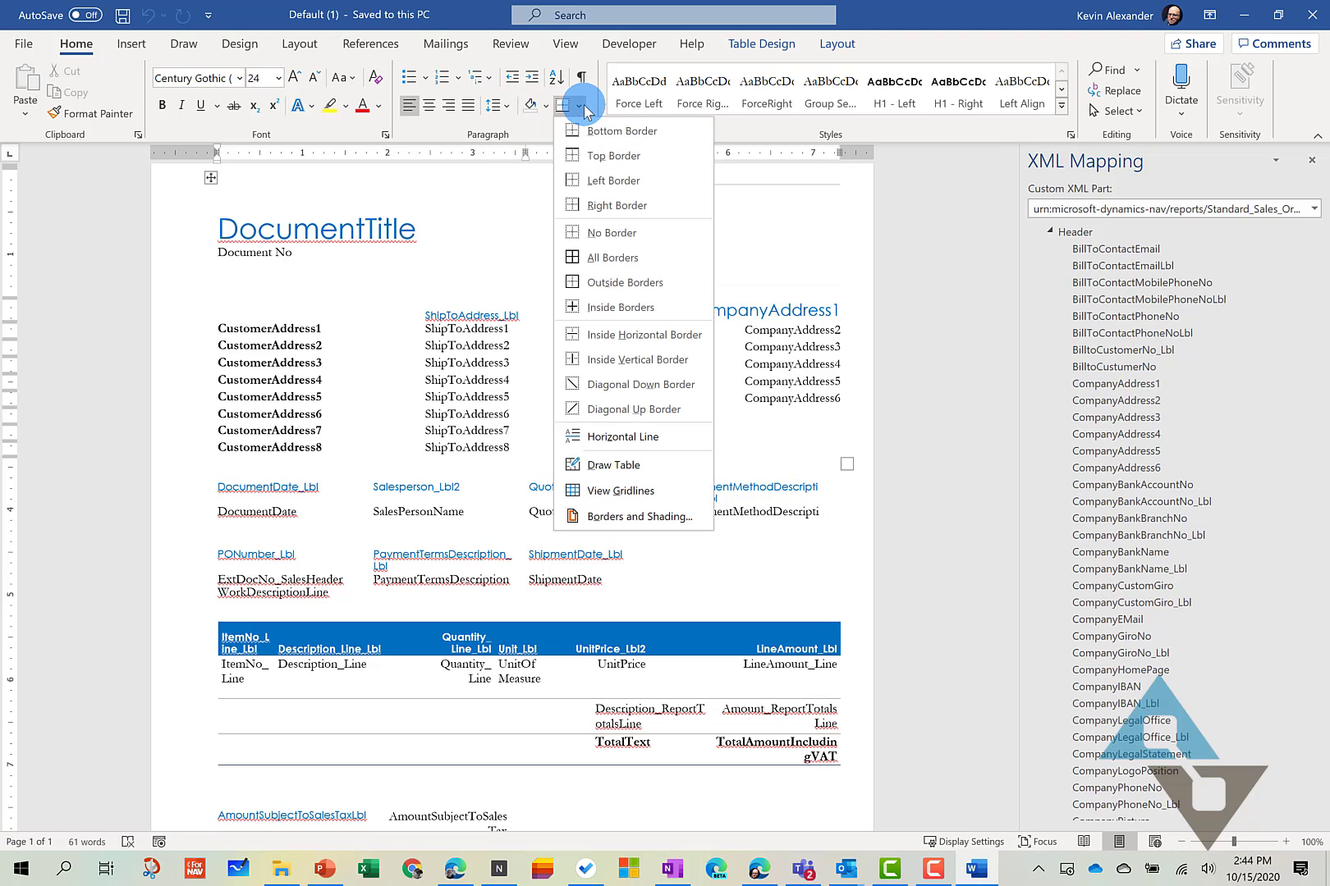
{"action": "left_click", "coordinate": [629, 491]}
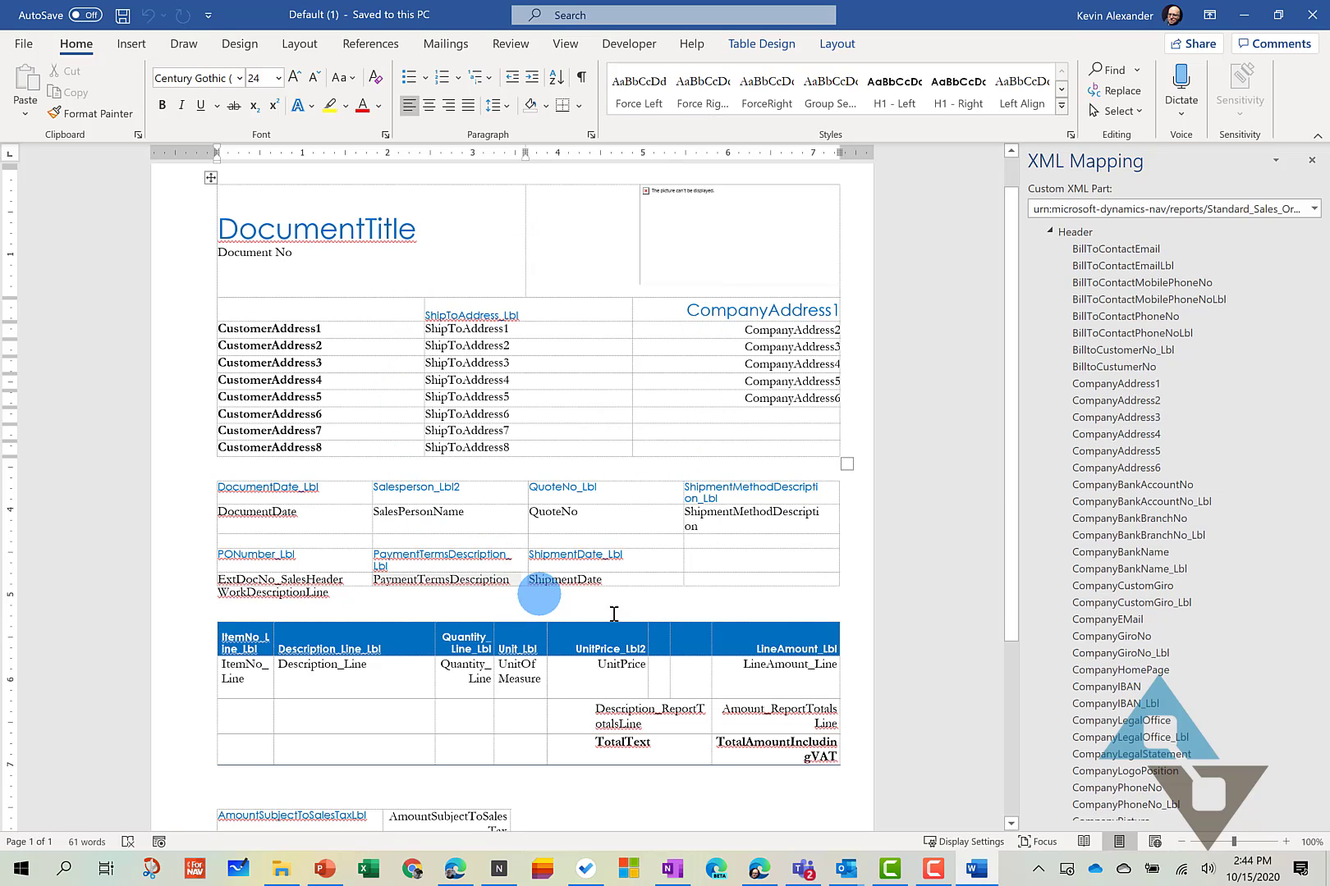
{"action": "scroll", "coordinate": [552, 583], "scroll_direction": "down", "scroll_amount": 4}
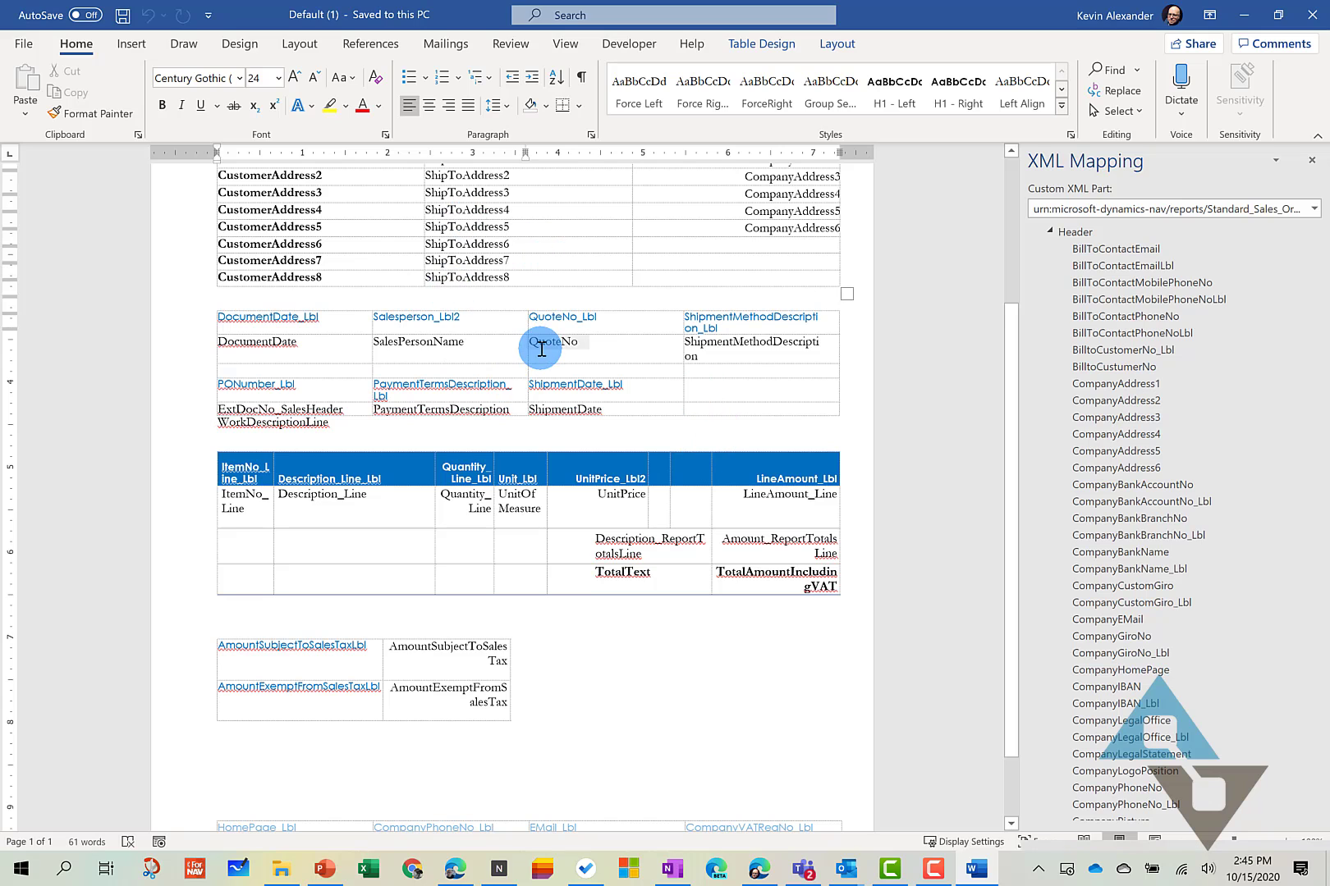
{"action": "scroll", "coordinate": [542, 348], "scroll_direction": "up", "scroll_amount": 5}
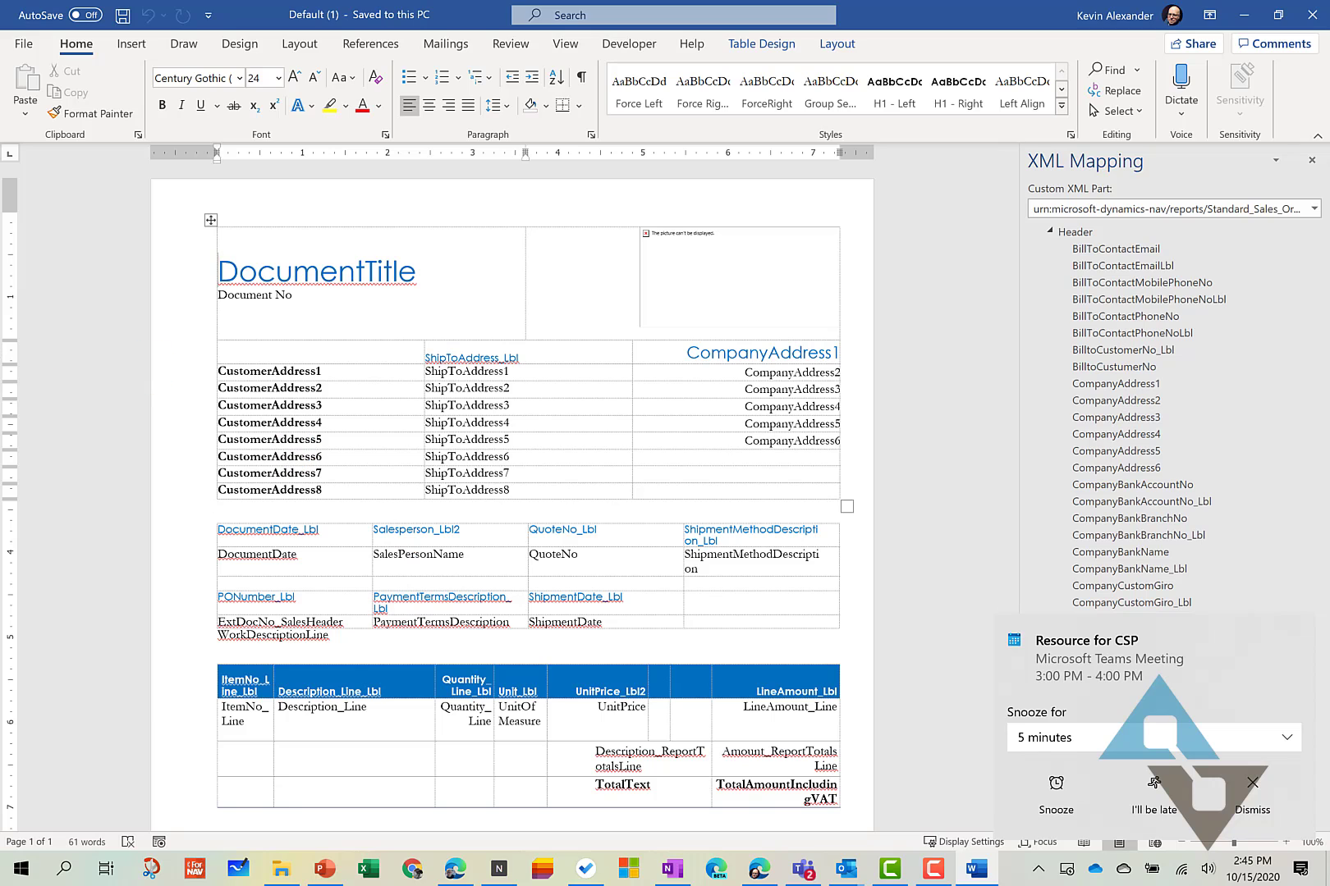
Shrink Word and bring the Custom Report Layouts page for 1305 back to the front.
{"action": "key", "text": "super+Down"}
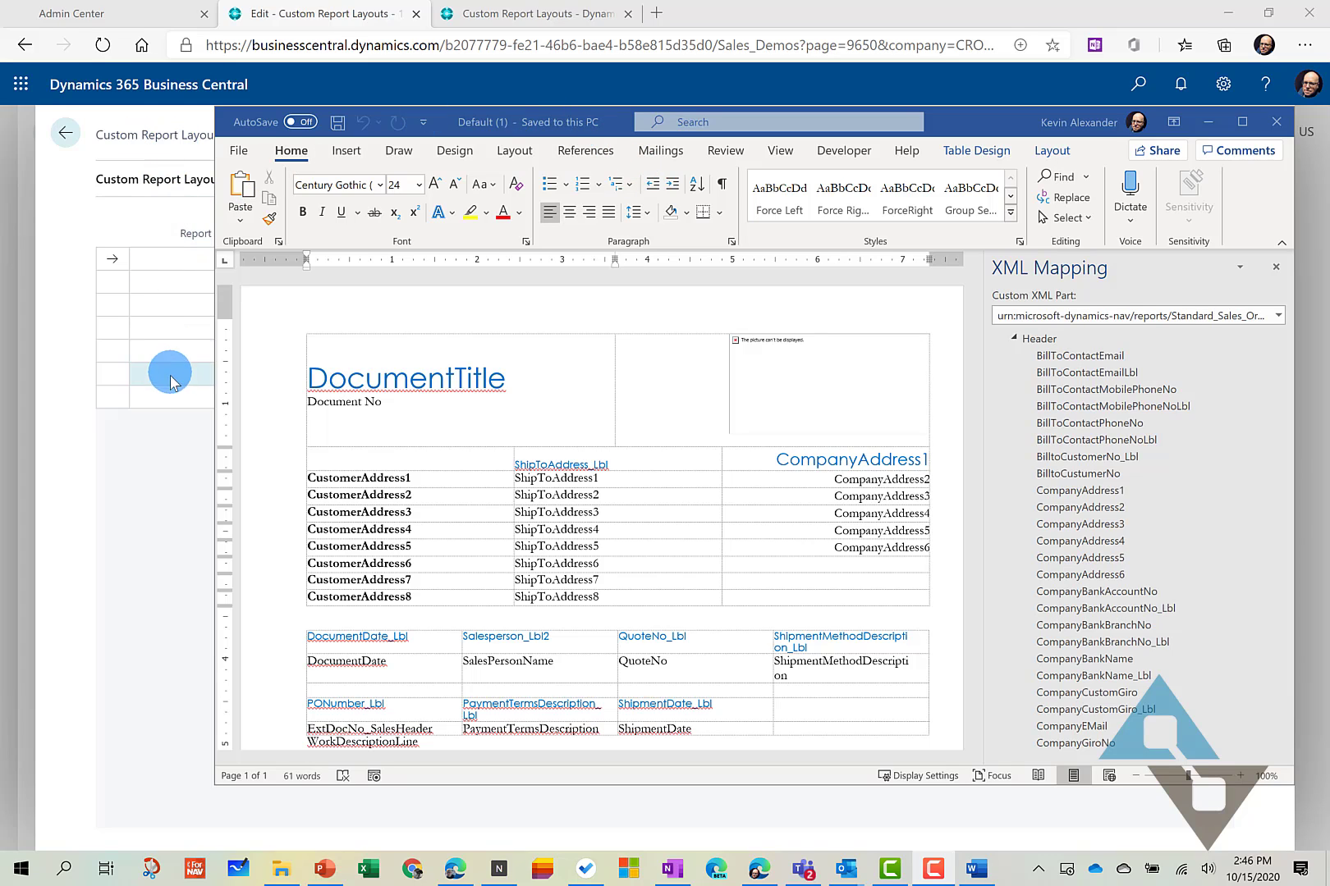
{"action": "left_click", "coordinate": [161, 456]}
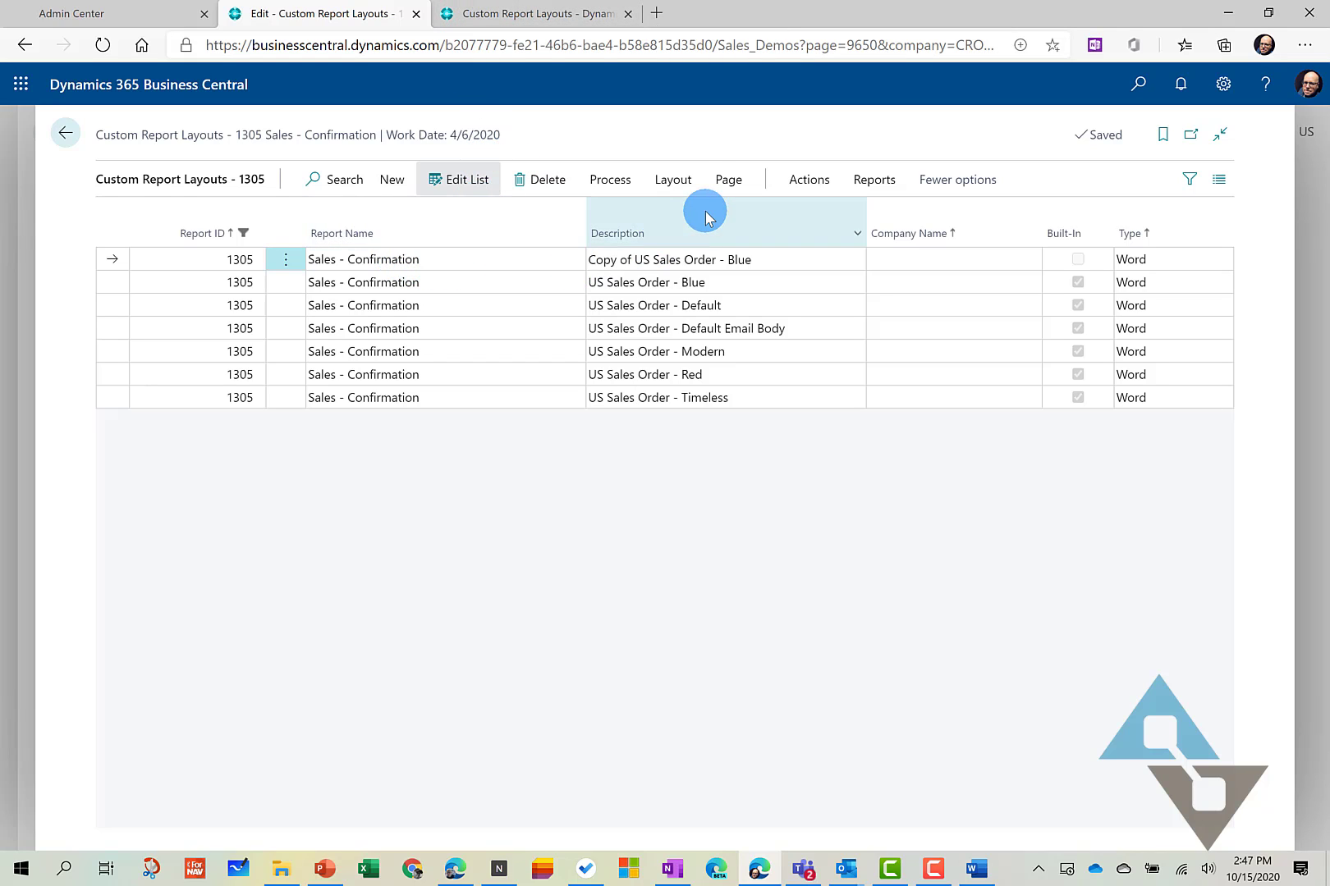
Run the Sales - Confirmation report with an empty No. filter to preview it.
{"action": "left_click", "coordinate": [621, 188]}
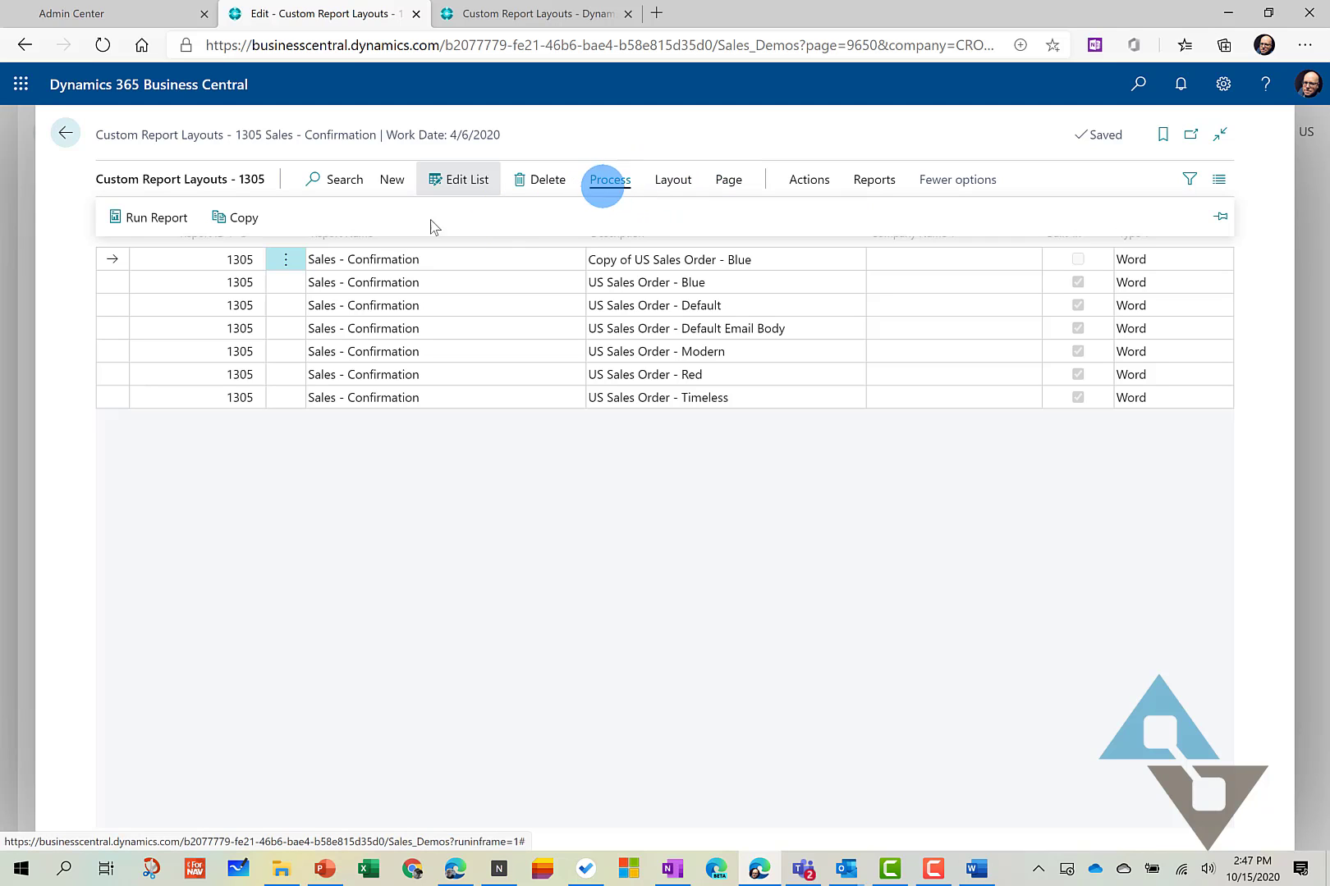
{"action": "left_click", "coordinate": [149, 222]}
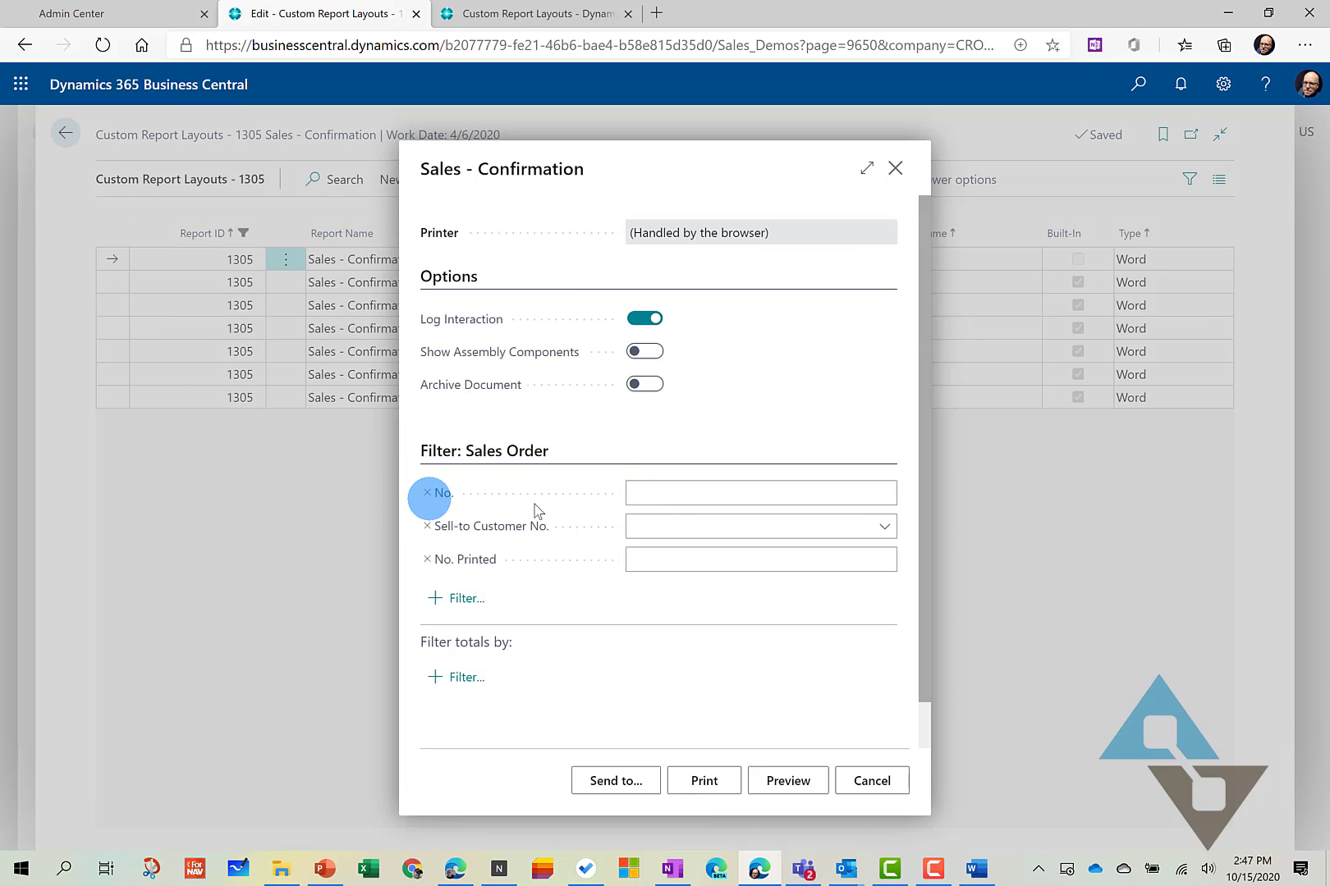
{"action": "left_click", "coordinate": [669, 497]}
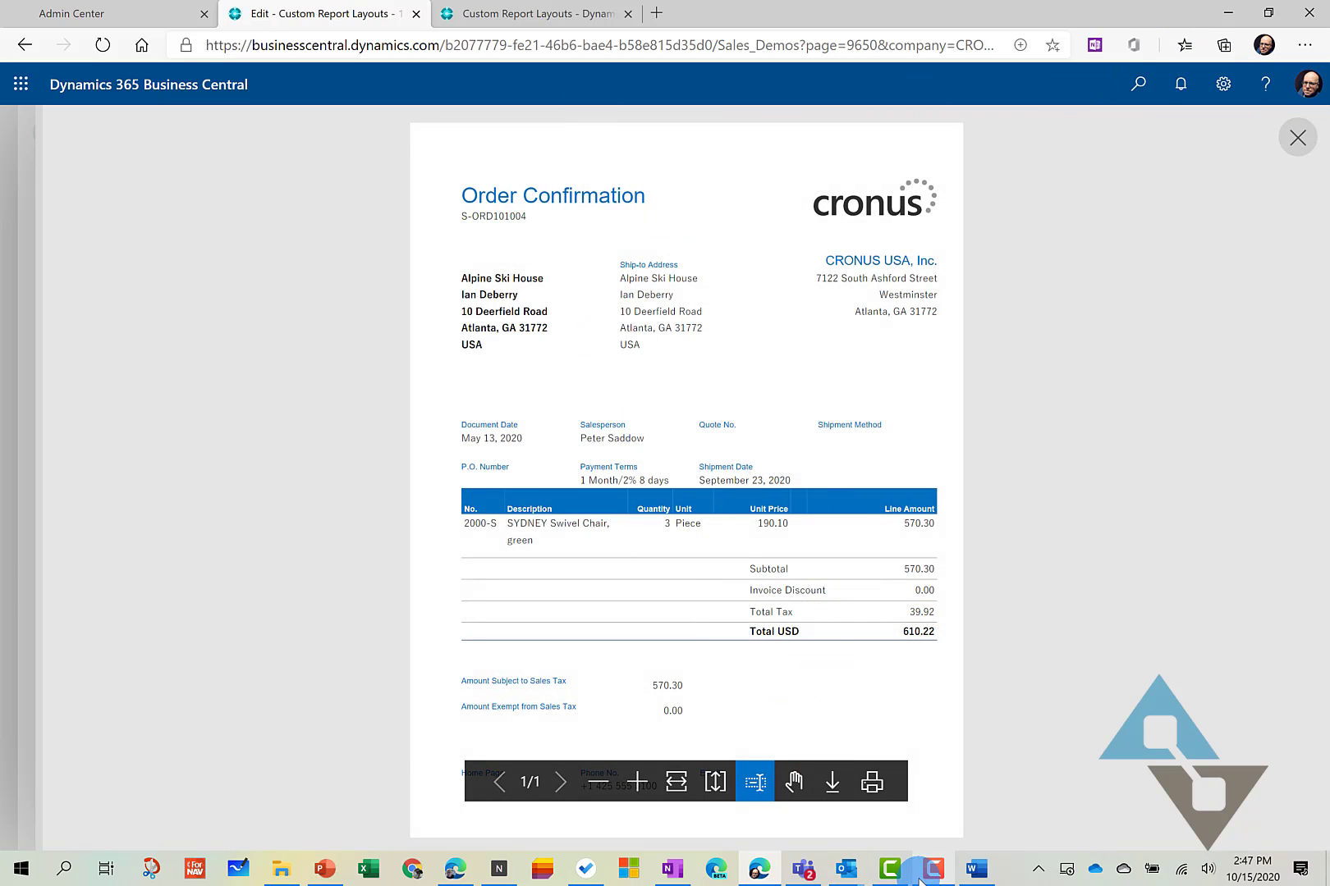
Position and resize the Word layout window beside the Order Confirmation preview.
{"action": "left_click", "coordinate": [981, 870]}
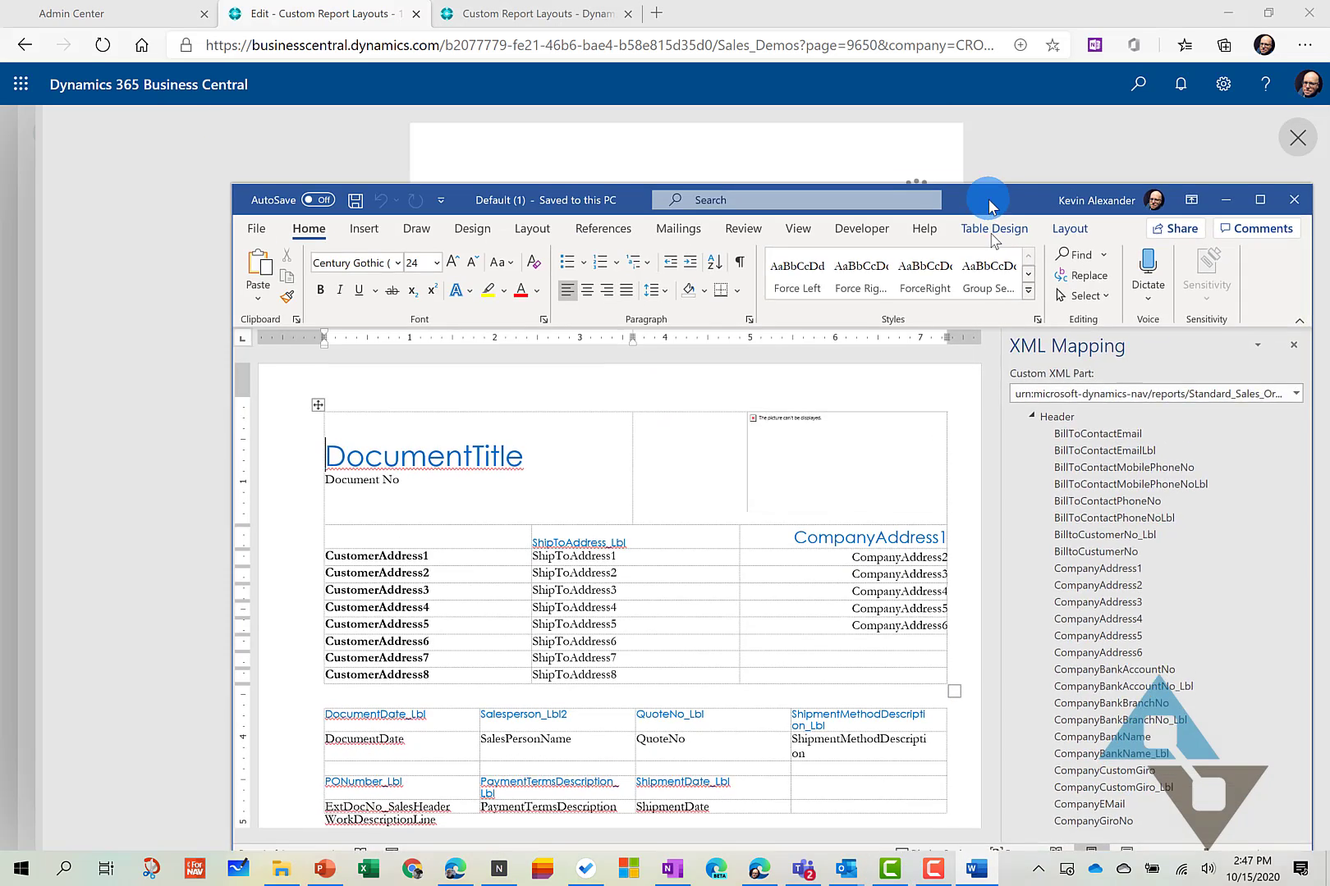
{"action": "left_click_drag", "start_coordinate": [989, 205], "coordinate": [1323, 10]}
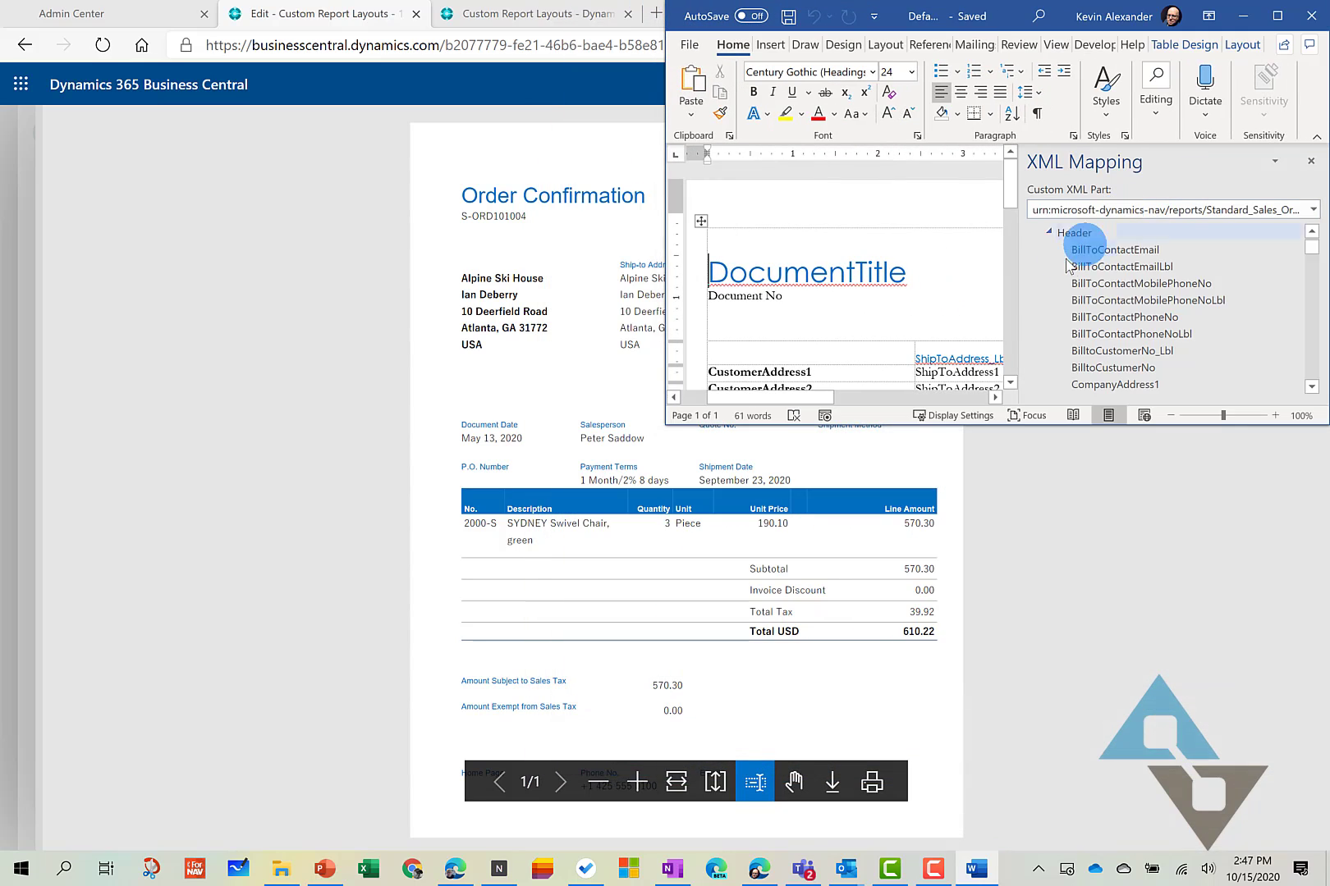
{"action": "left_click_drag", "start_coordinate": [955, 427], "coordinate": [924, 638]}
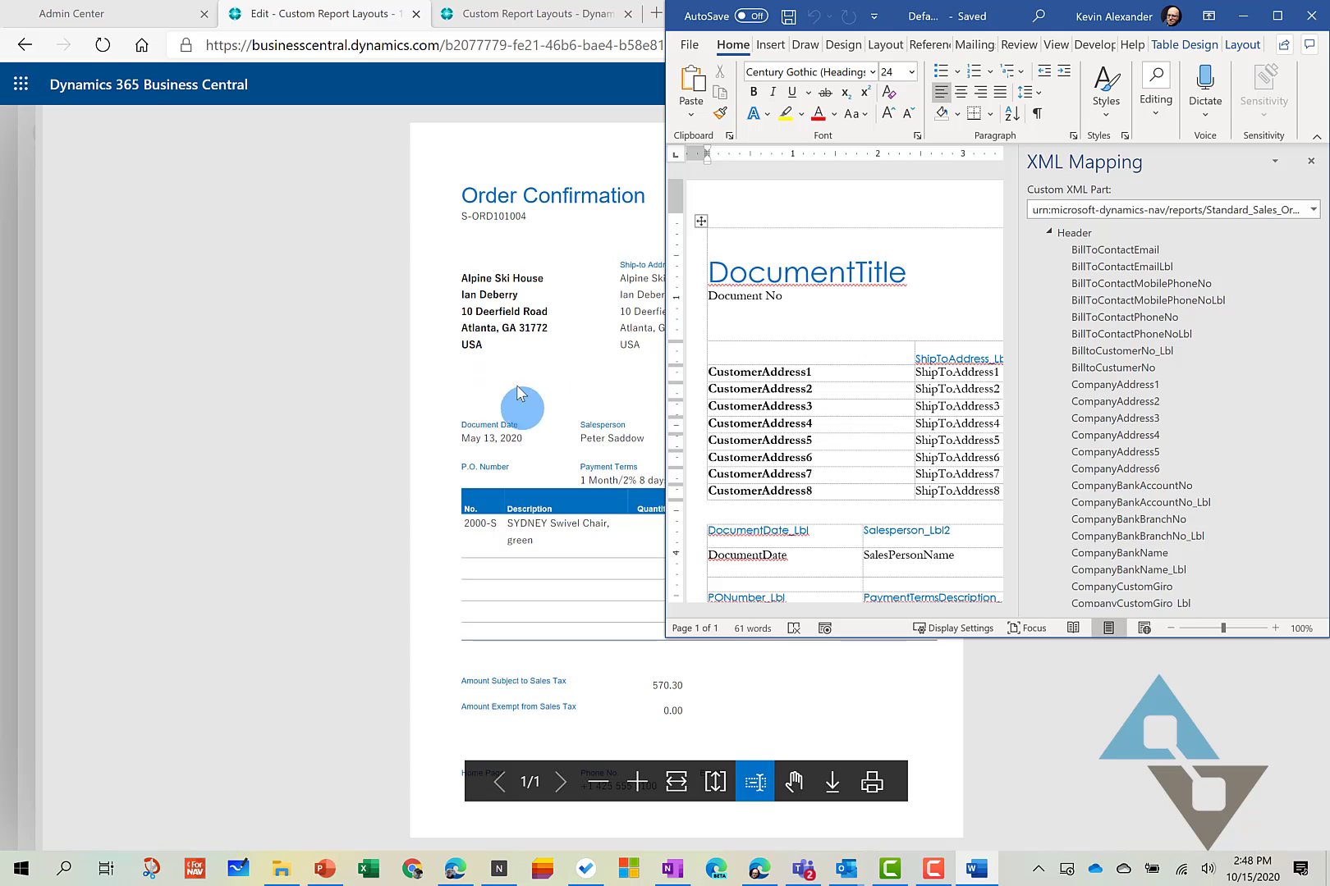
{"action": "left_click", "coordinate": [1005, 23]}
{"action": "left_click_drag", "start_coordinate": [863, 33], "coordinate": [549, 35]}
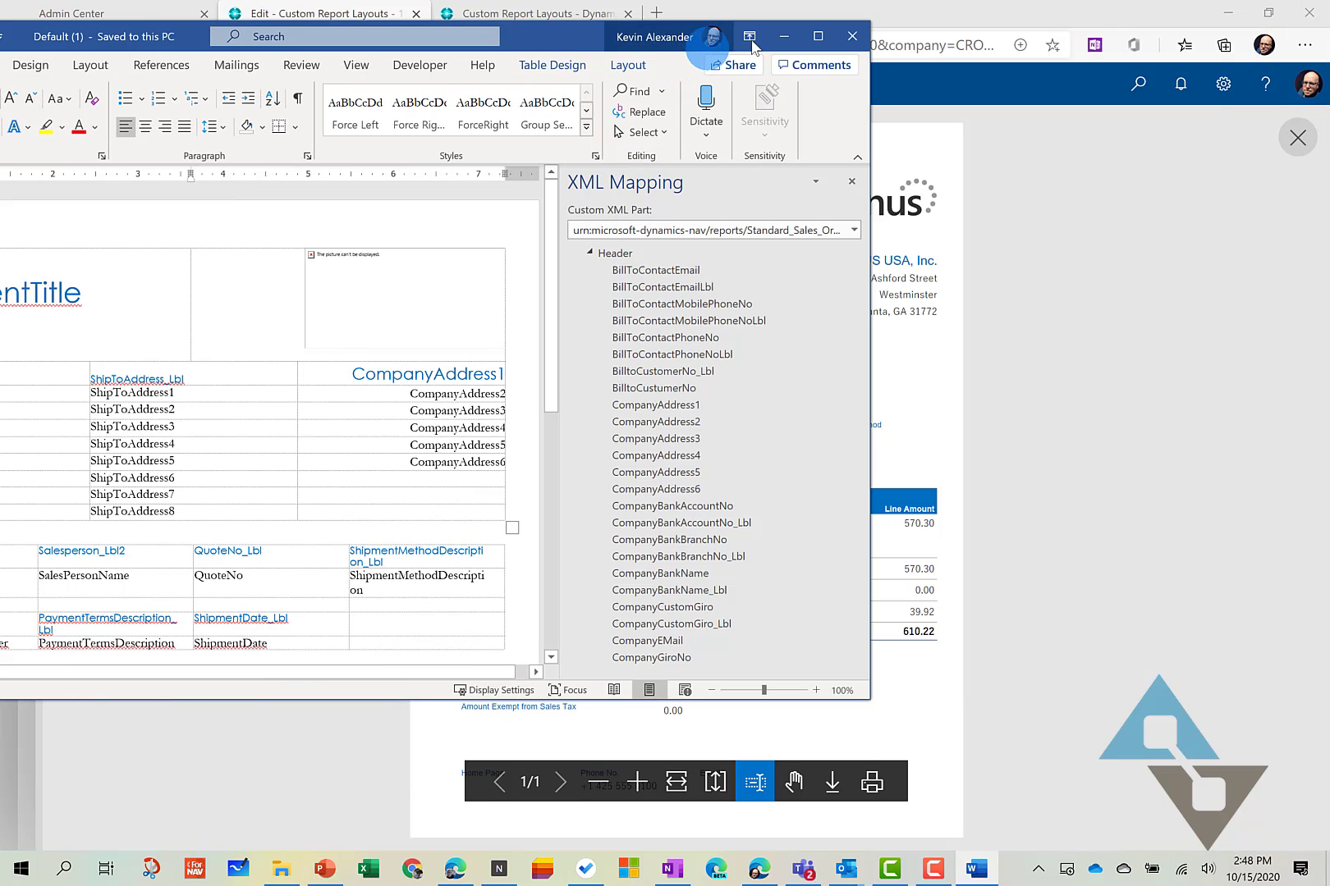
Maximize Word and place the cursor in the empty cell beside ShipmentDate_Lbl.
{"action": "left_click", "coordinate": [817, 36]}
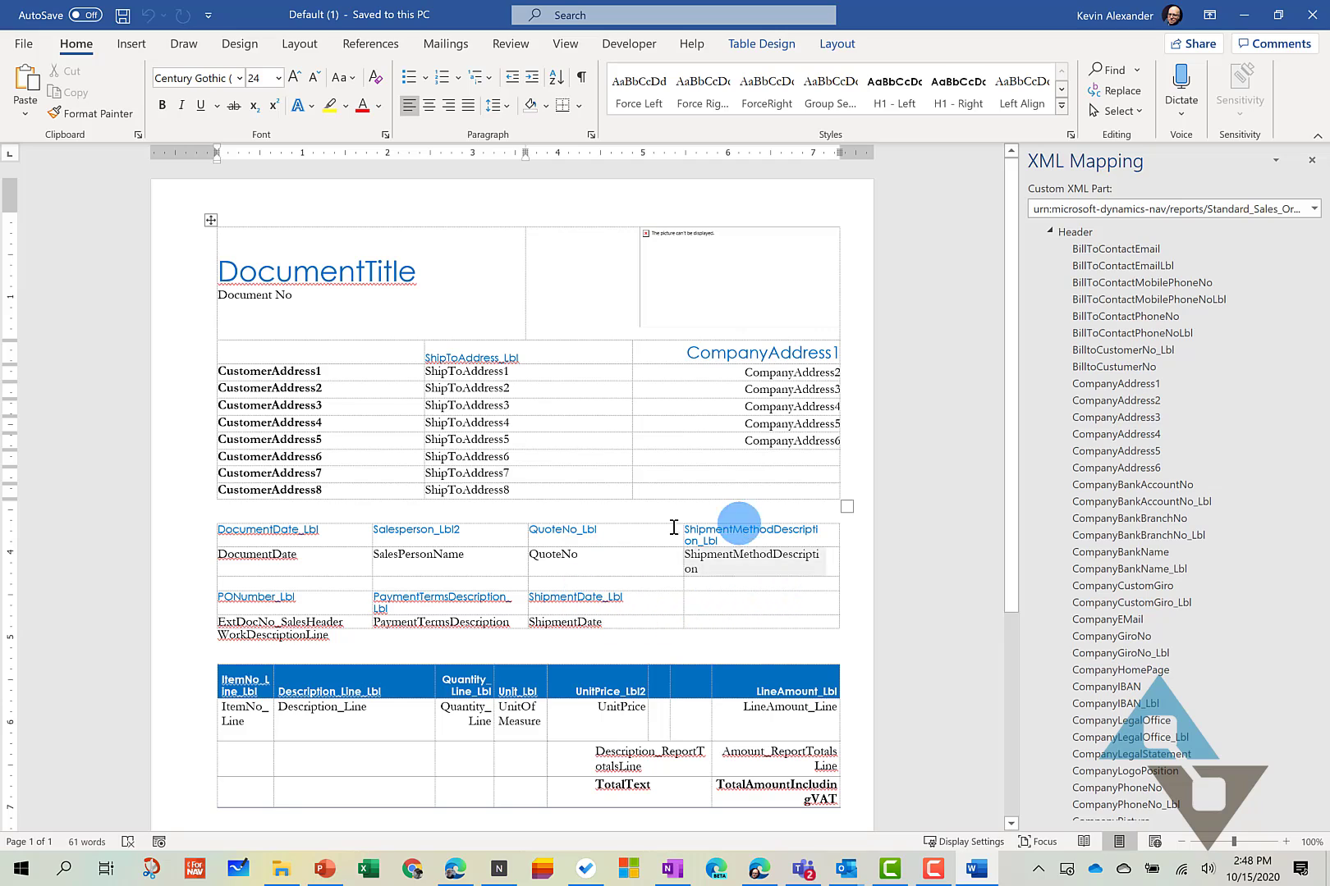
{"action": "left_click", "coordinate": [702, 605]}
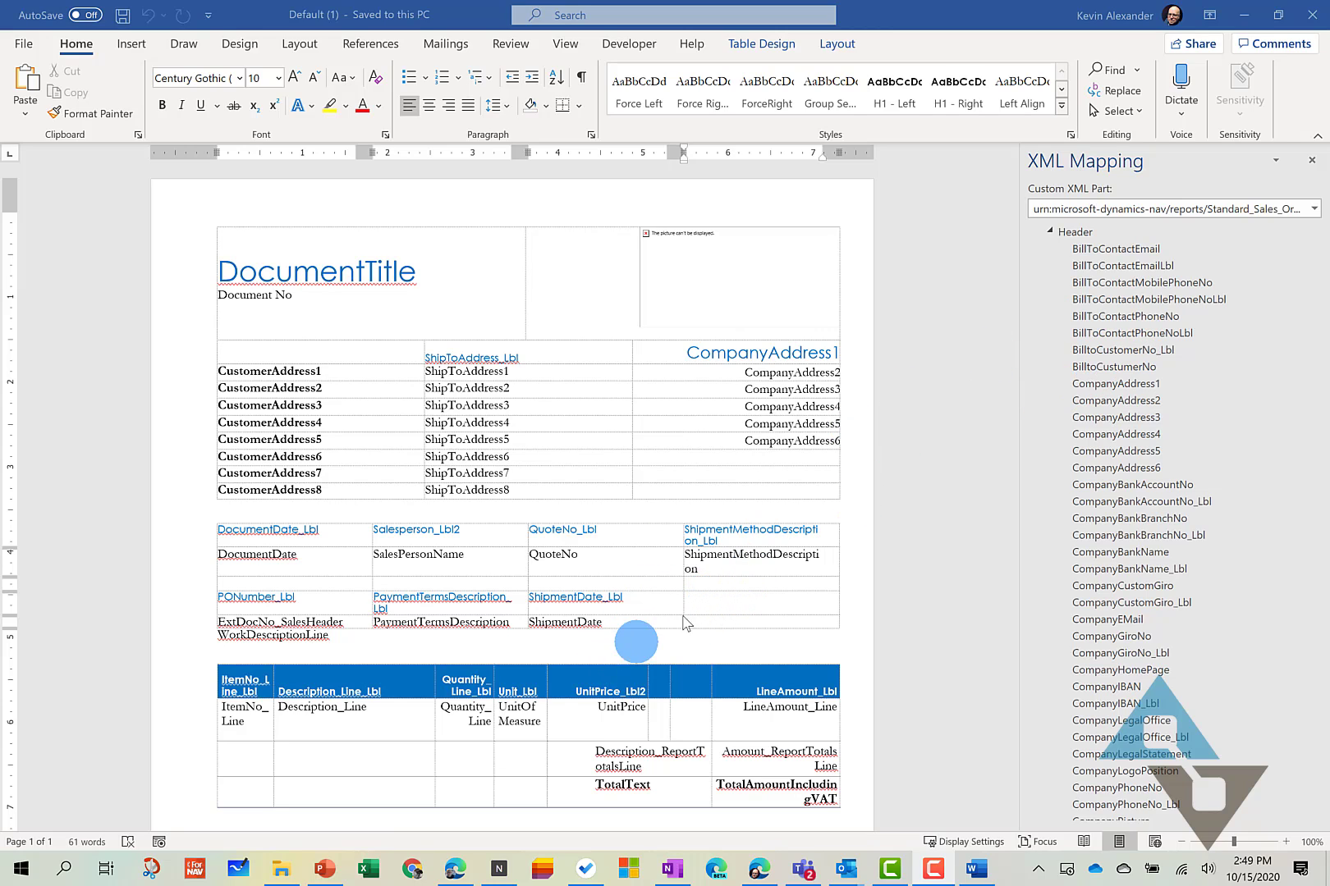
{"action": "left_click", "coordinate": [712, 602]}
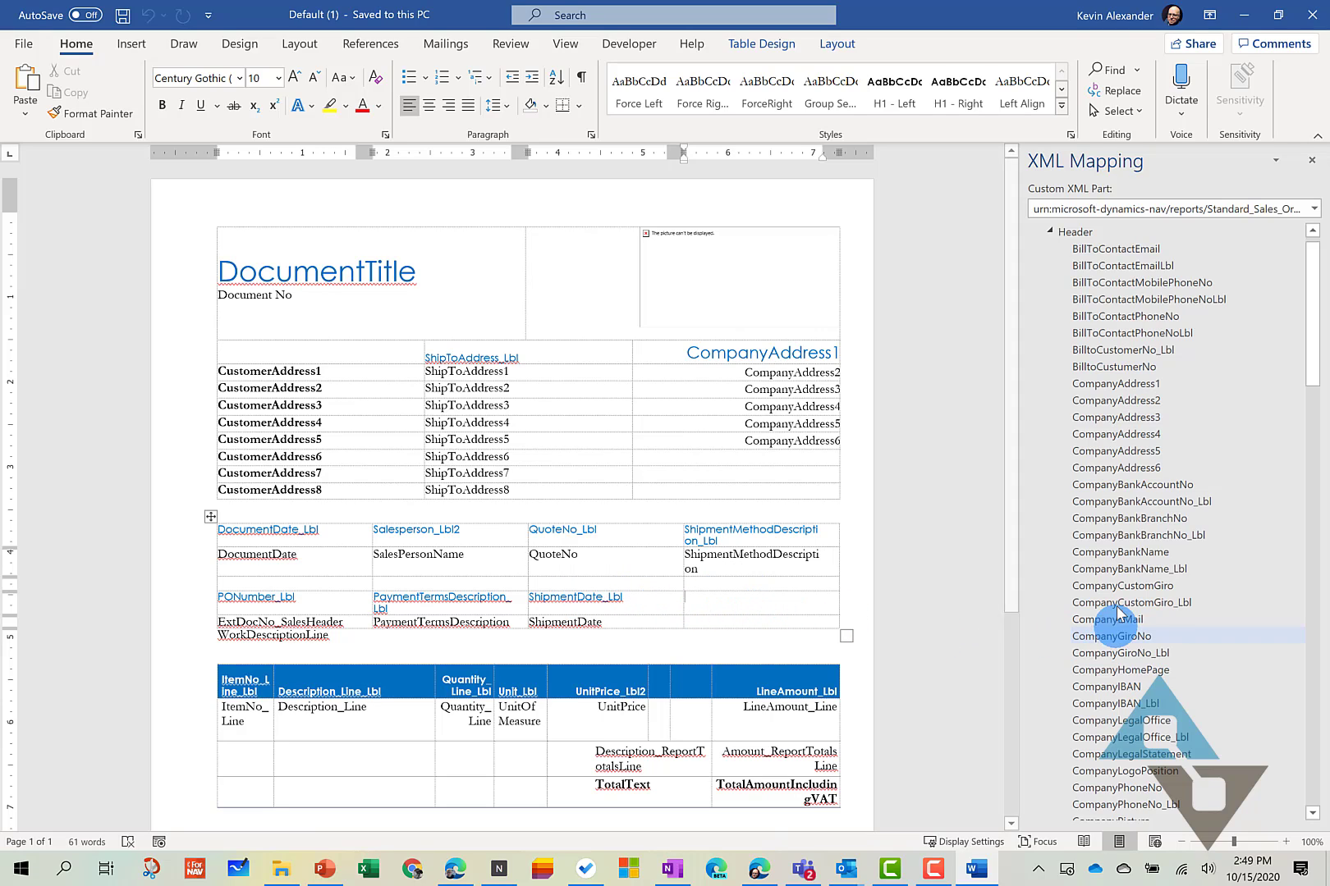
{"action": "left_click", "coordinate": [706, 598]}
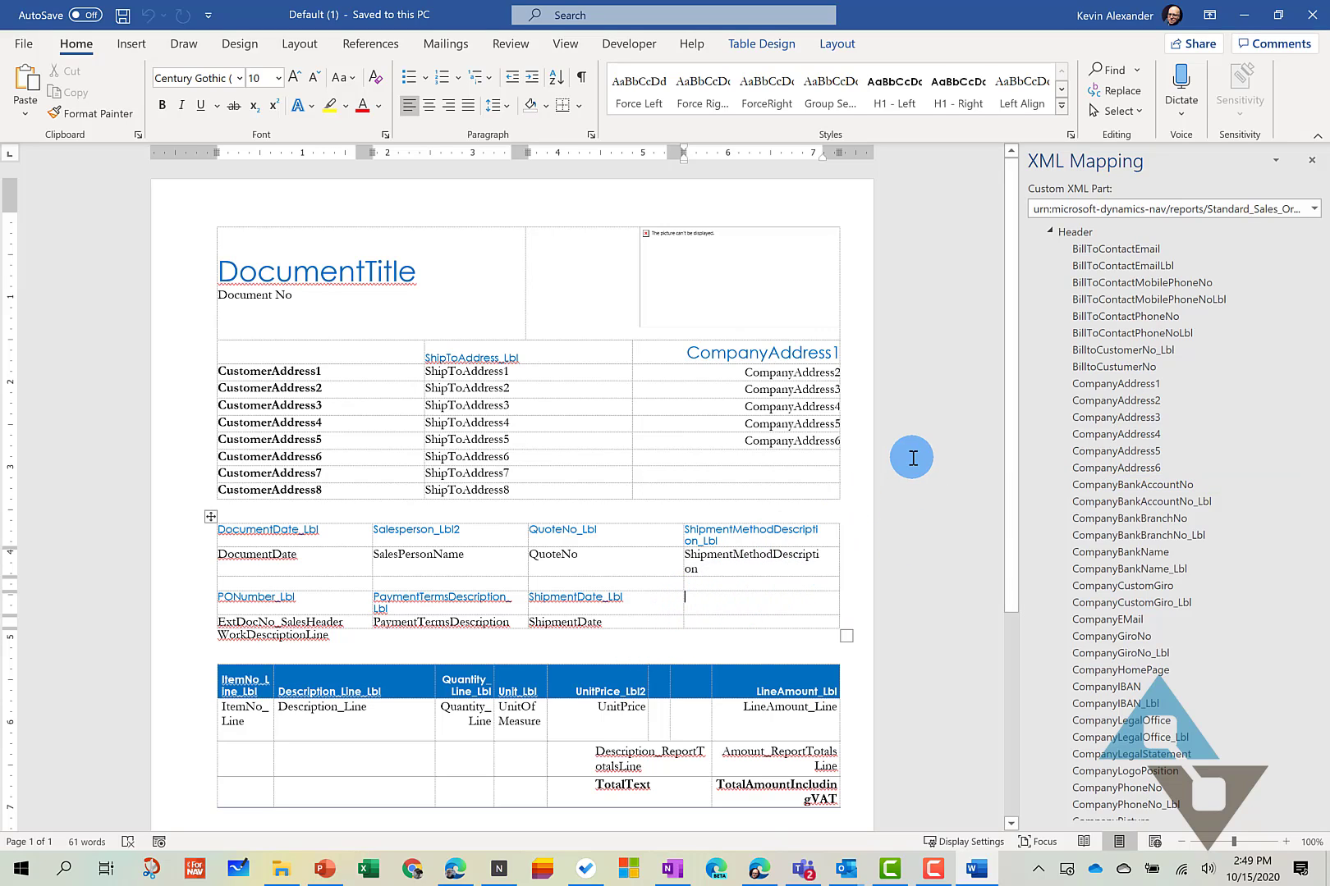
Insert BilltoCustomerNo_Lbl from the XML Mapping pane as a plain text content control.
{"action": "right_click", "coordinate": [1117, 358]}
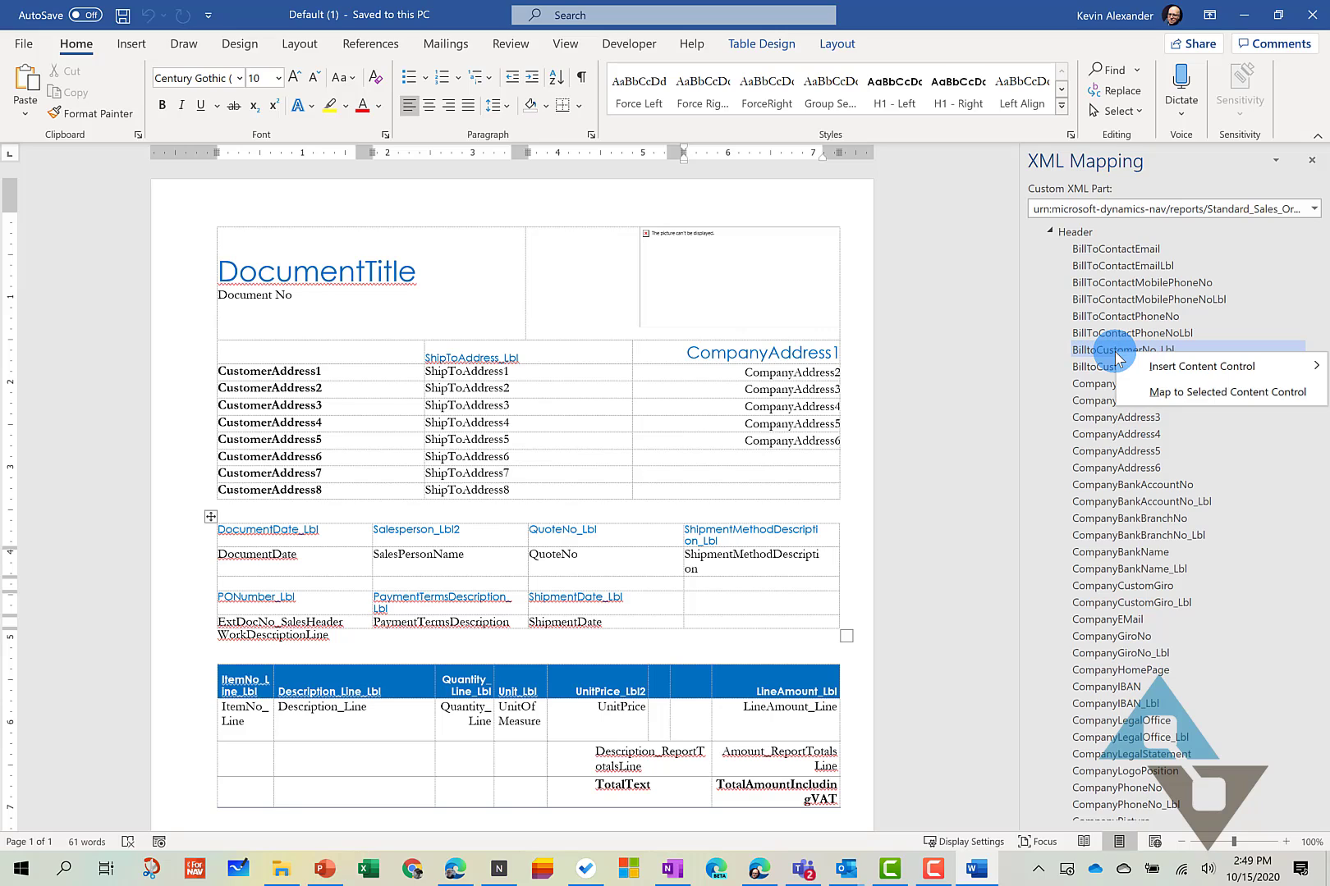
{"action": "mouse_move", "coordinate": [1195, 369]}
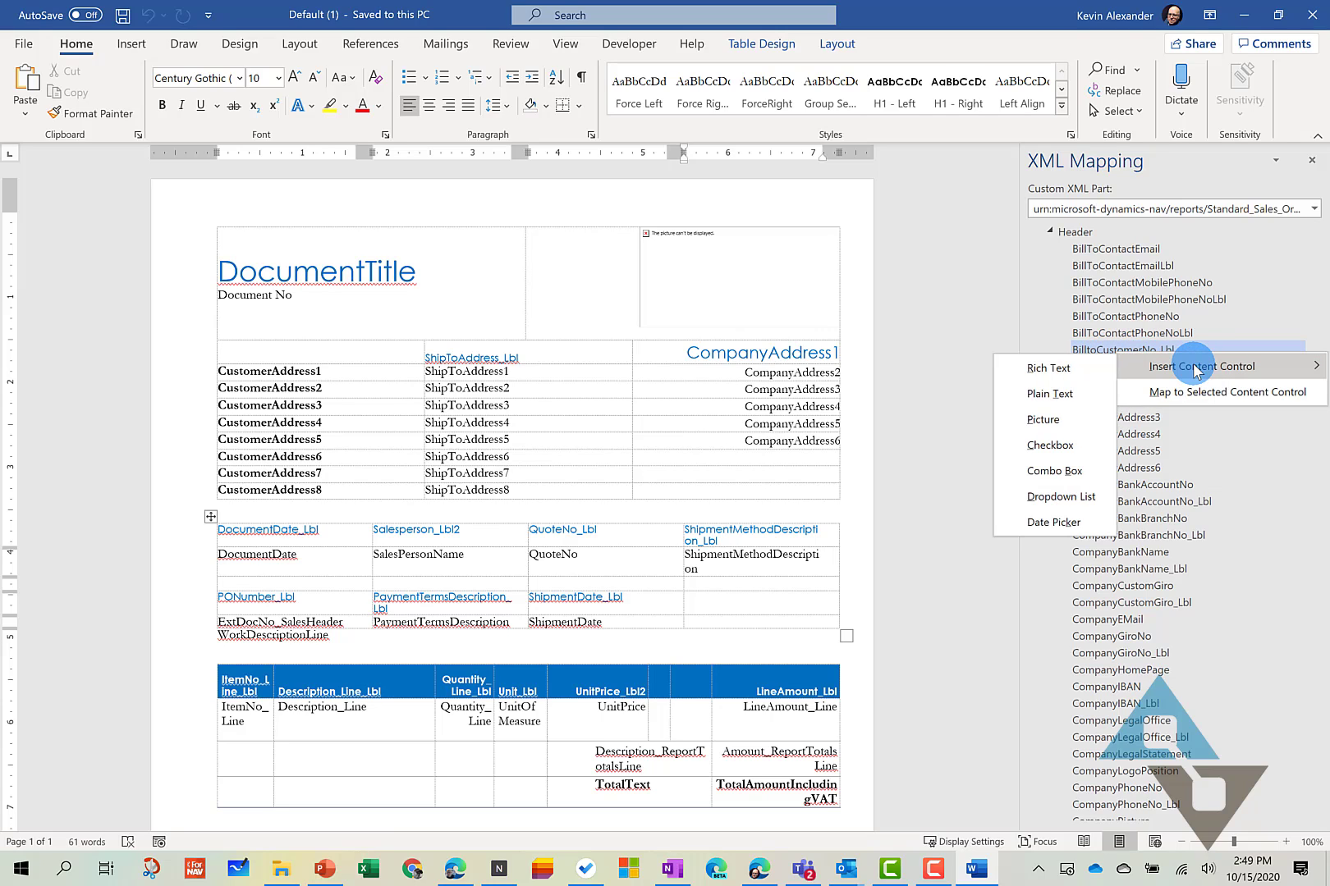
{"action": "left_click", "coordinate": [1059, 400]}
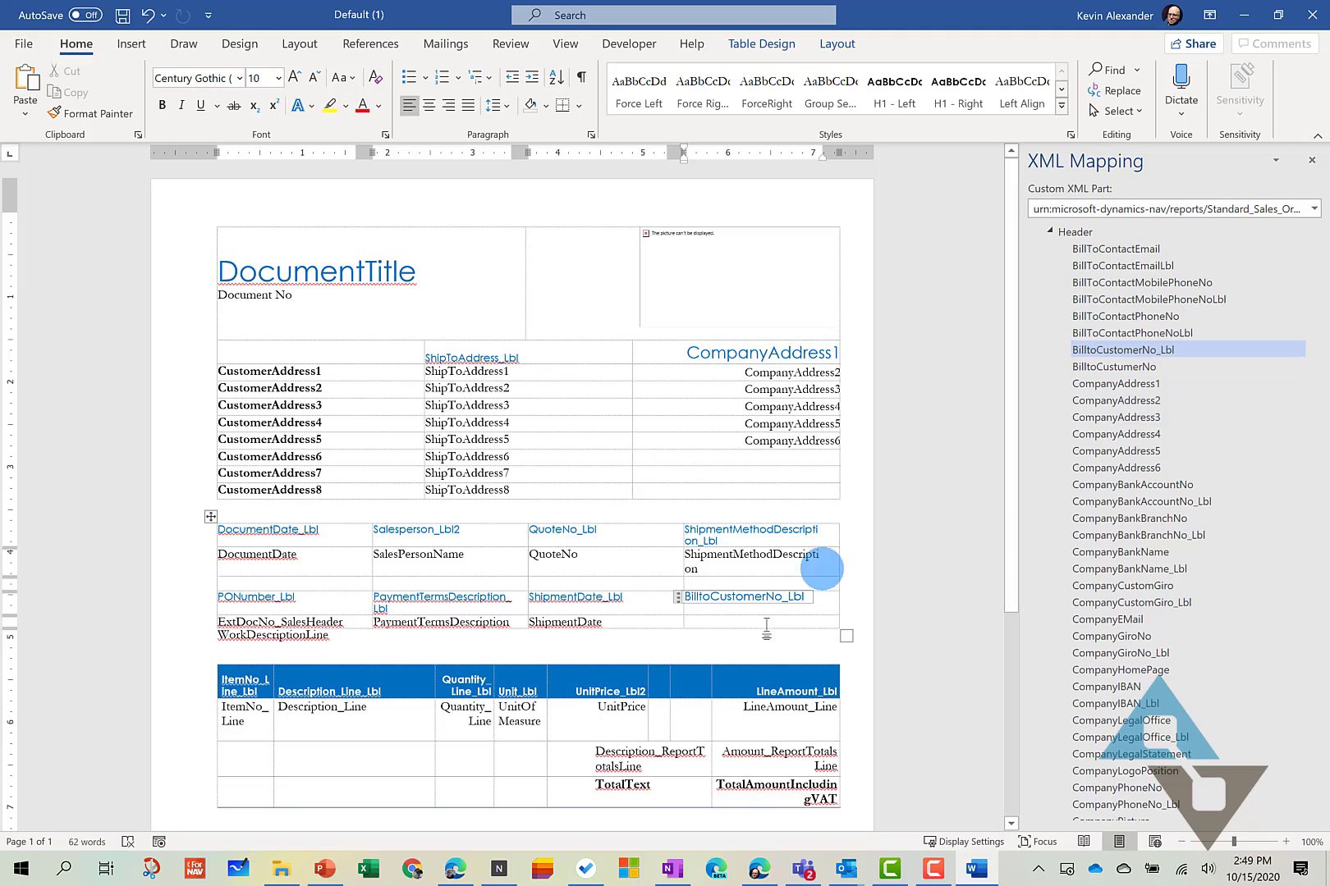
Insert the BilltoCustumerNo field into the empty cell under the BilltoCustomerNo_Lbl label.
{"action": "left_click", "coordinate": [715, 618]}
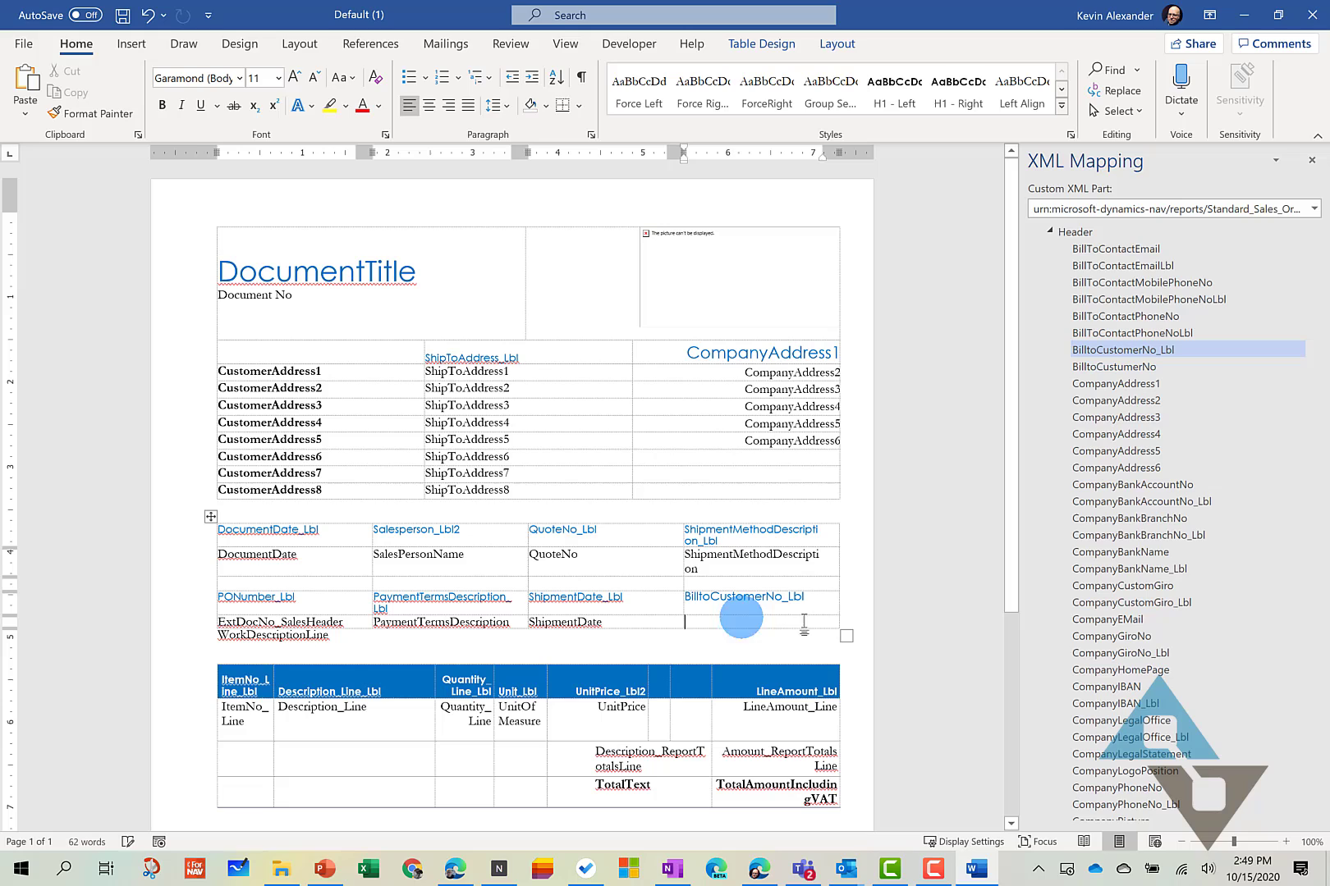
{"action": "right_click", "coordinate": [1100, 371]}
{"action": "mouse_move", "coordinate": [1146, 394]}
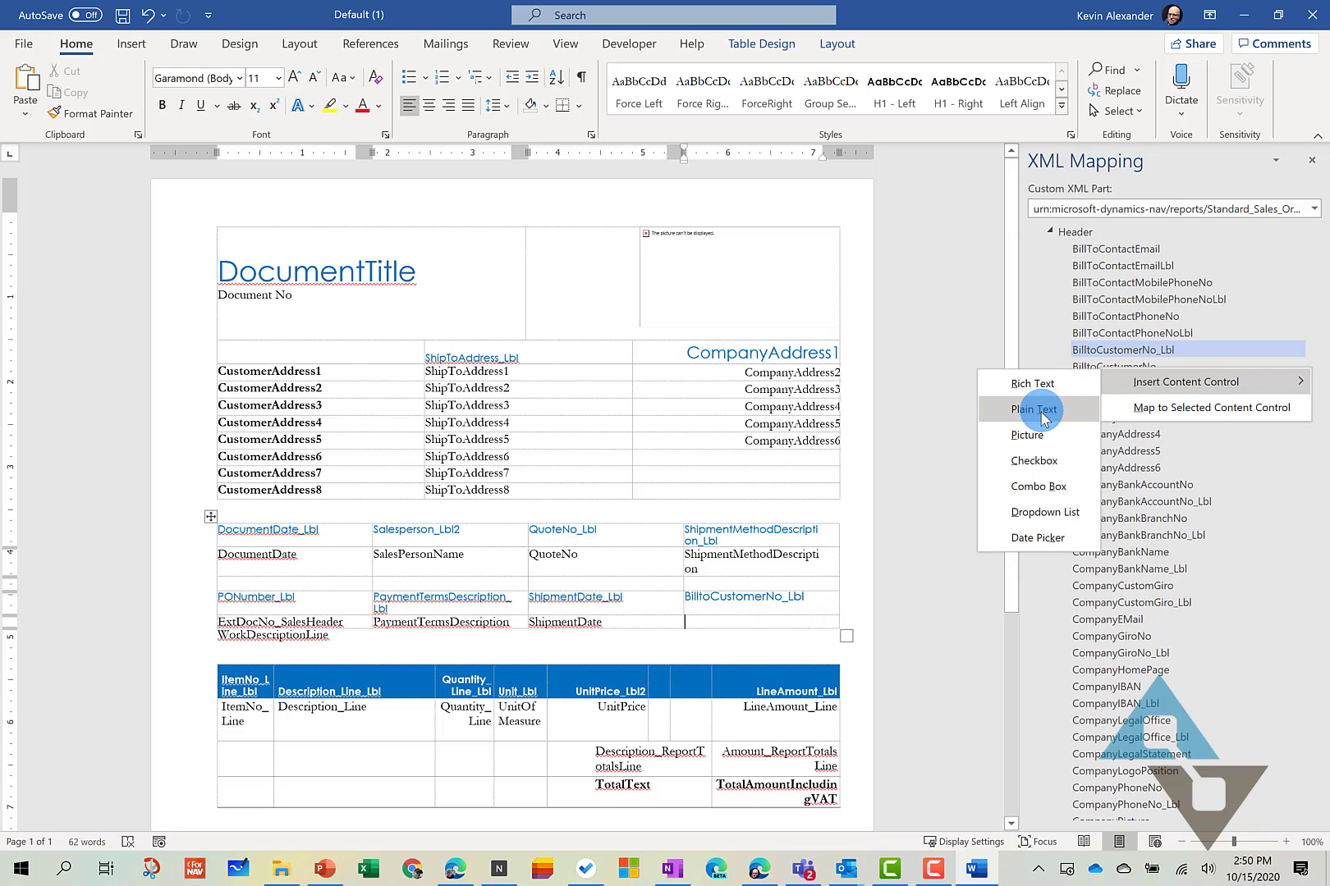
{"action": "left_click", "coordinate": [1027, 383]}
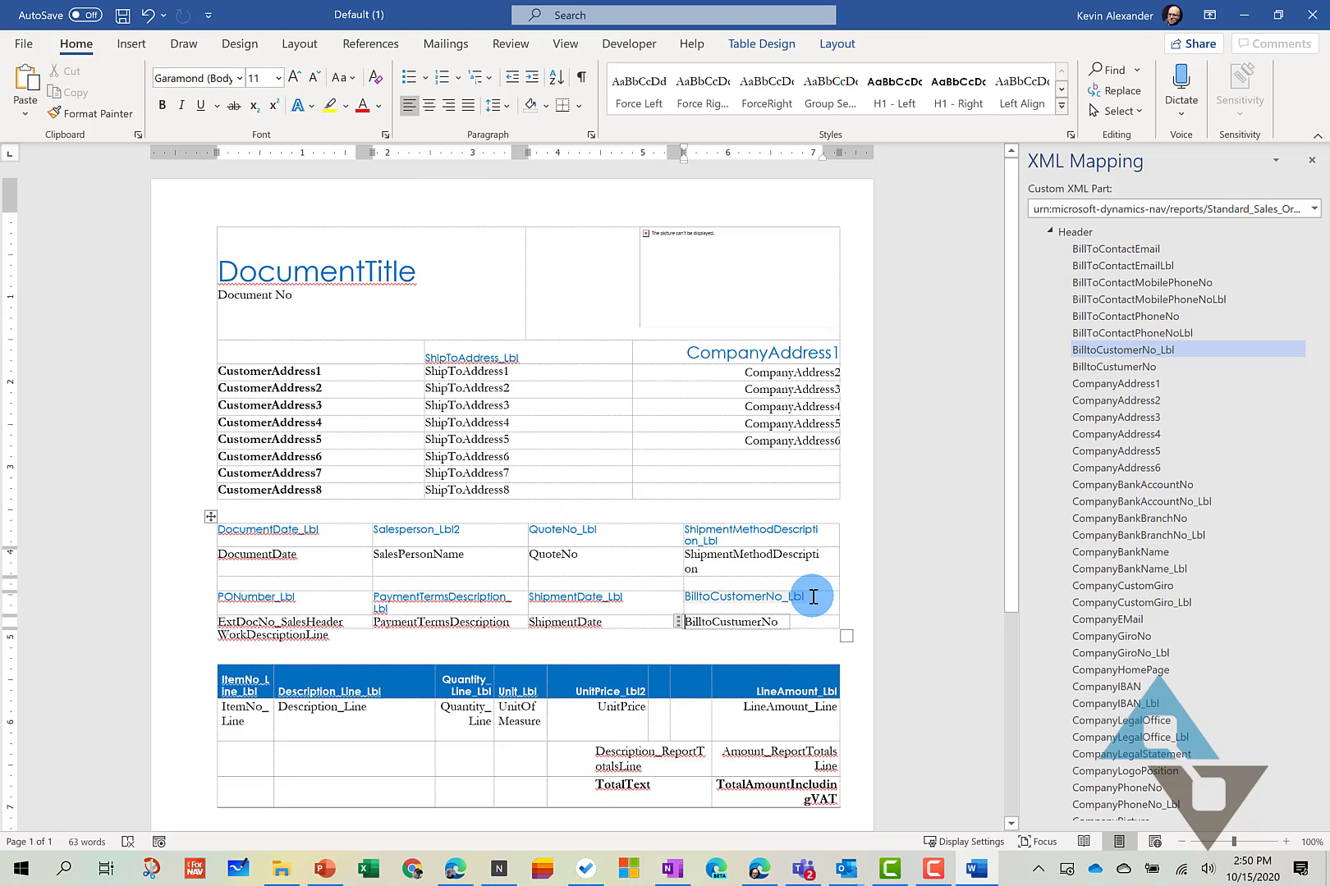
{"action": "left_click", "coordinate": [579, 600]}
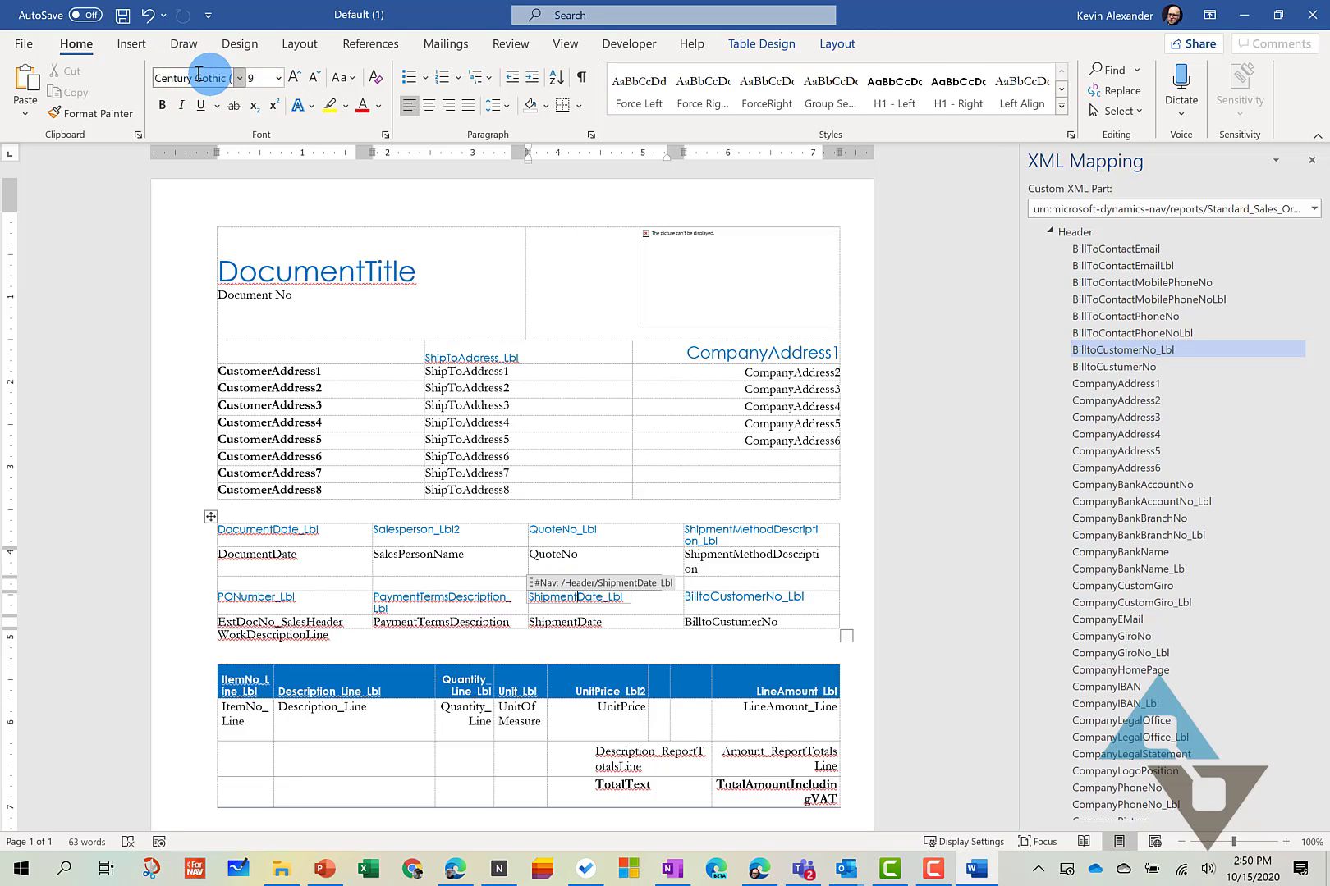
Make the BilltoCustomerNo_Lbl label text 9 pt.
{"action": "left_click", "coordinate": [804, 601]}
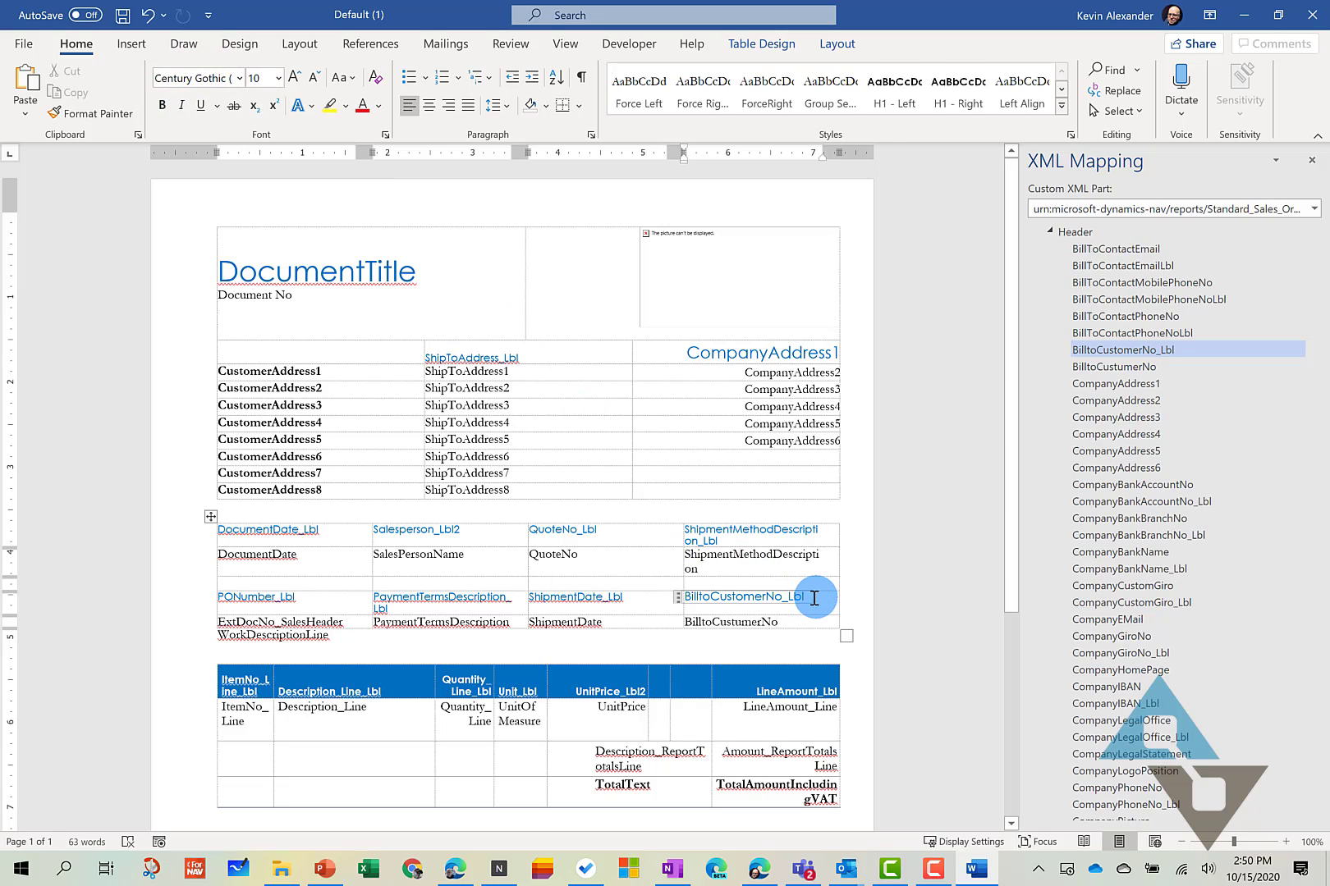
{"action": "left_click_drag", "start_coordinate": [813, 598], "coordinate": [686, 598]}
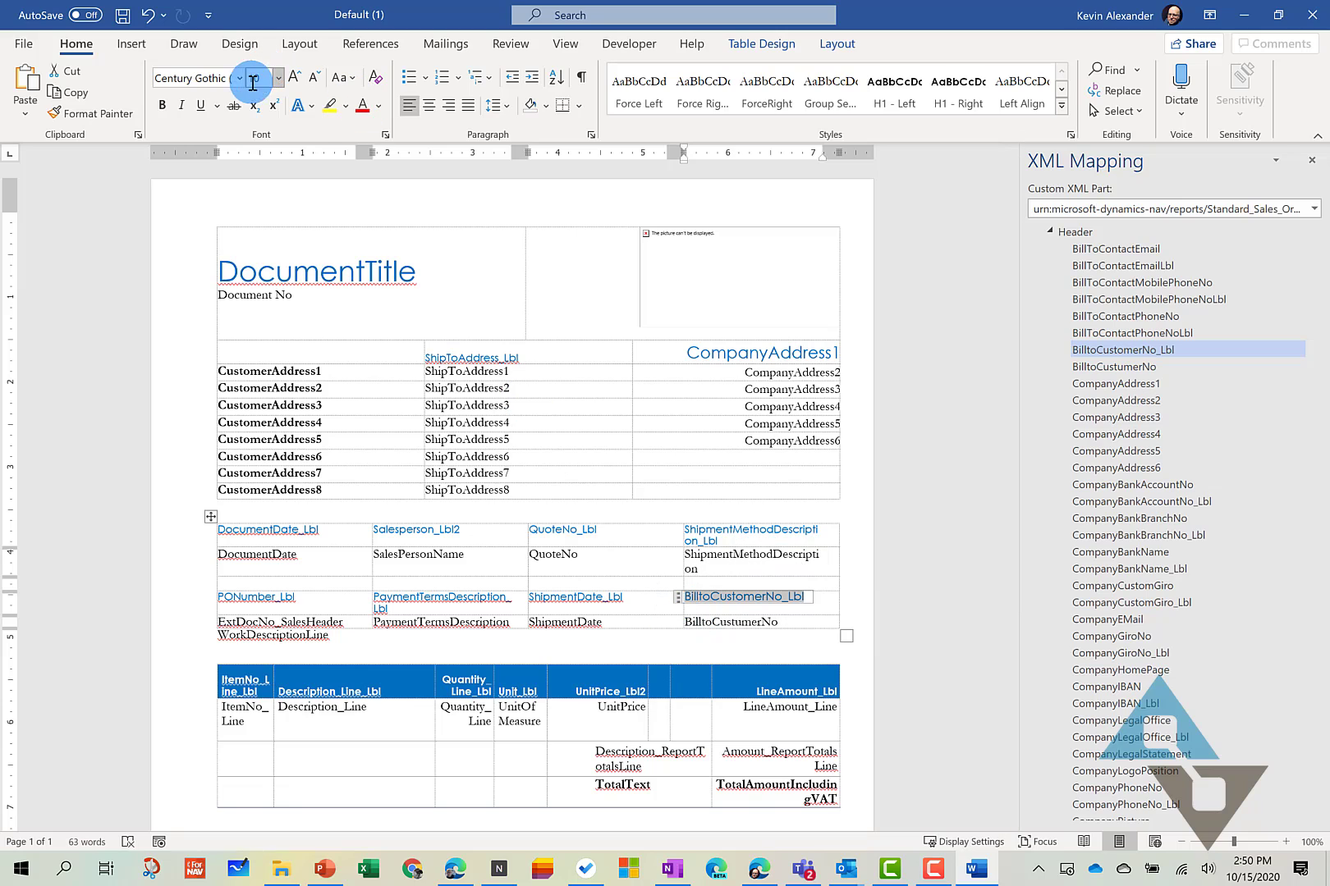
{"action": "left_click", "coordinate": [279, 78]}
{"action": "left_click", "coordinate": [261, 110]}
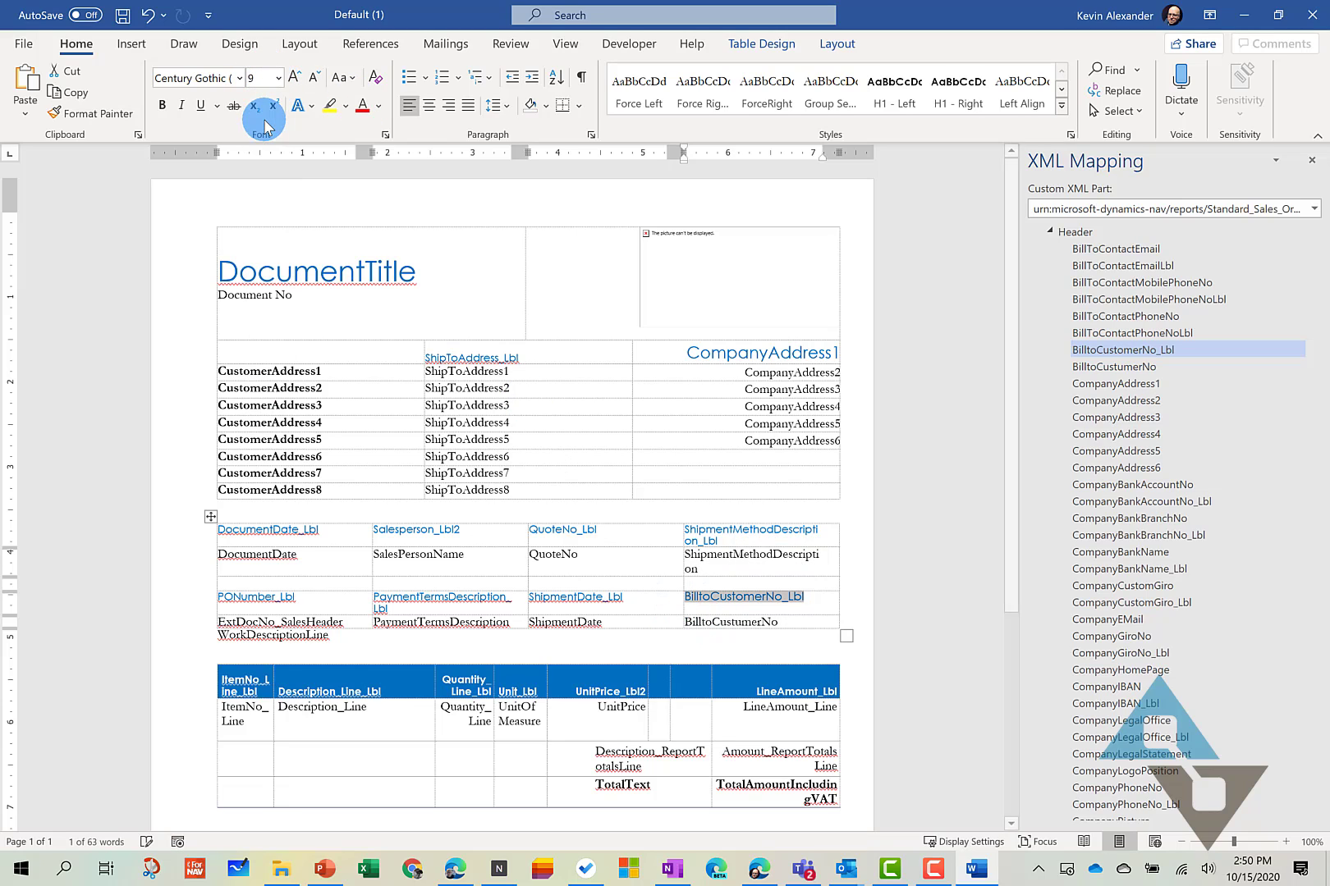
Compare the BilltoCustumerNo field's formatting with ShipmentDate, then save the layout document.
{"action": "left_click", "coordinate": [593, 621]}
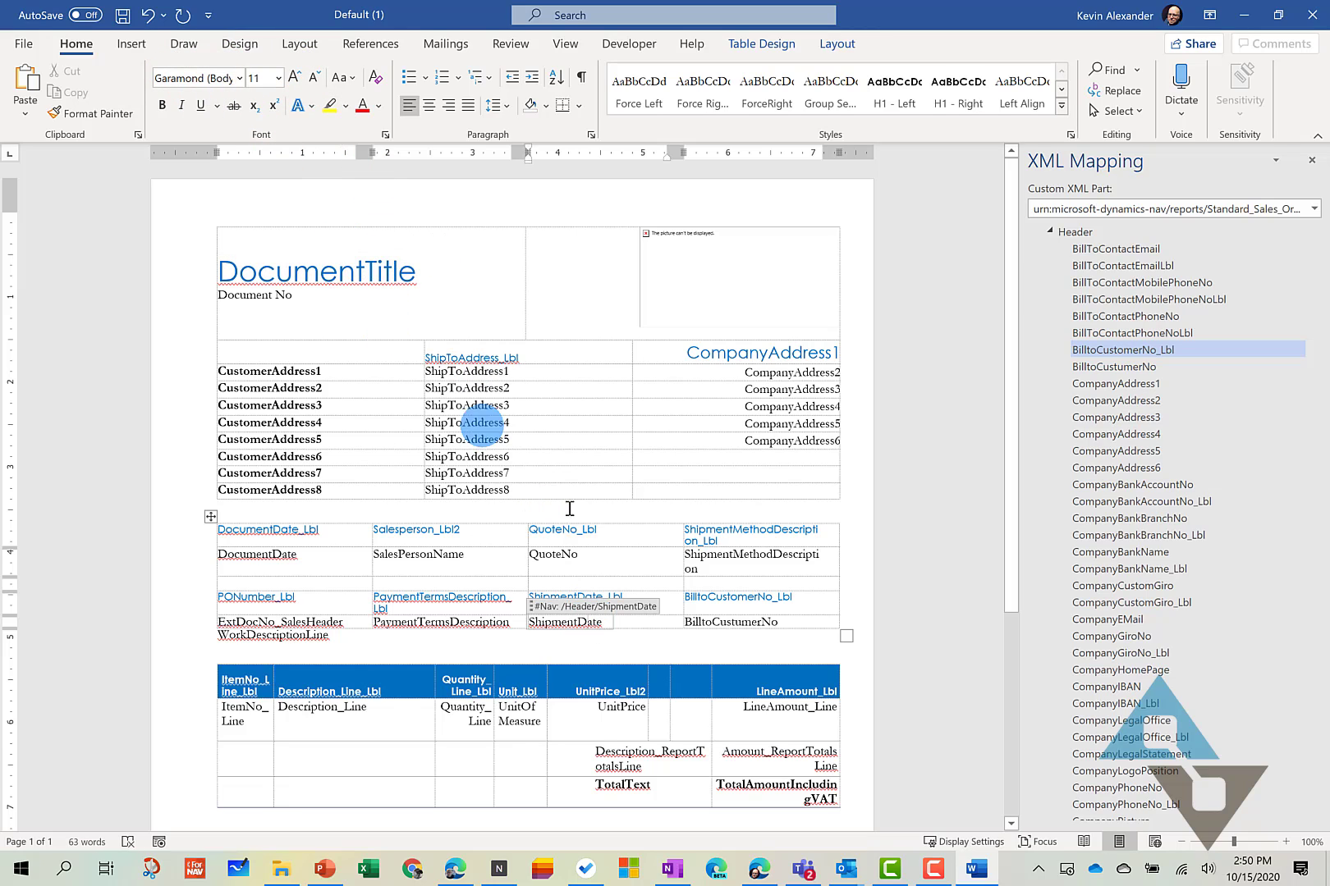
{"action": "left_click", "coordinate": [733, 622]}
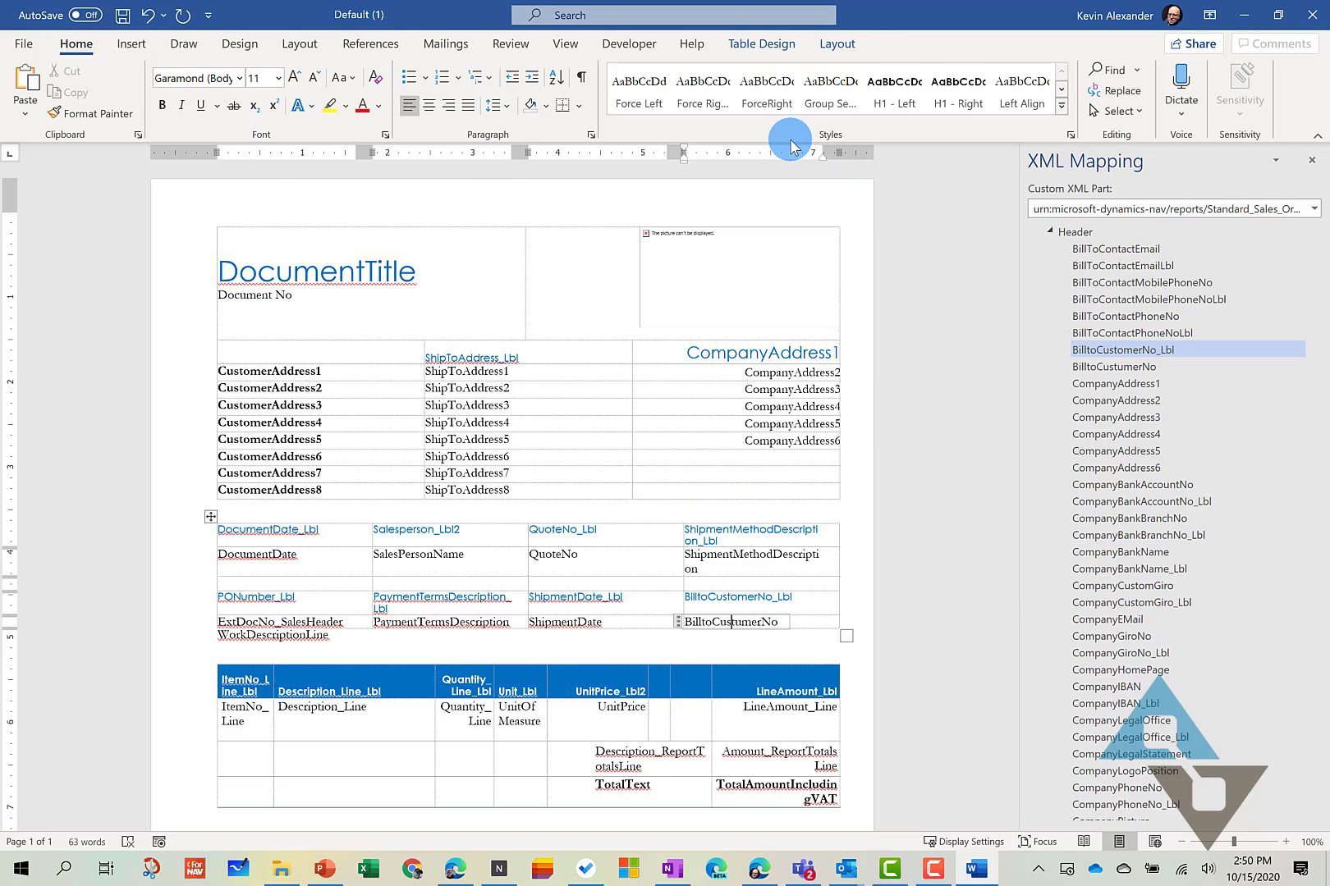
{"action": "left_click", "coordinate": [484, 402]}
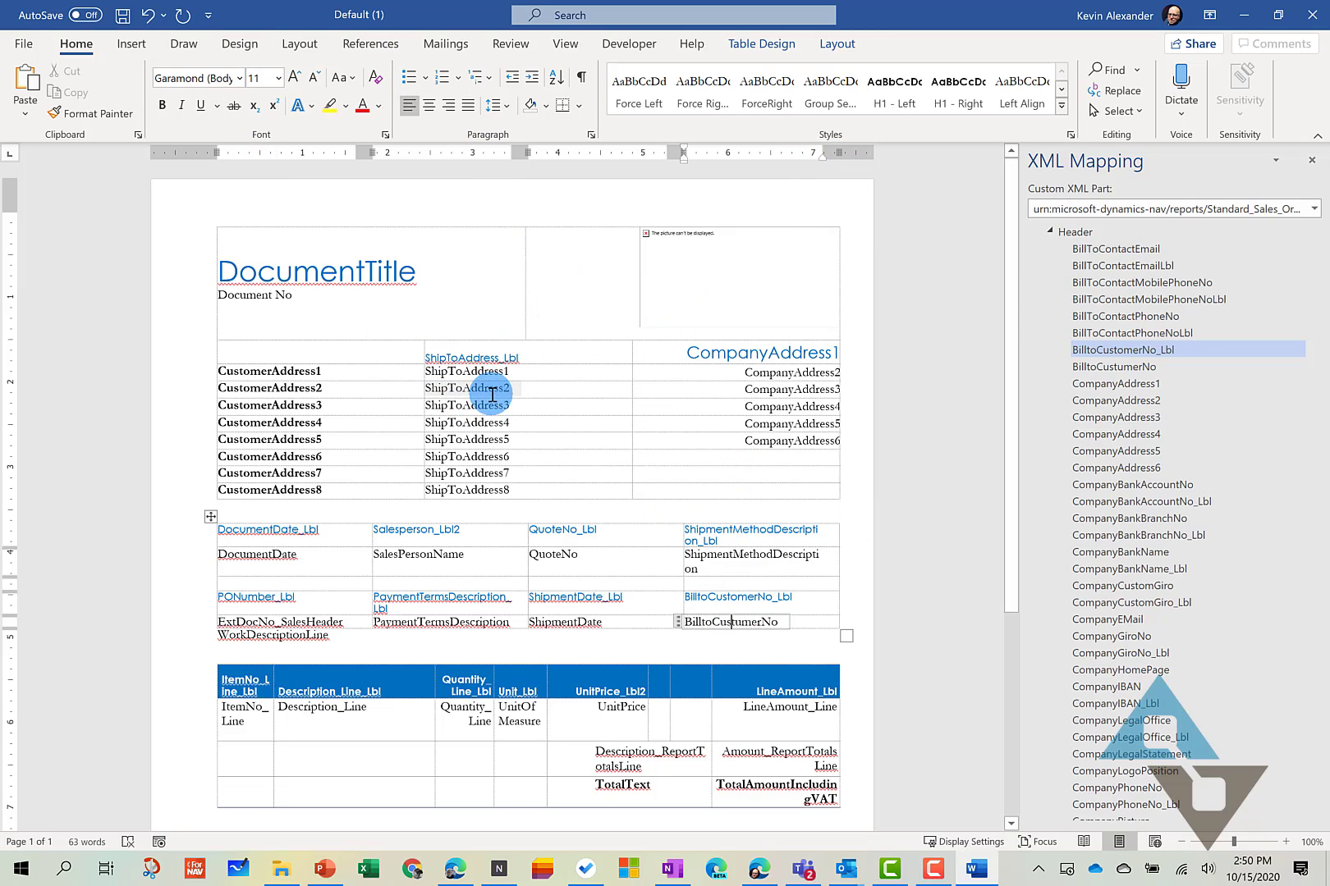
{"action": "left_click", "coordinate": [122, 17]}
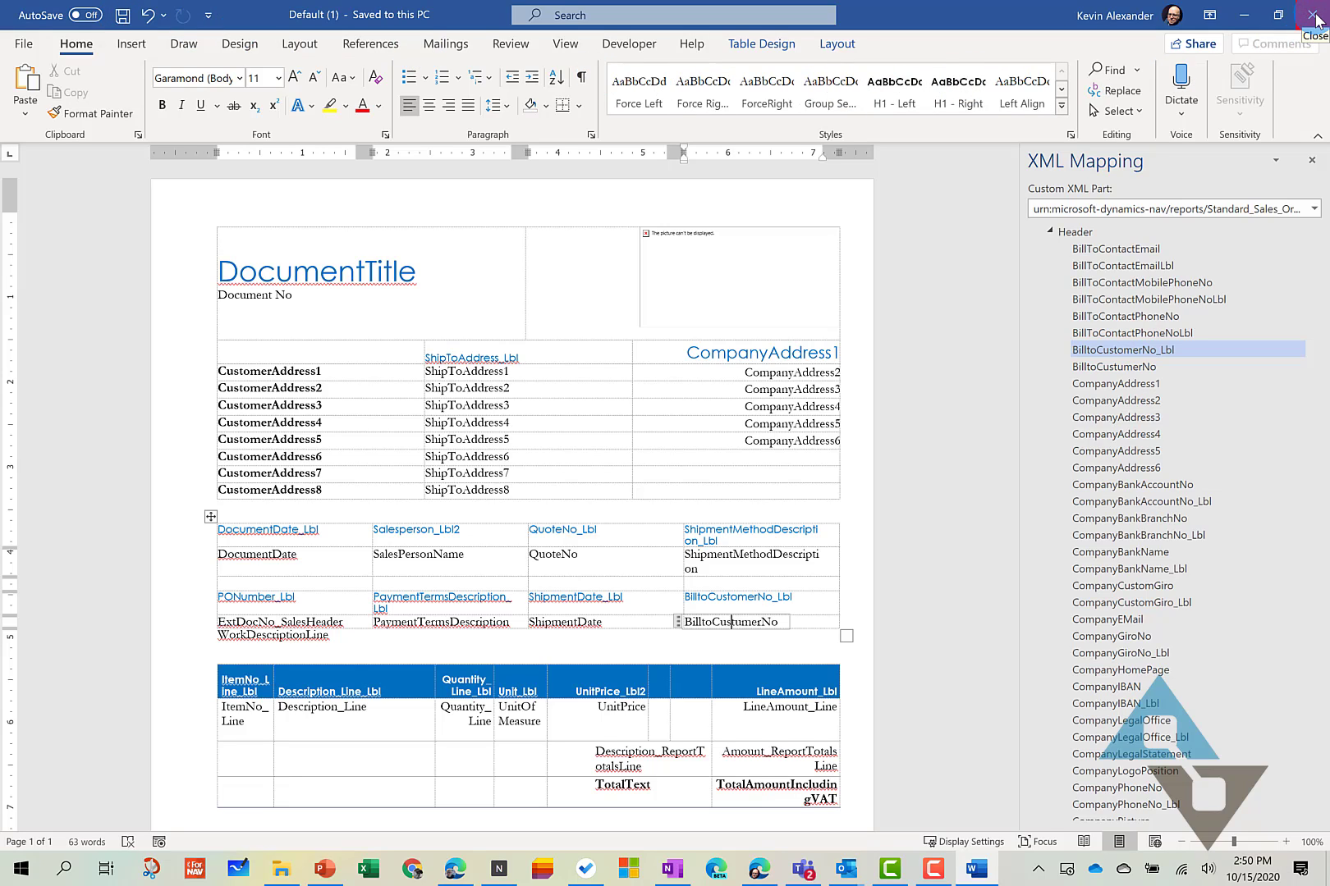
Close Word, the order confirmation preview and the Sales - Confirmation request page.
{"action": "left_click", "coordinate": [1314, 18]}
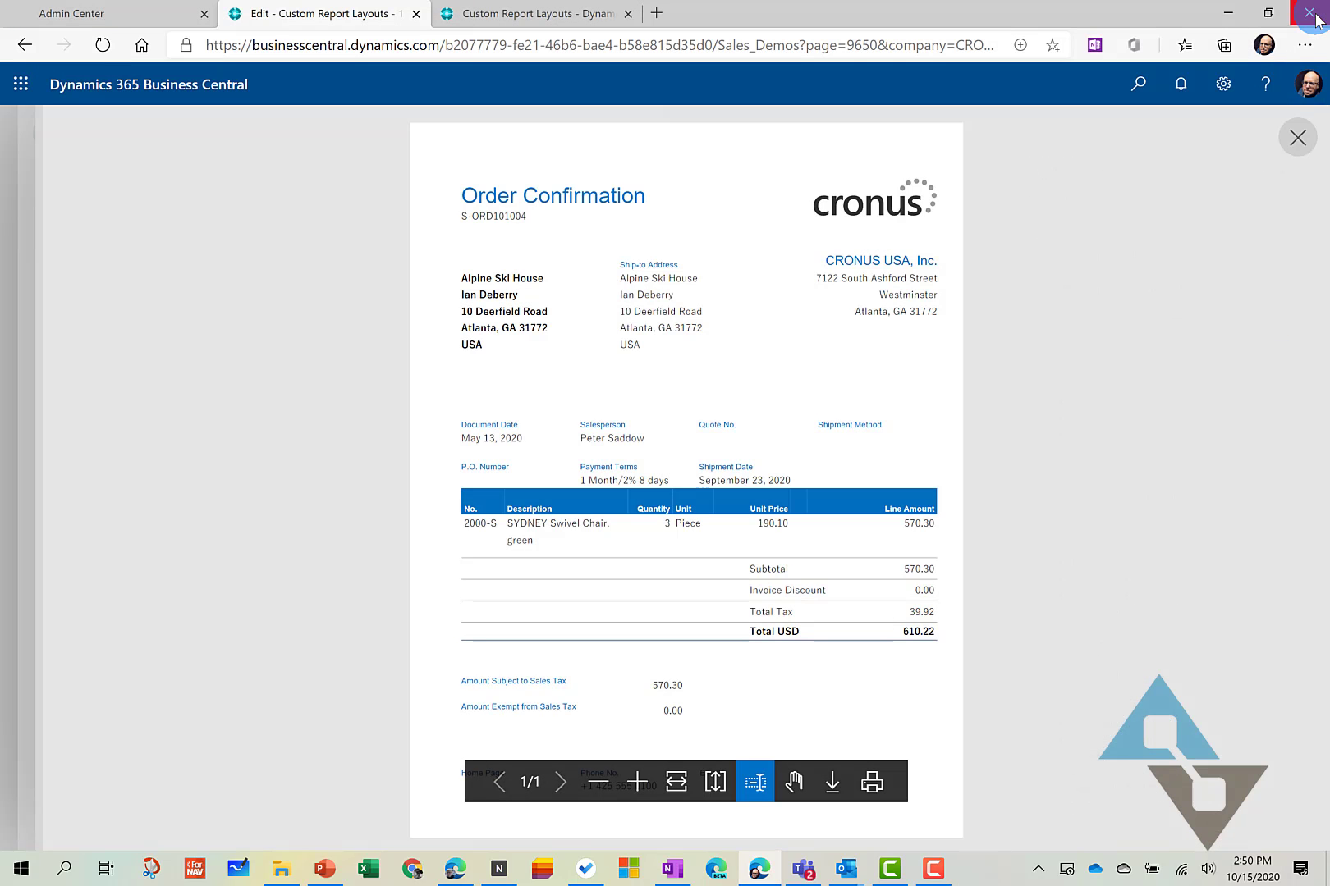
{"action": "left_click", "coordinate": [1294, 140]}
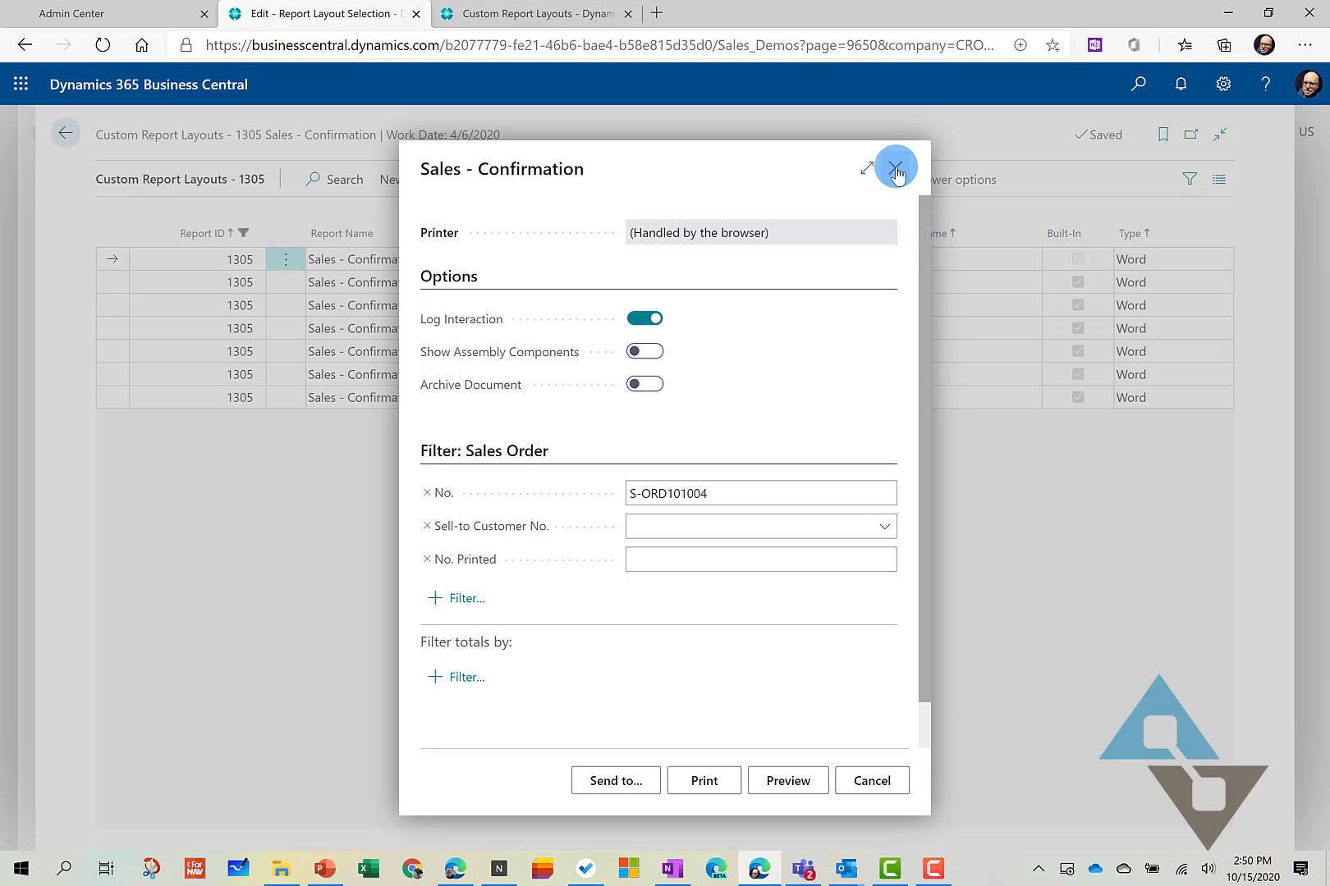
{"action": "left_click", "coordinate": [896, 169]}
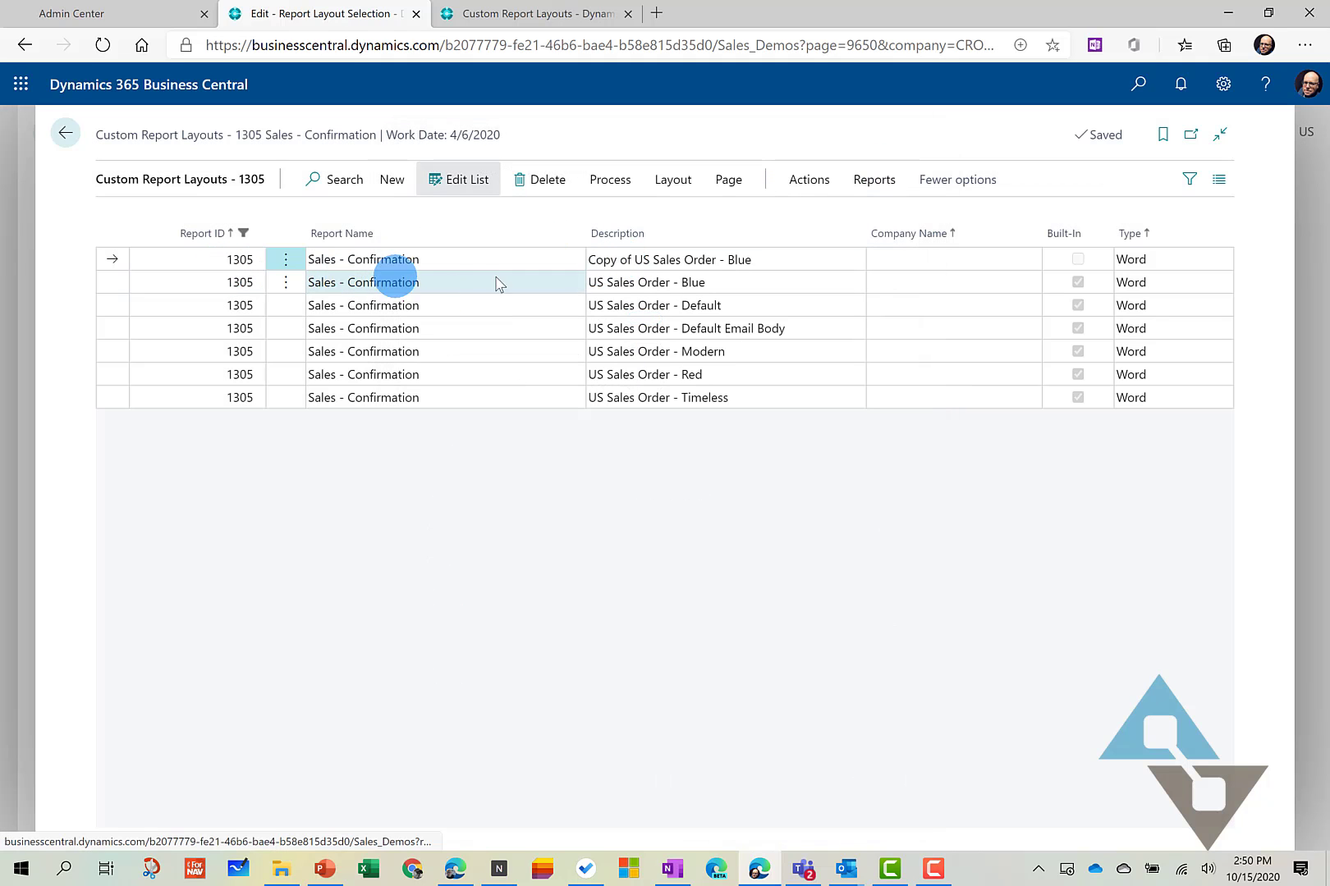
Import Default (1) from Downloads into the Copy of US Sales Order - Blue layout.
{"action": "left_click", "coordinate": [765, 258]}
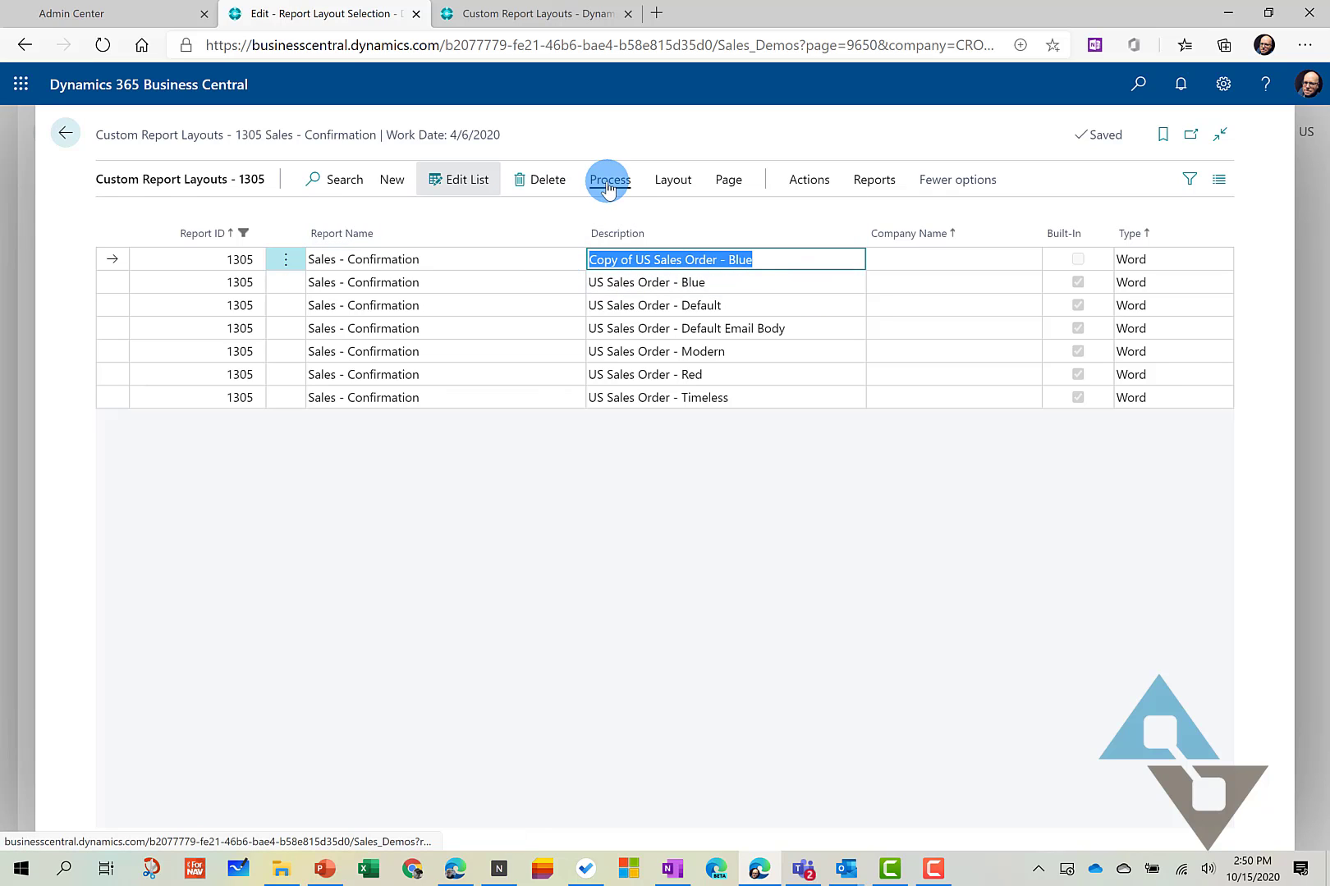
{"action": "left_click", "coordinate": [672, 183]}
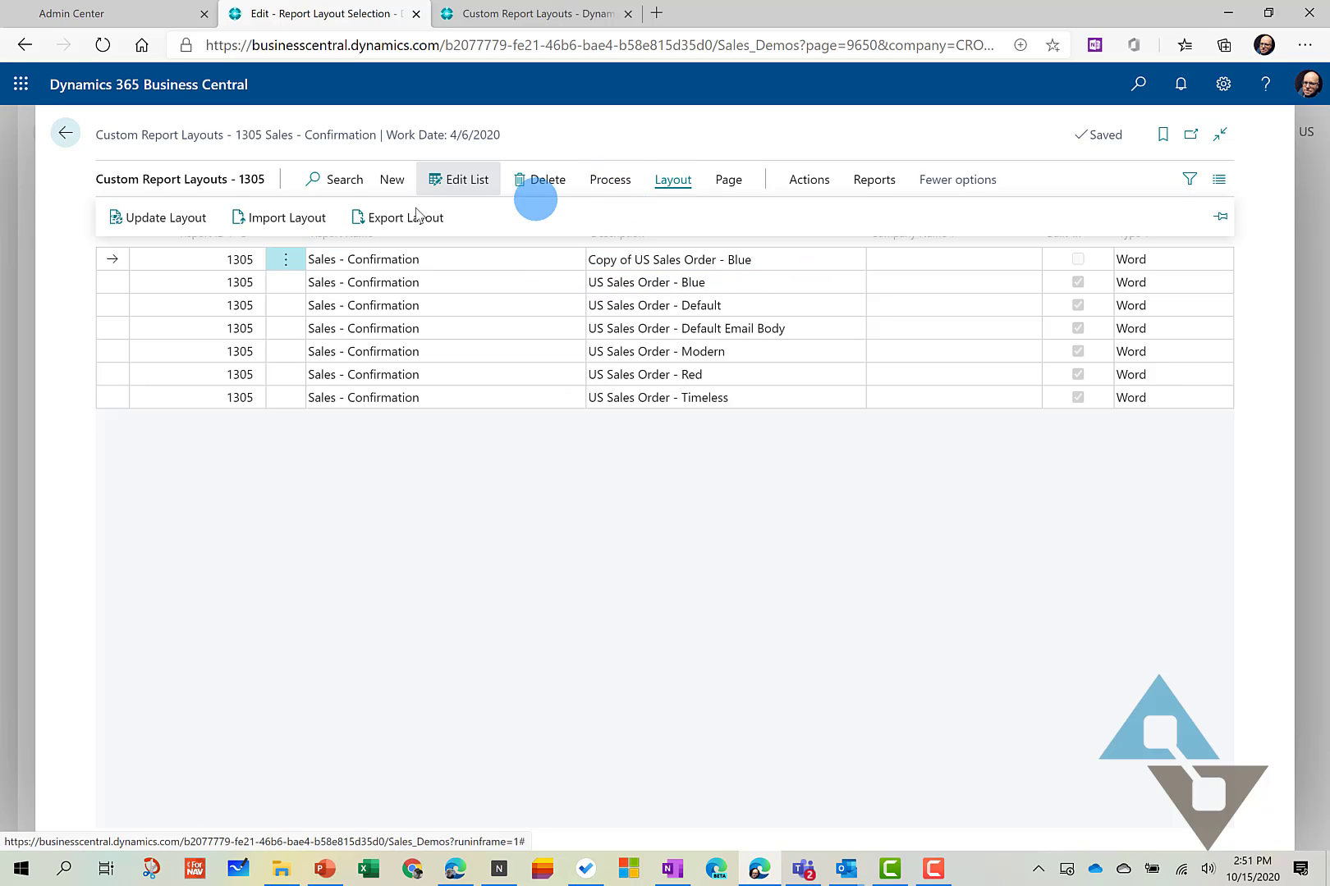
{"action": "left_click", "coordinate": [283, 218]}
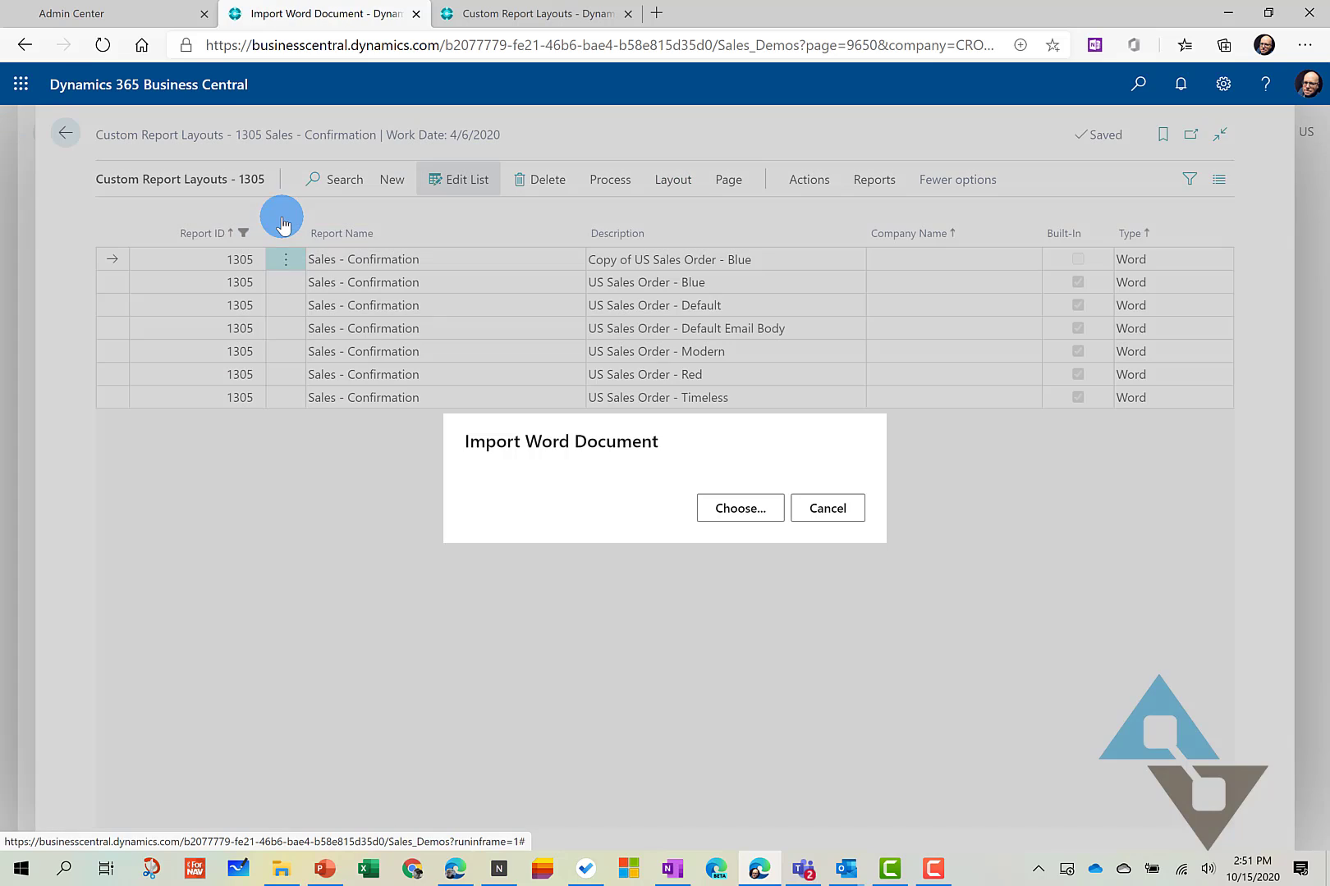
{"action": "left_click", "coordinate": [737, 510]}
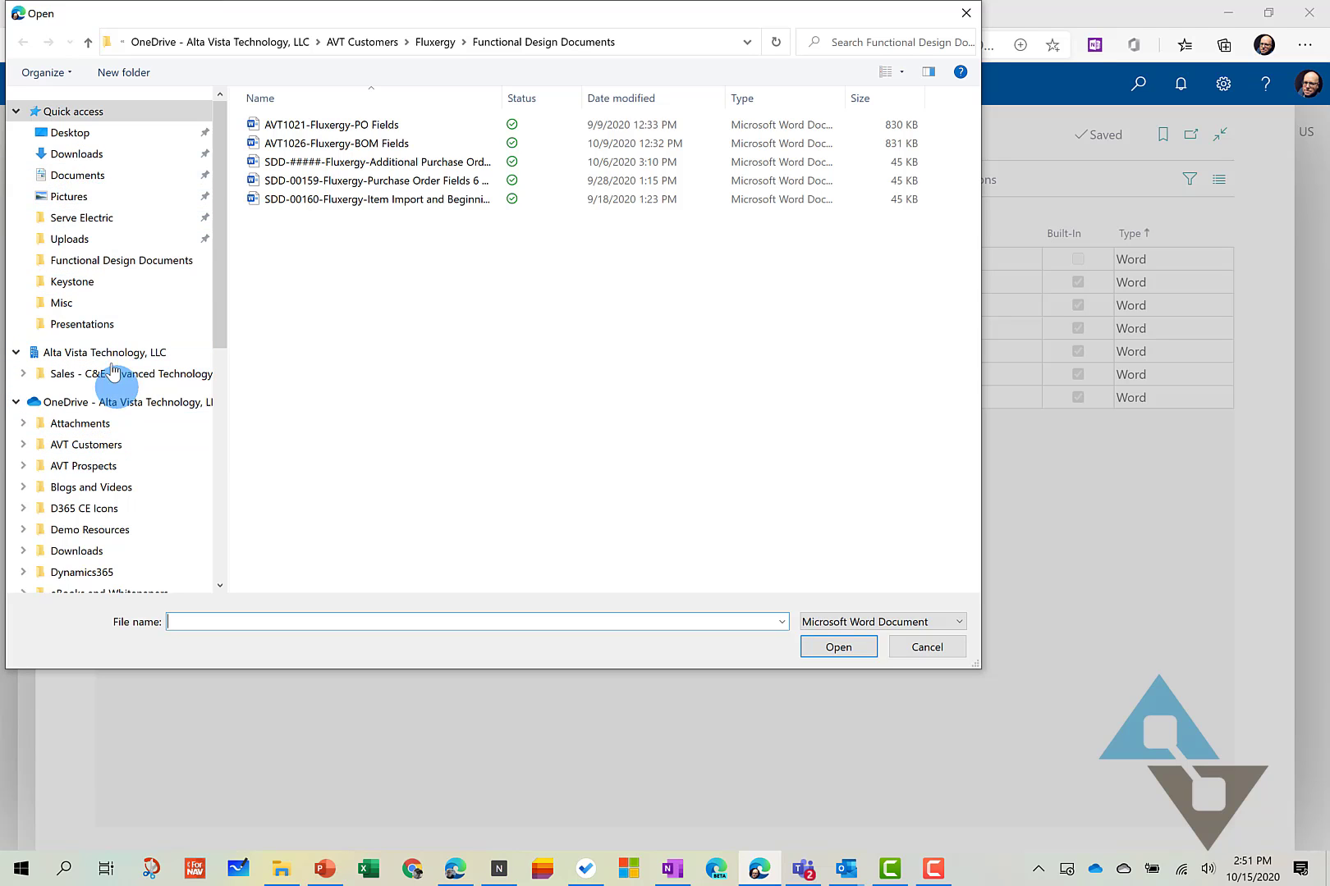
{"action": "left_click", "coordinate": [104, 164]}
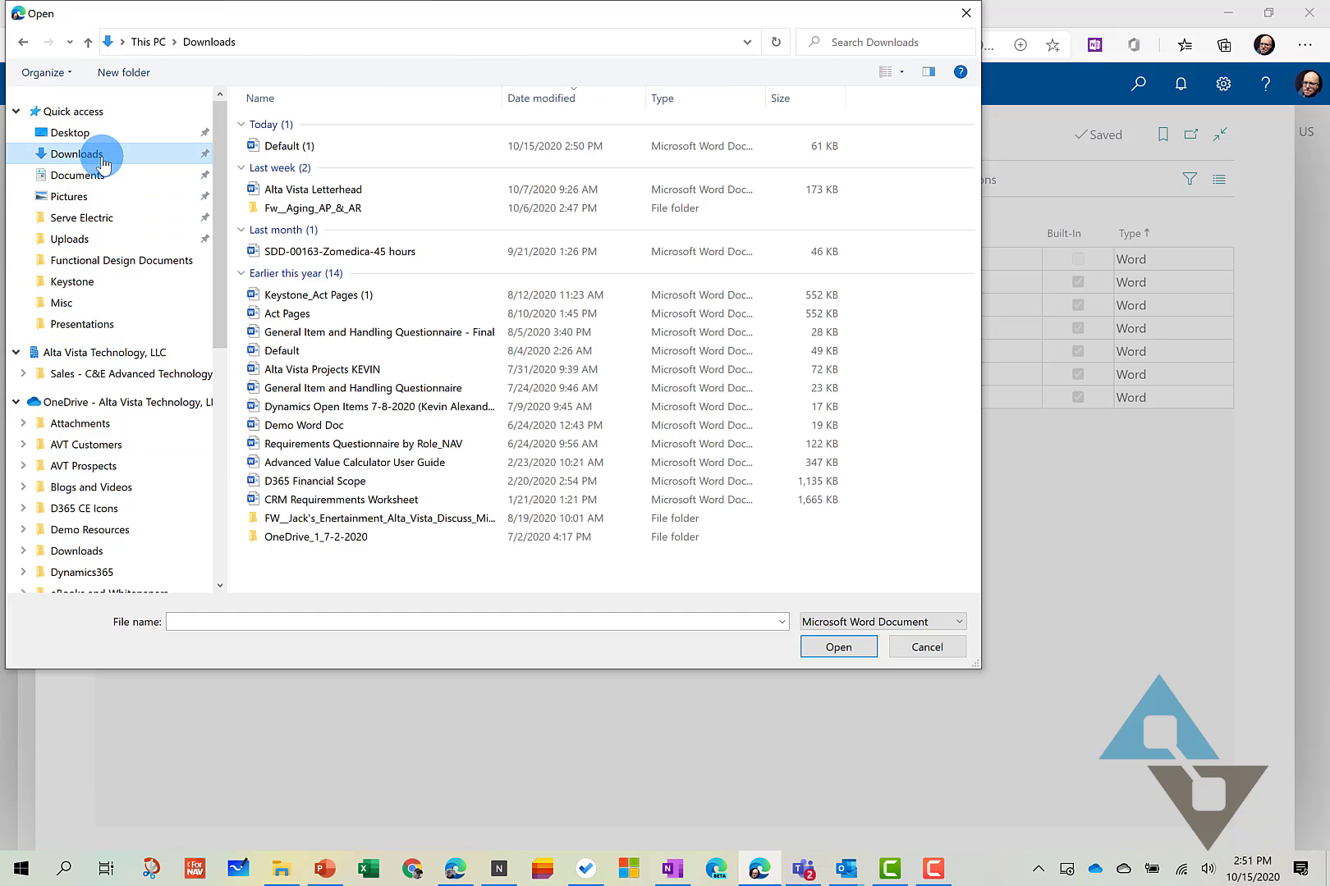
{"action": "double_click", "coordinate": [333, 148]}
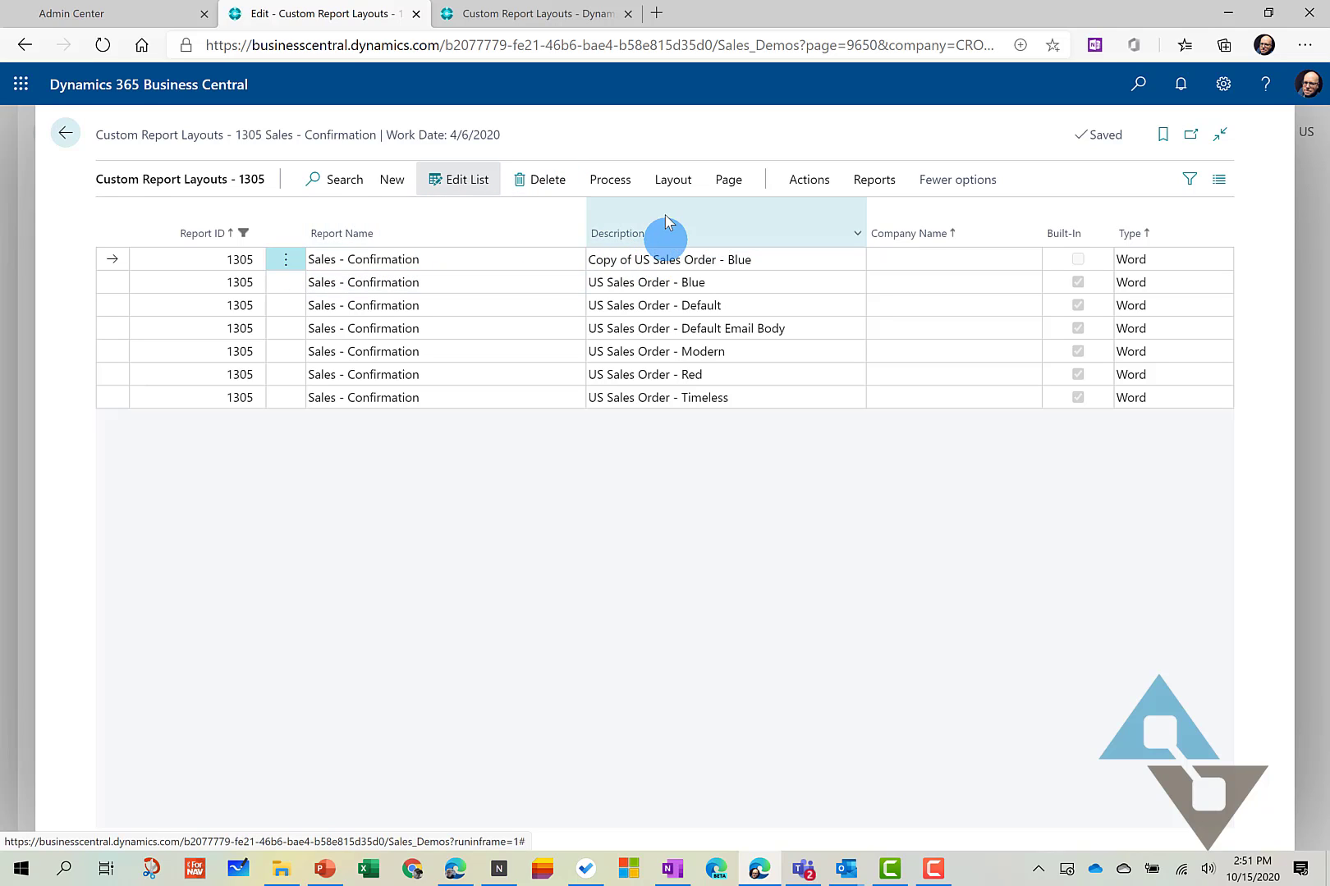
{"action": "left_click", "coordinate": [610, 181]}
{"action": "left_click", "coordinate": [182, 218]}
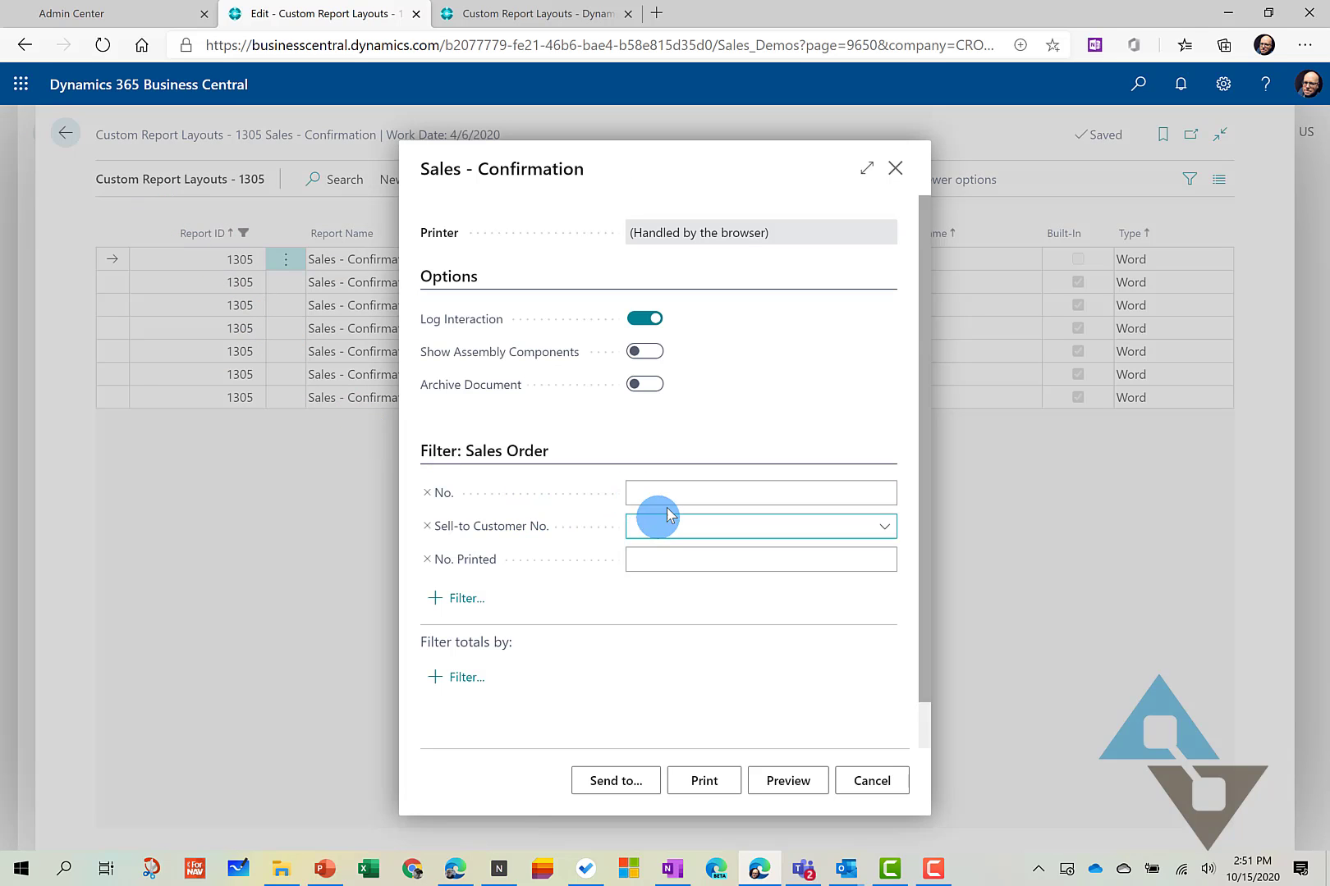
{"action": "left_click", "coordinate": [711, 495]}
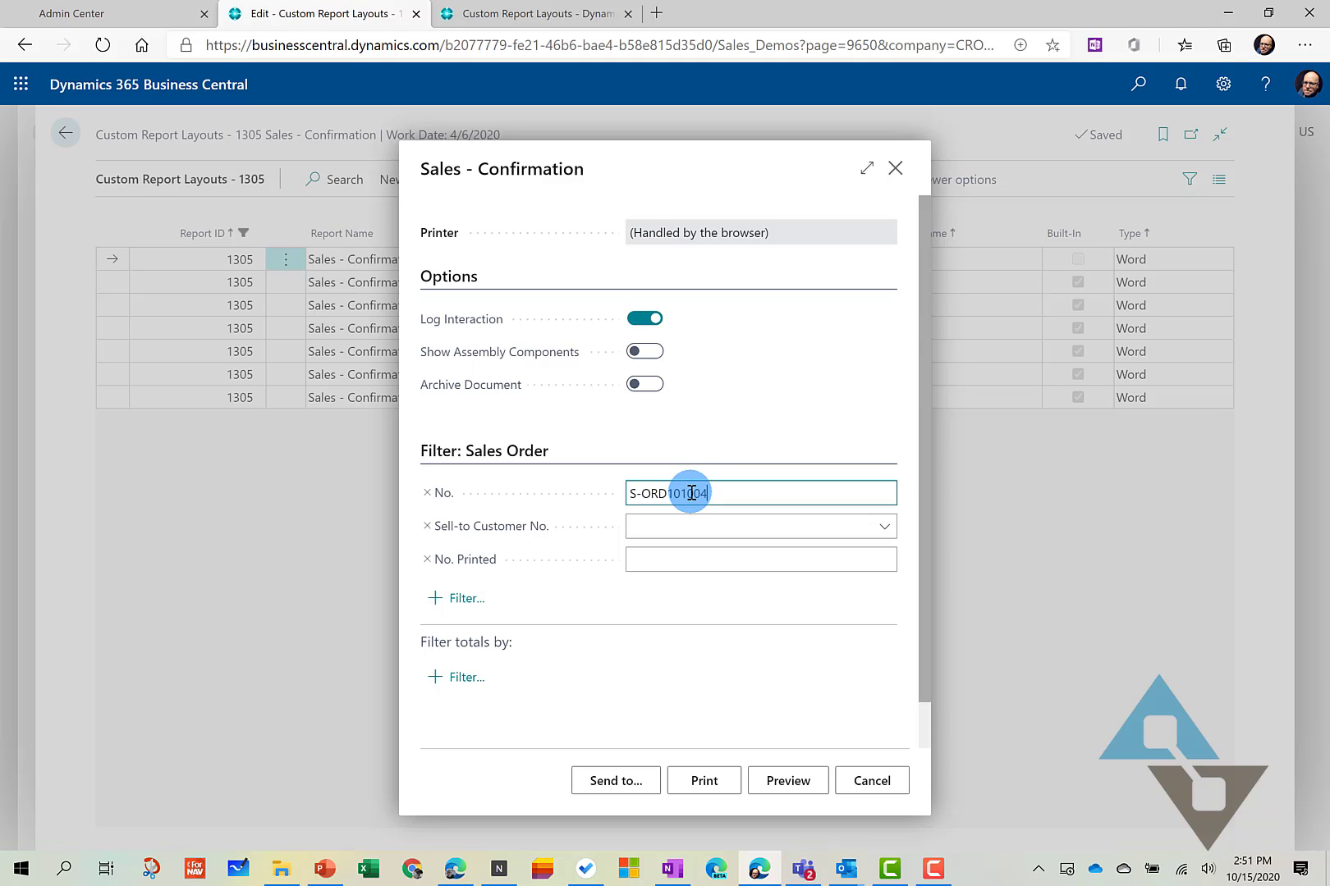
{"action": "left_click", "coordinate": [788, 780]}
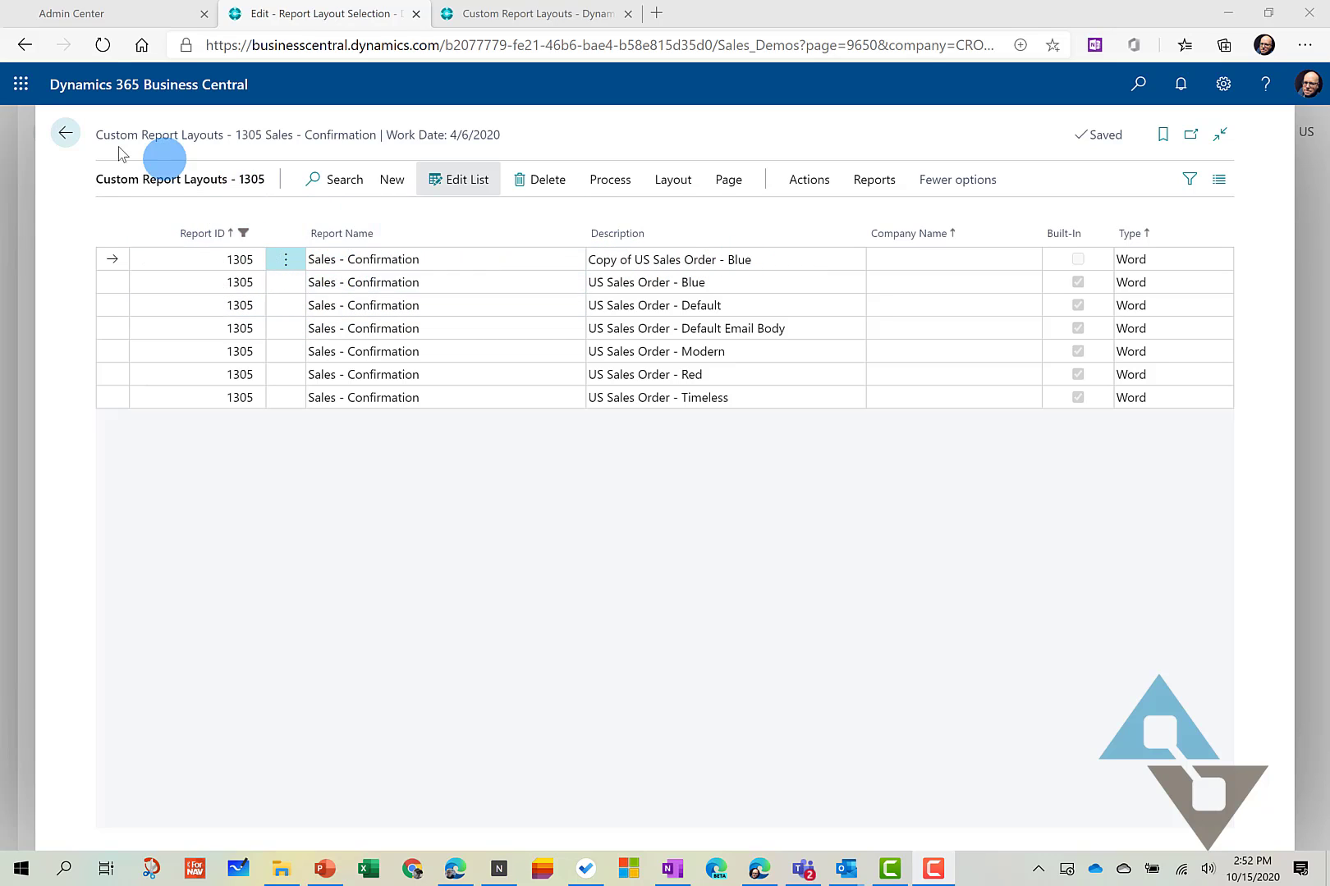
Choose Copy of US Sales Order - Blue as report 1305's custom layout.
{"action": "left_click", "coordinate": [63, 135]}
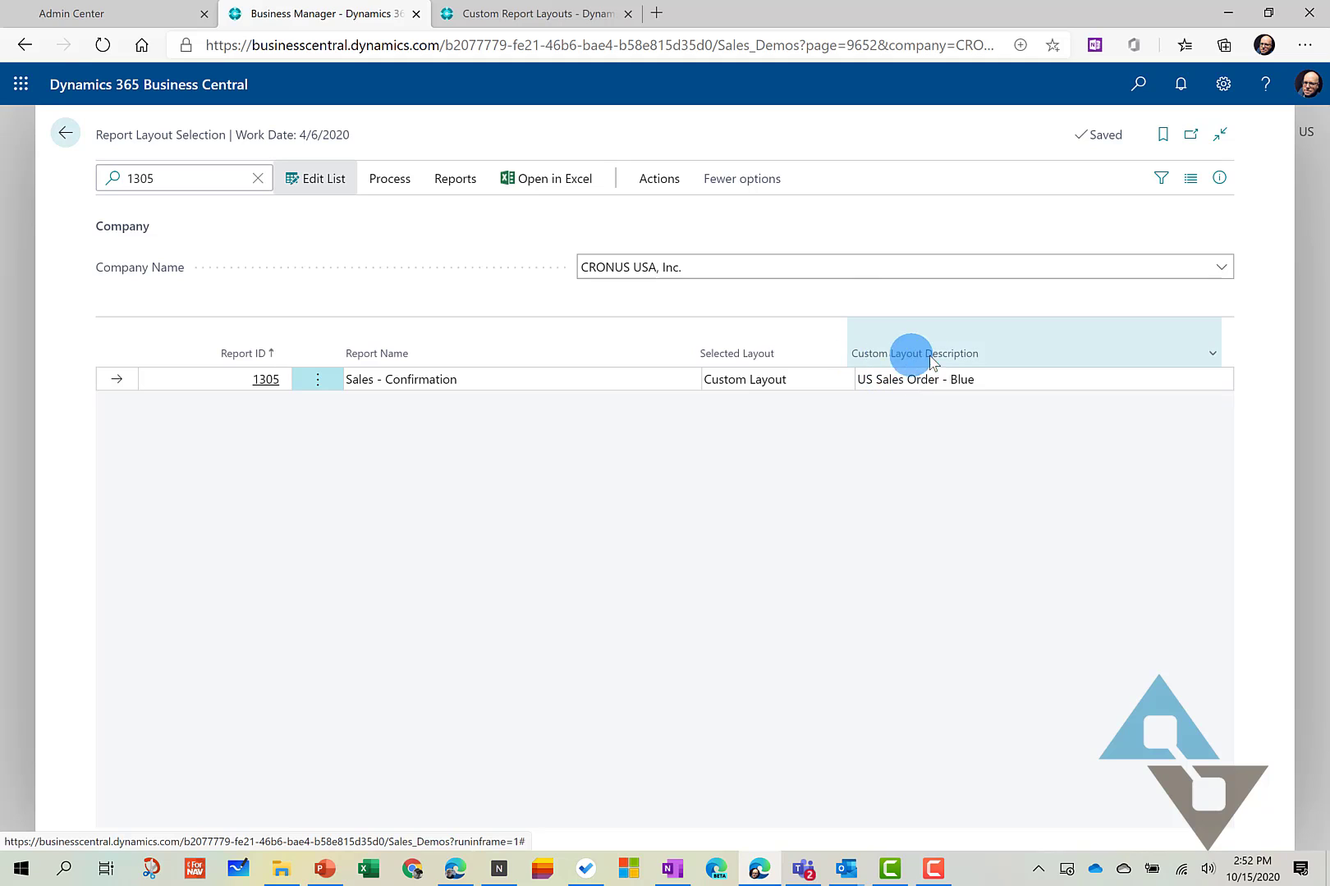
{"action": "left_click", "coordinate": [1047, 379]}
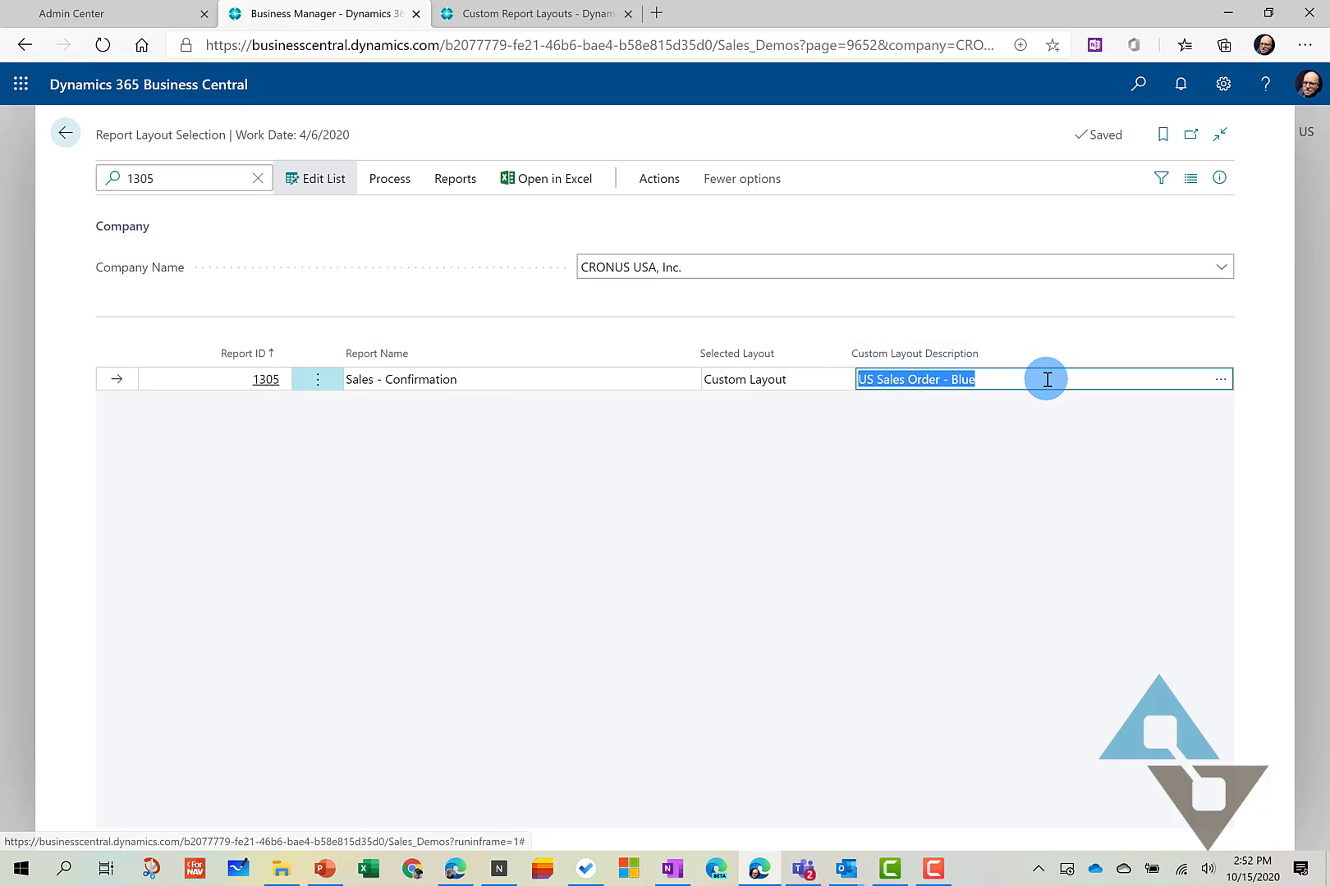
{"action": "left_click", "coordinate": [1220, 381]}
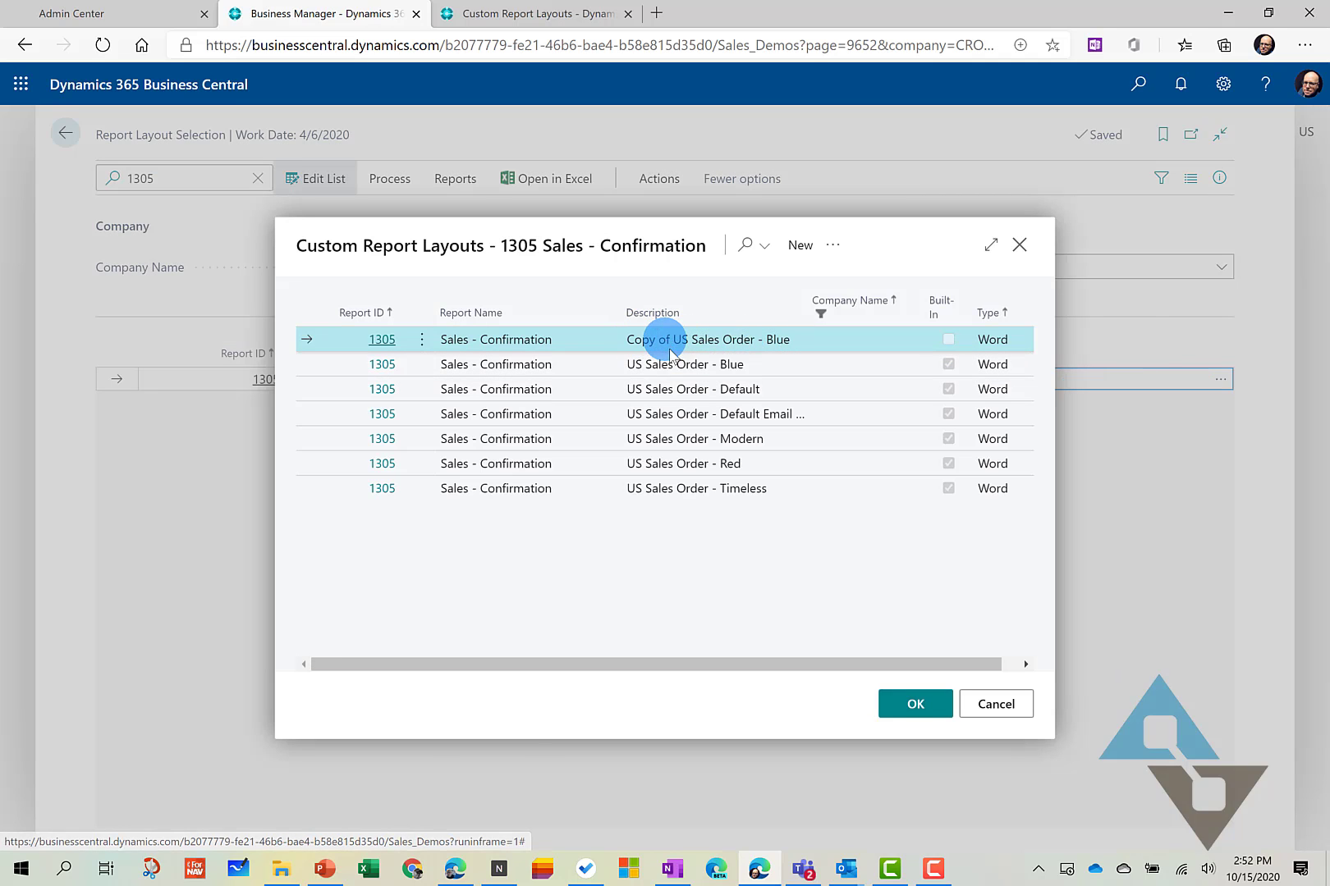
{"action": "left_click", "coordinate": [914, 704]}
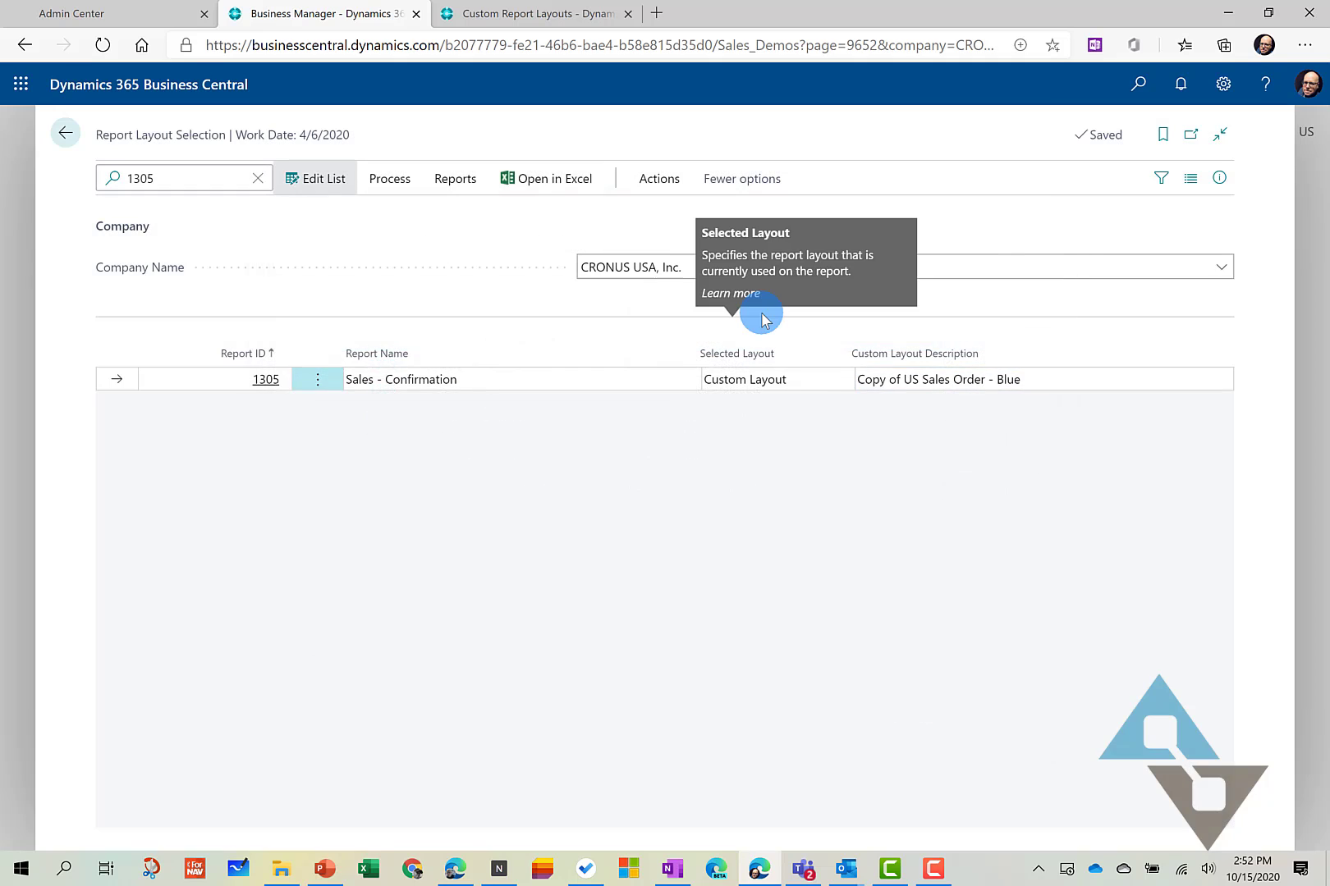